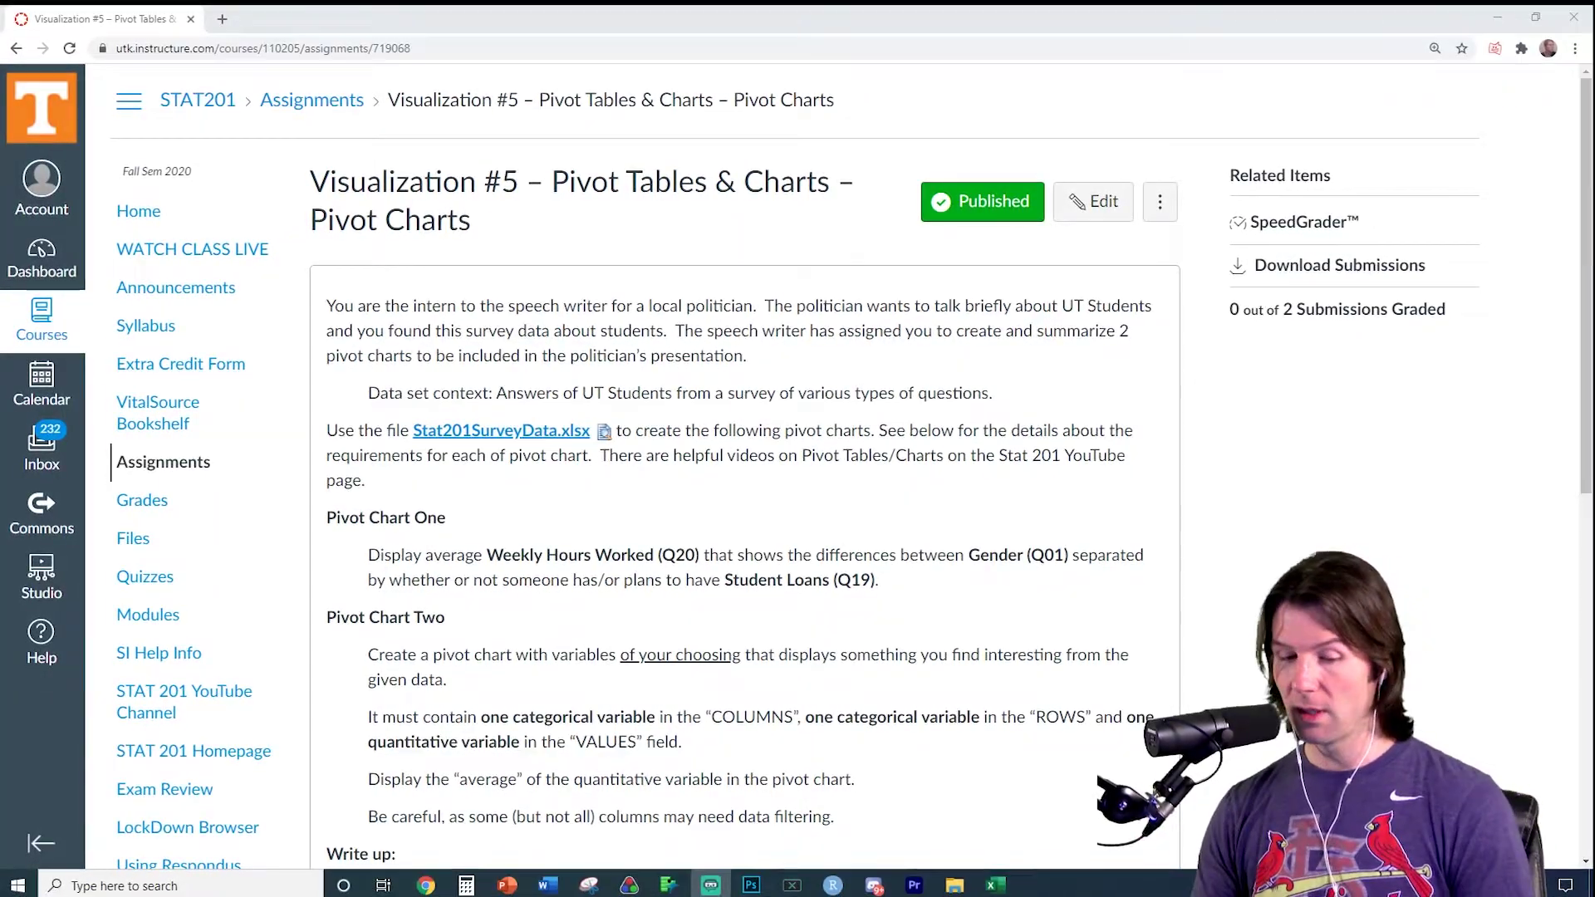
Scroll to the assignment's Formatting section and enlarge the page text with Ctrl+Plus.
scroll(1011, 699, "down", 7)
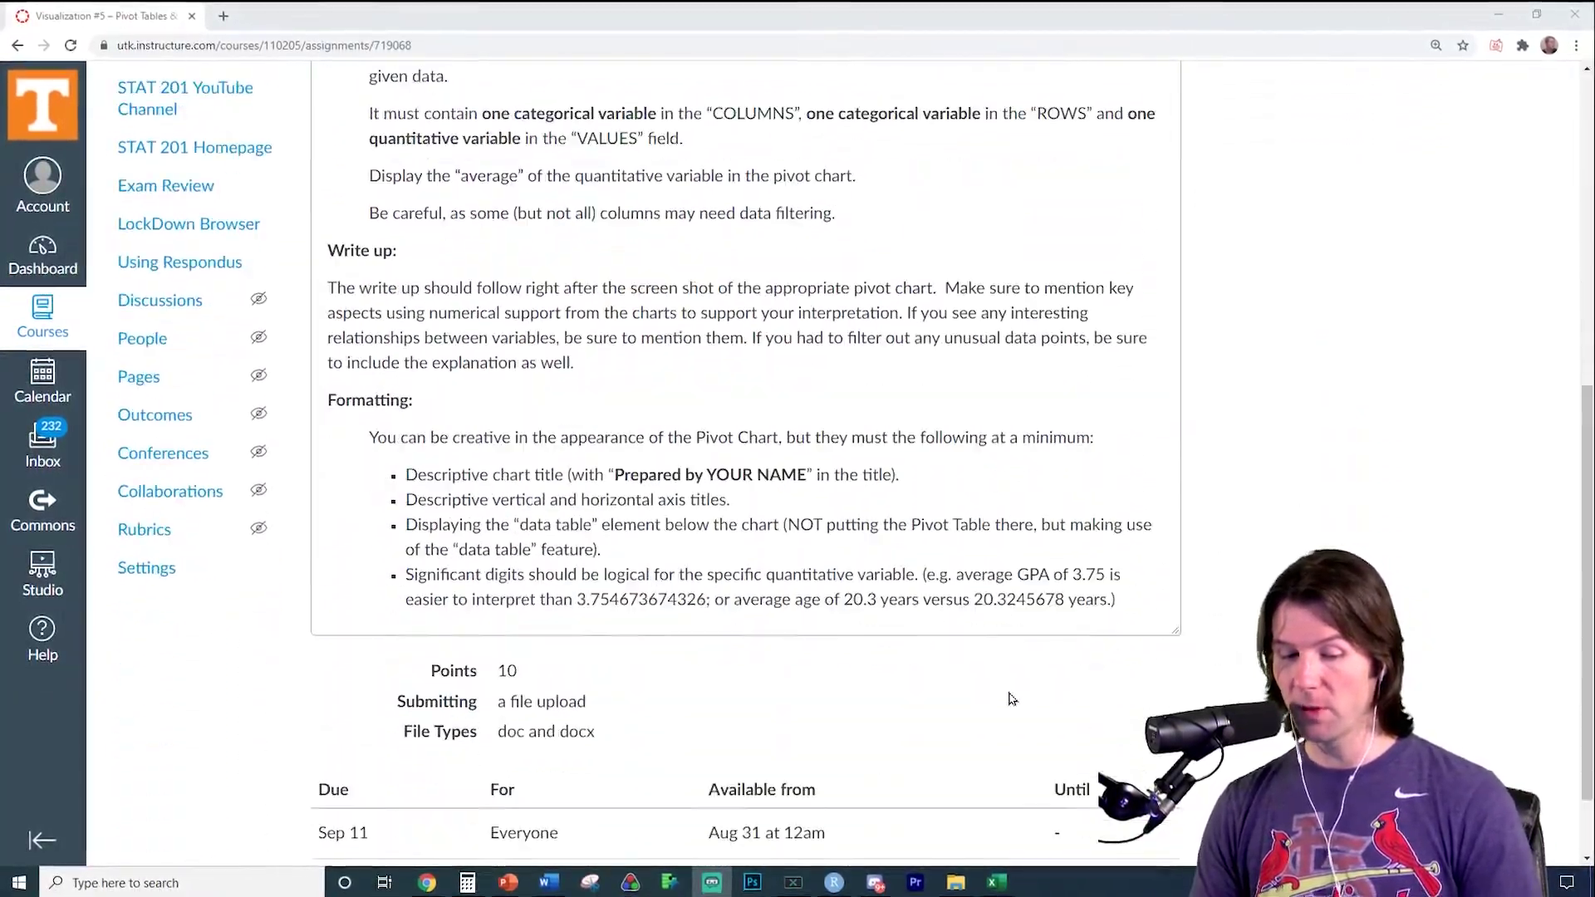
scroll(1012, 699, "down", 2)
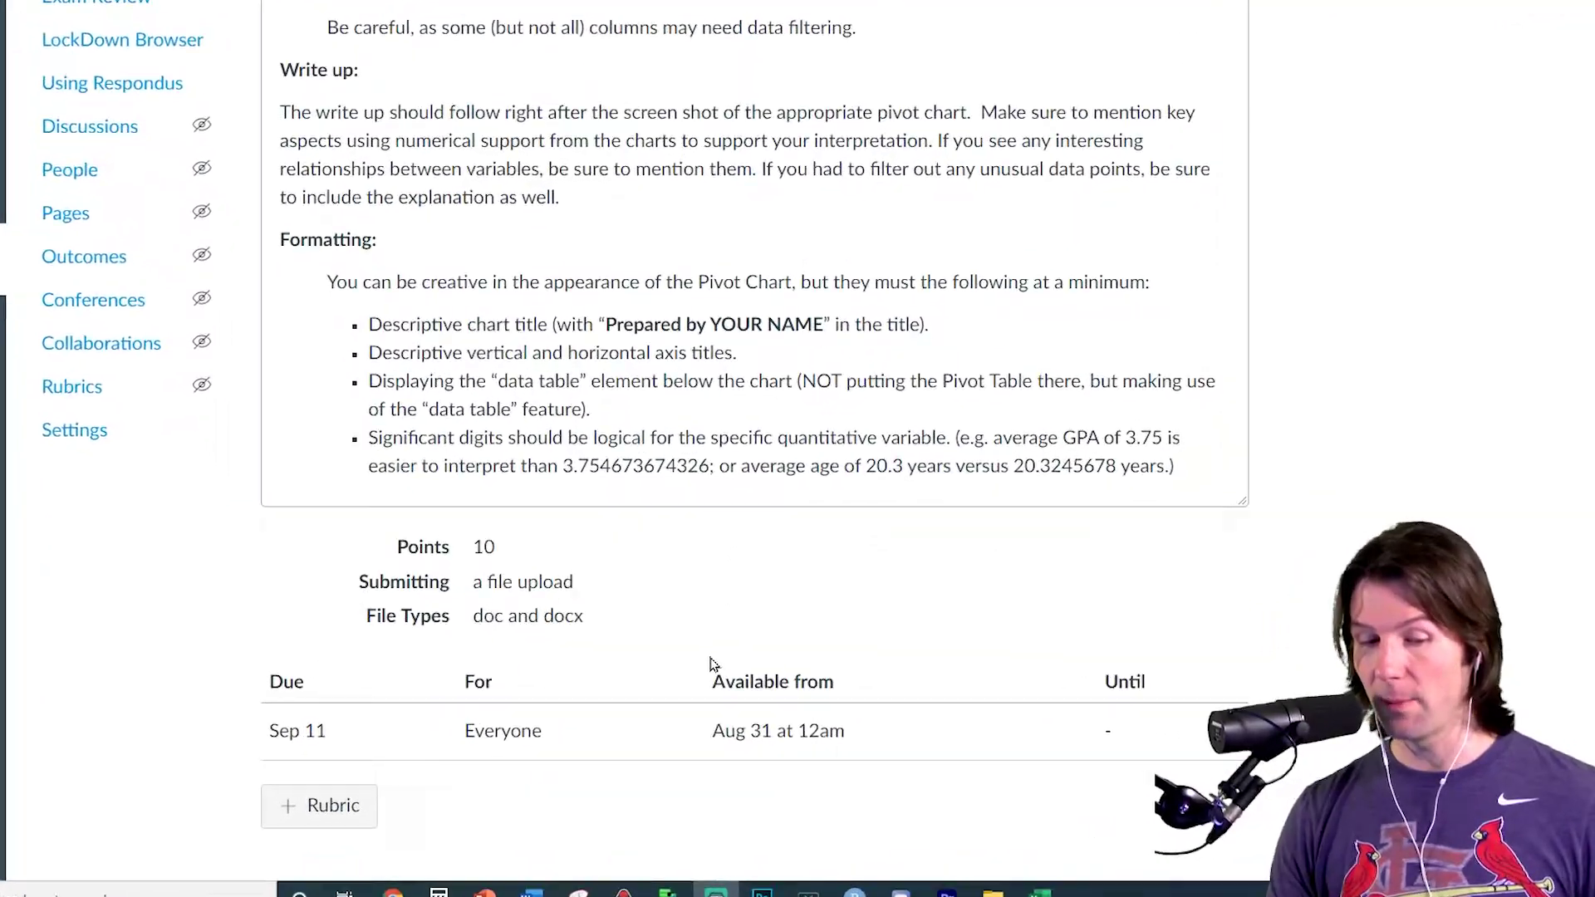
key("ctrl+plus")
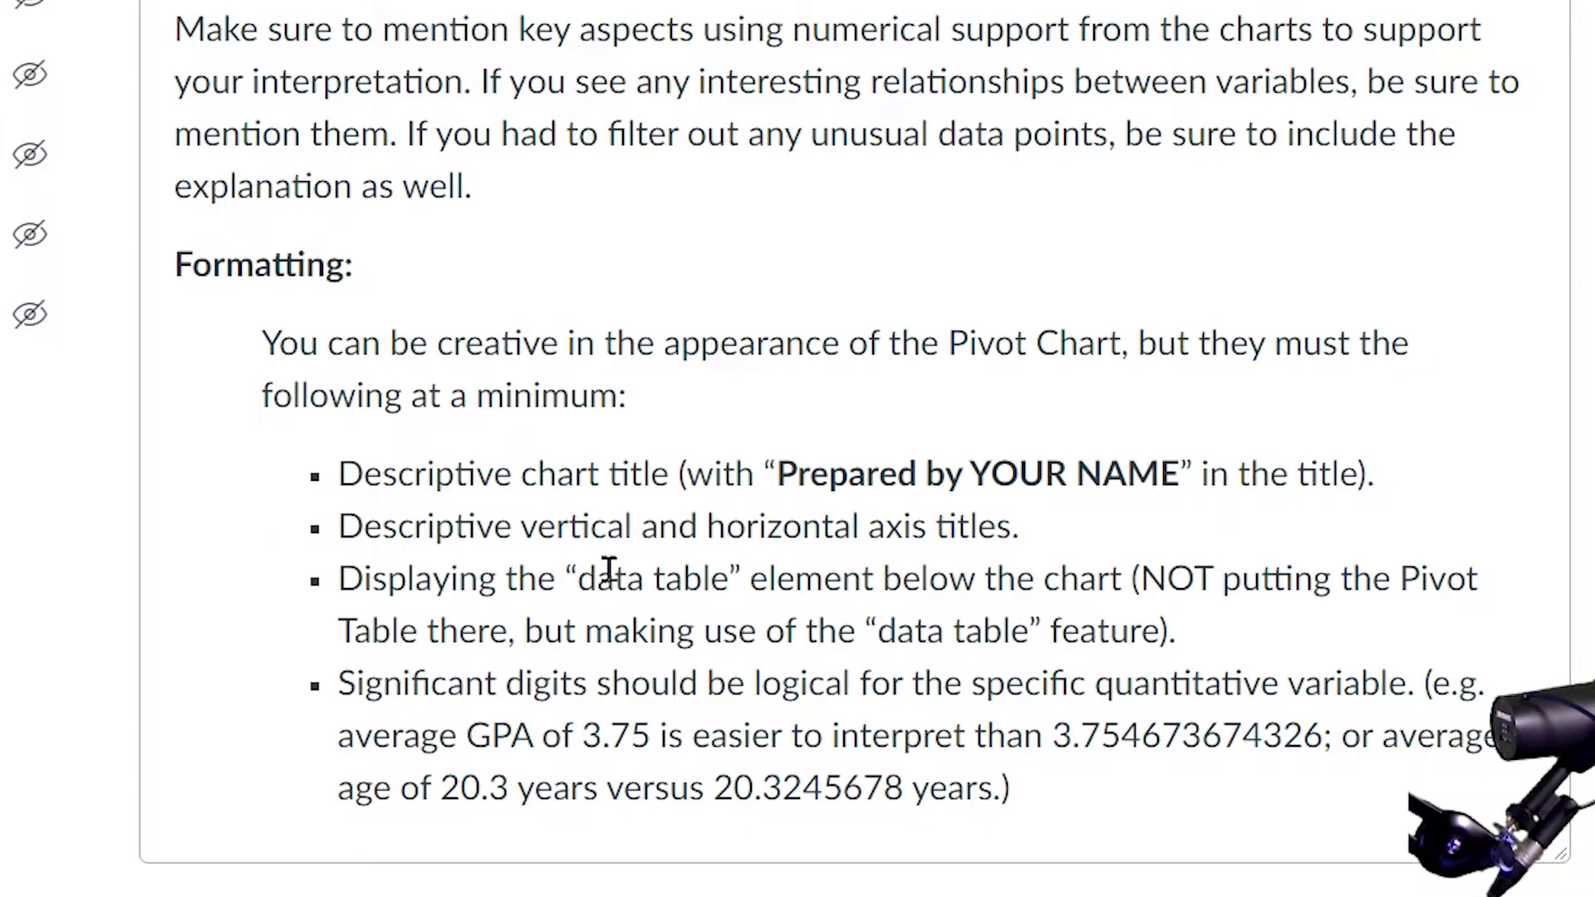
left_click_drag(578, 585, 736, 585)
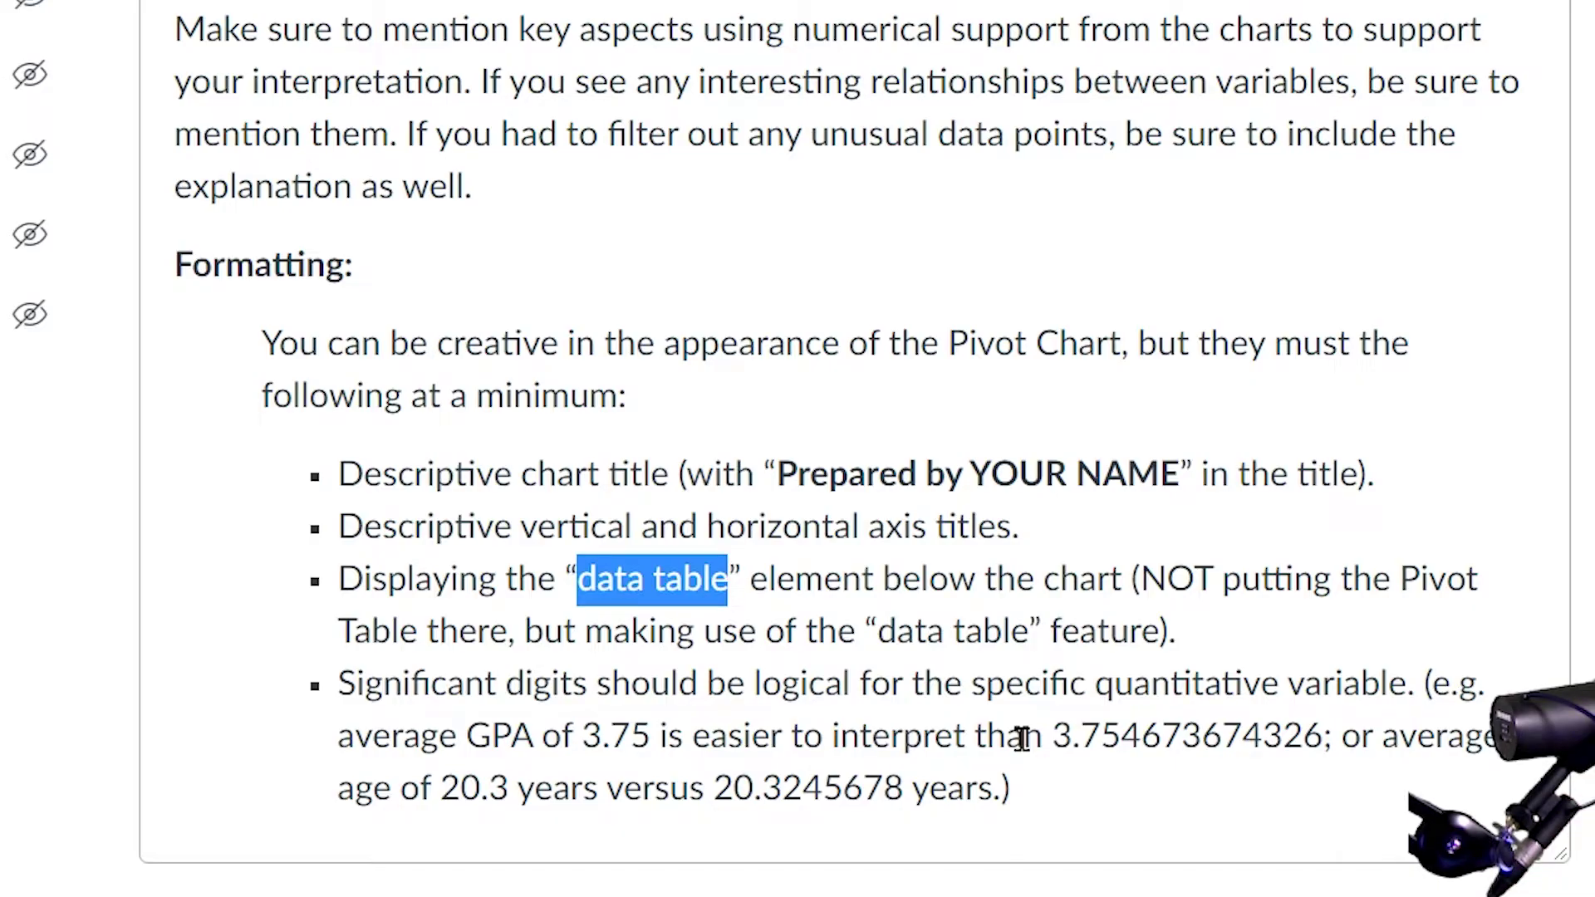
scroll(1021, 738, "up", 7)
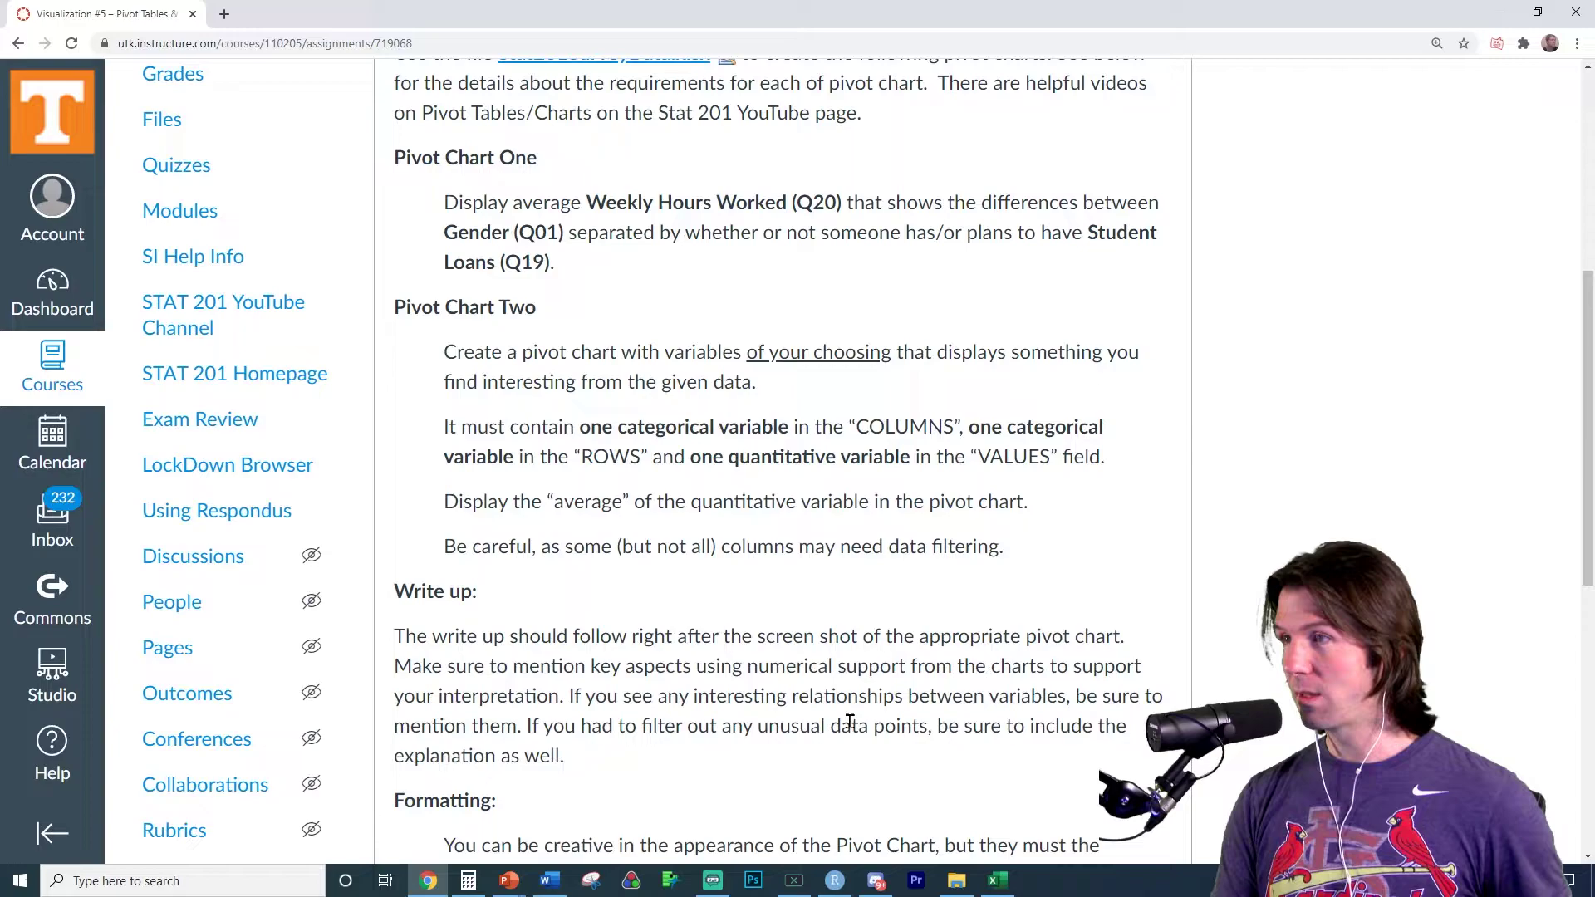
Highlight the Pivot Chart One and Pivot Chart Two instructions to review them, then clear the highlight.
scroll(856, 731, "up", 3)
scroll(849, 721, "up", 3)
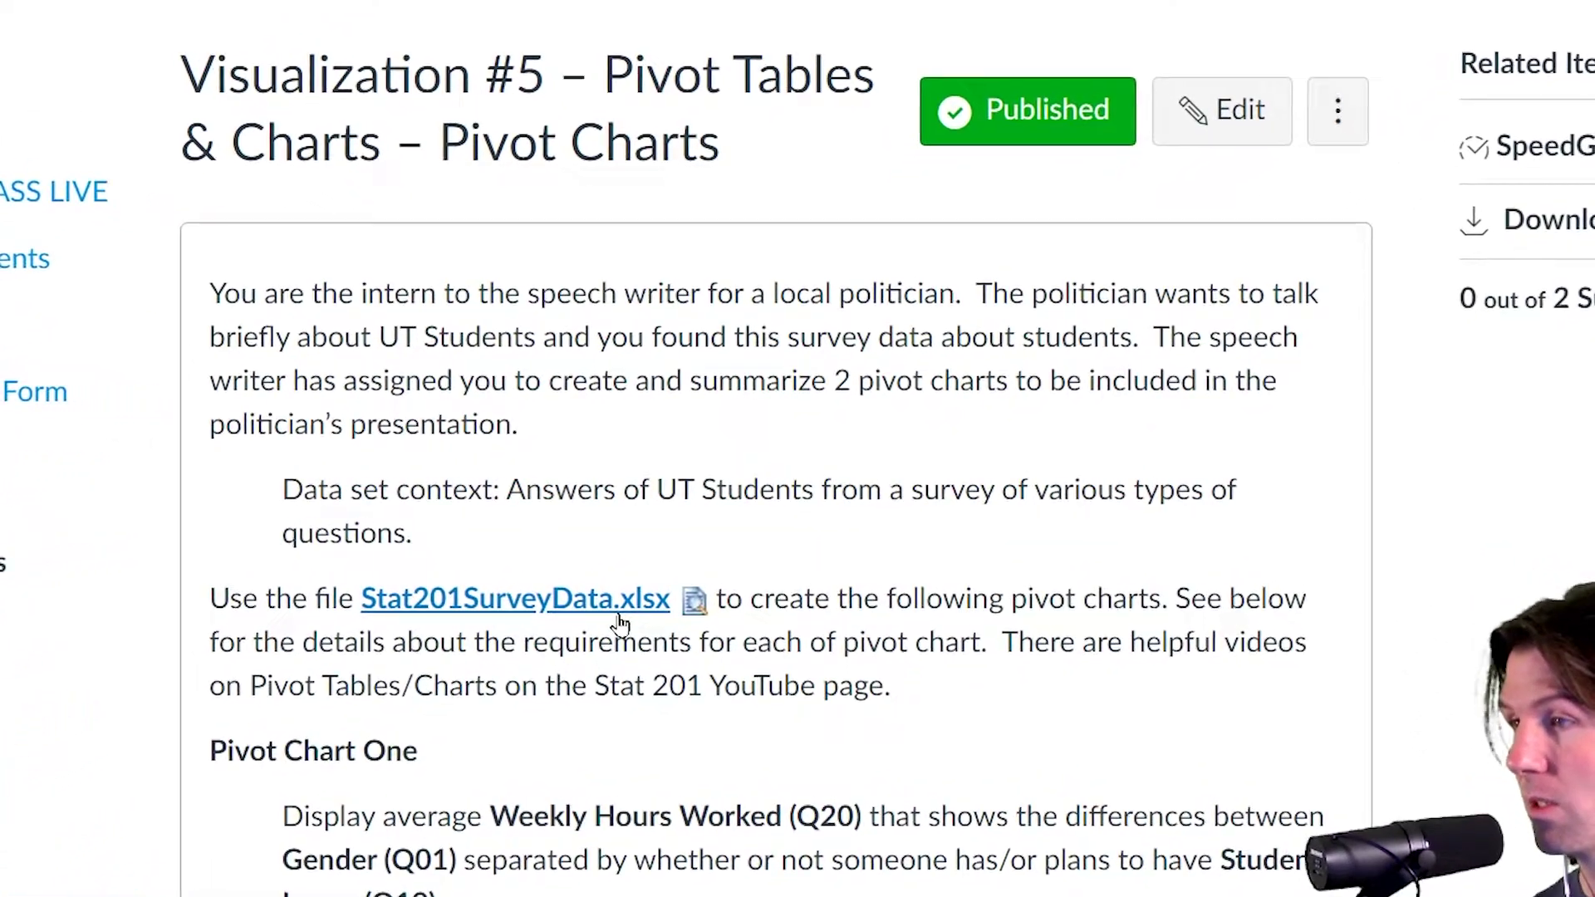
scroll(582, 664, "down", 3)
left_click_drag(479, 550, 132, 372)
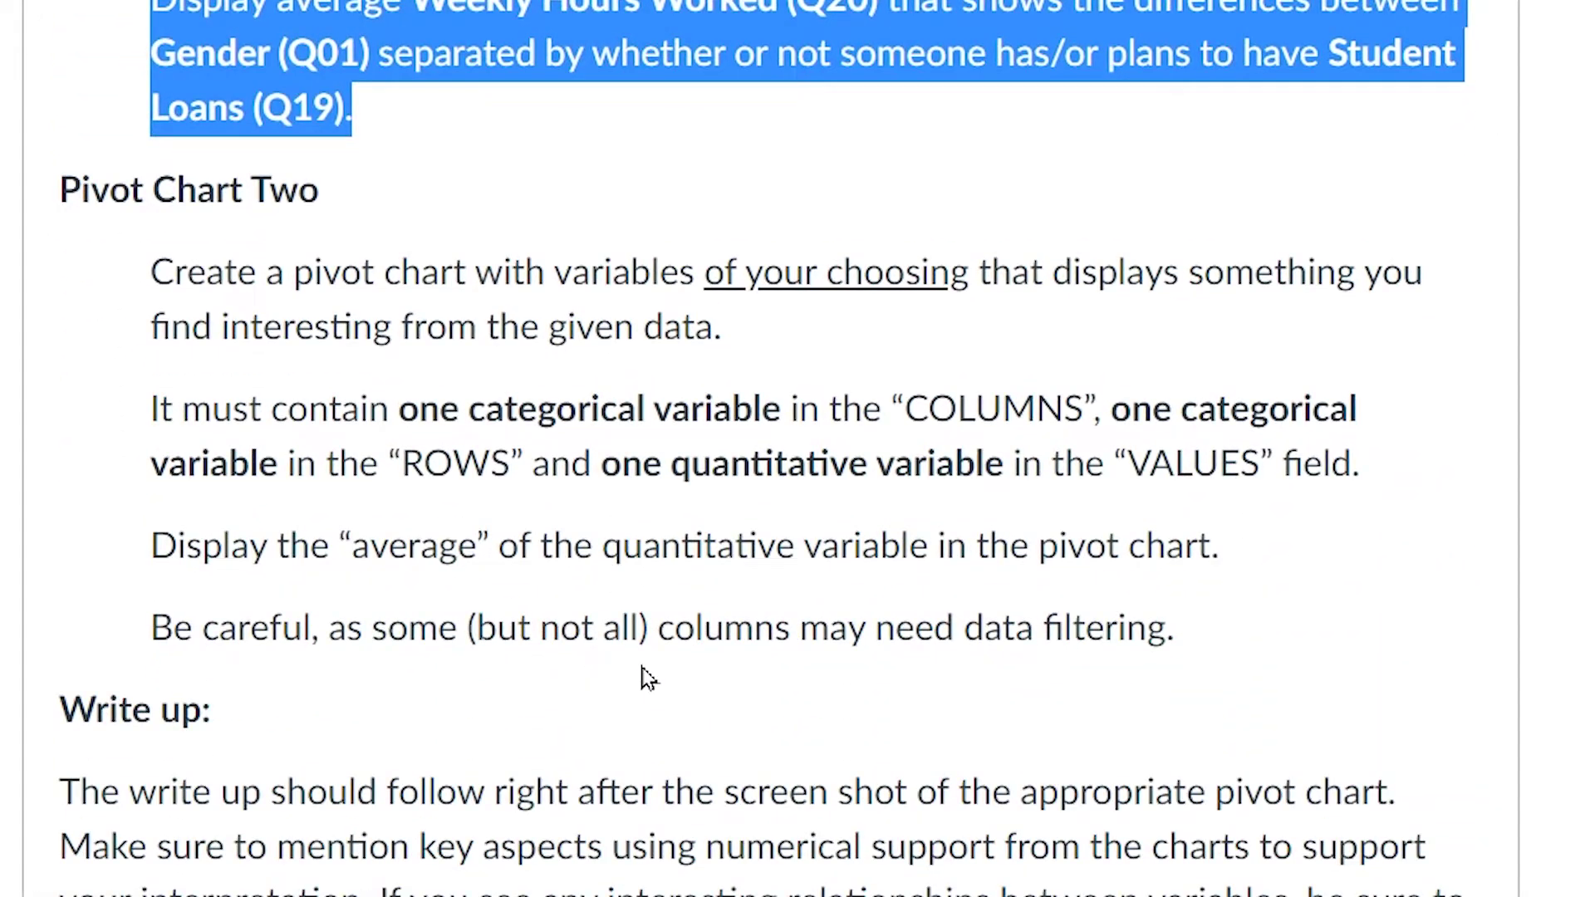
left_click_drag(1203, 631, 67, 178)
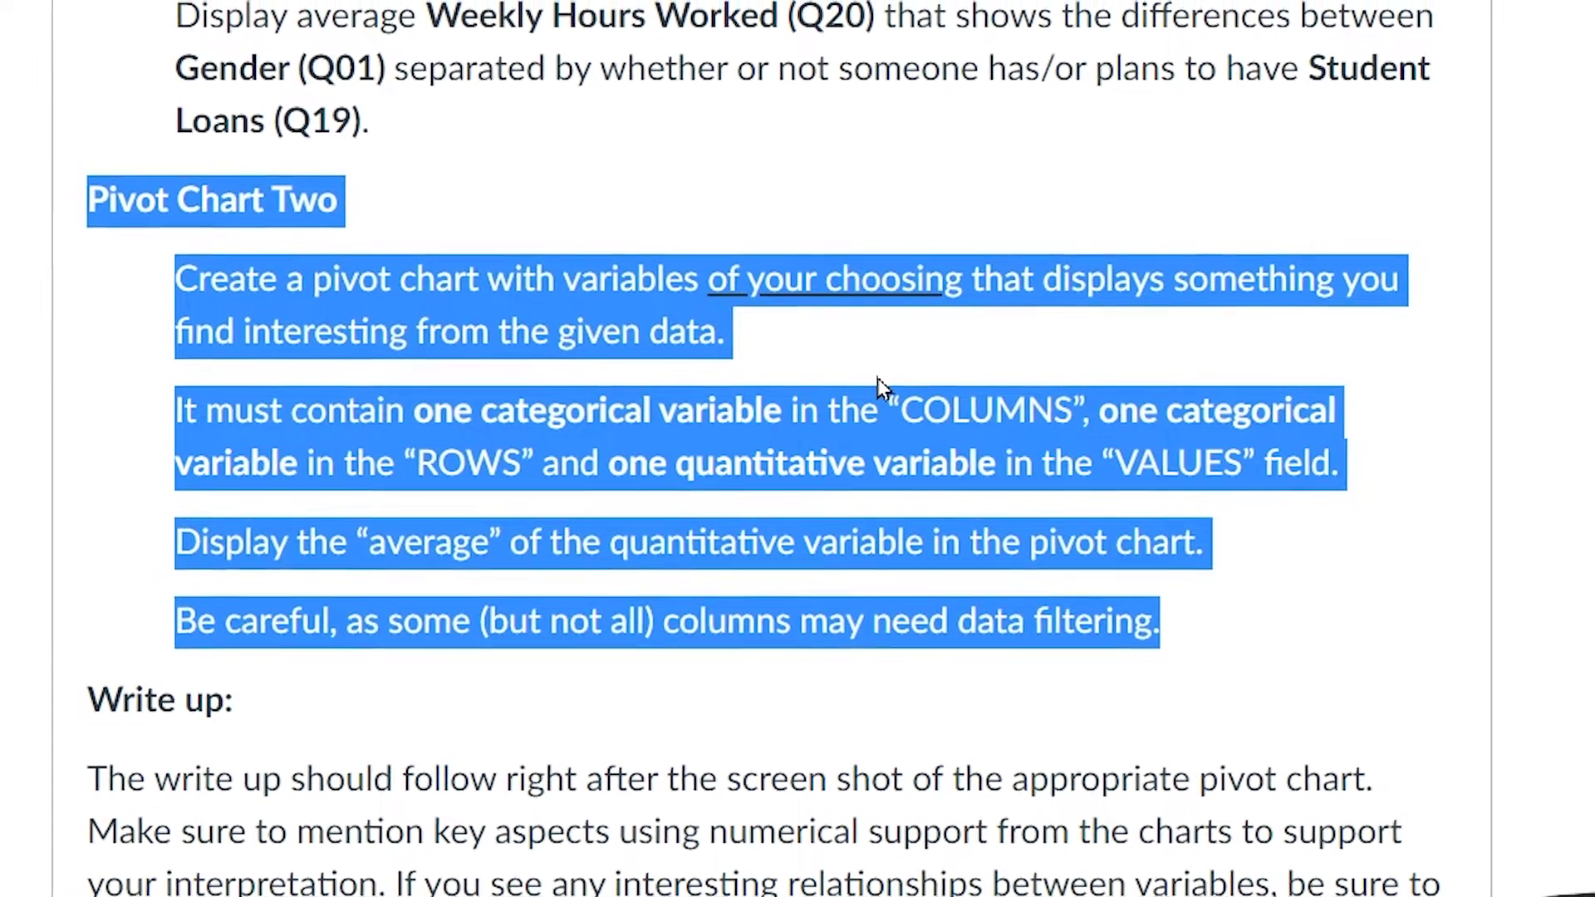
left_click(905, 462)
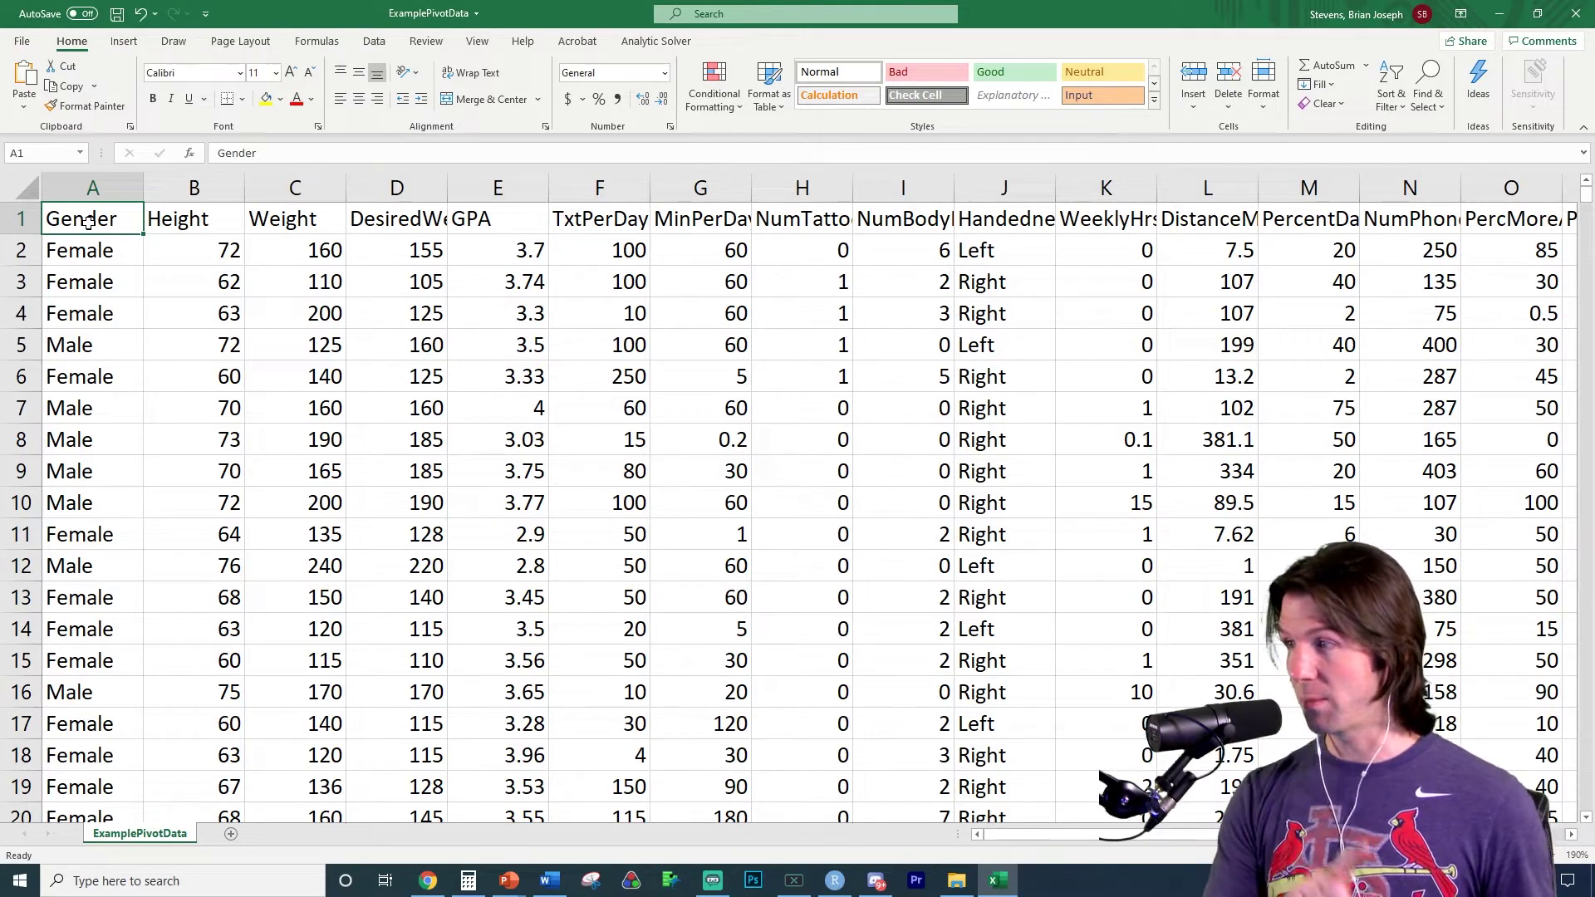
Create a PivotTable from the full survey range A1:T700 on a new worksheet.
key("ctrl+shift+End")
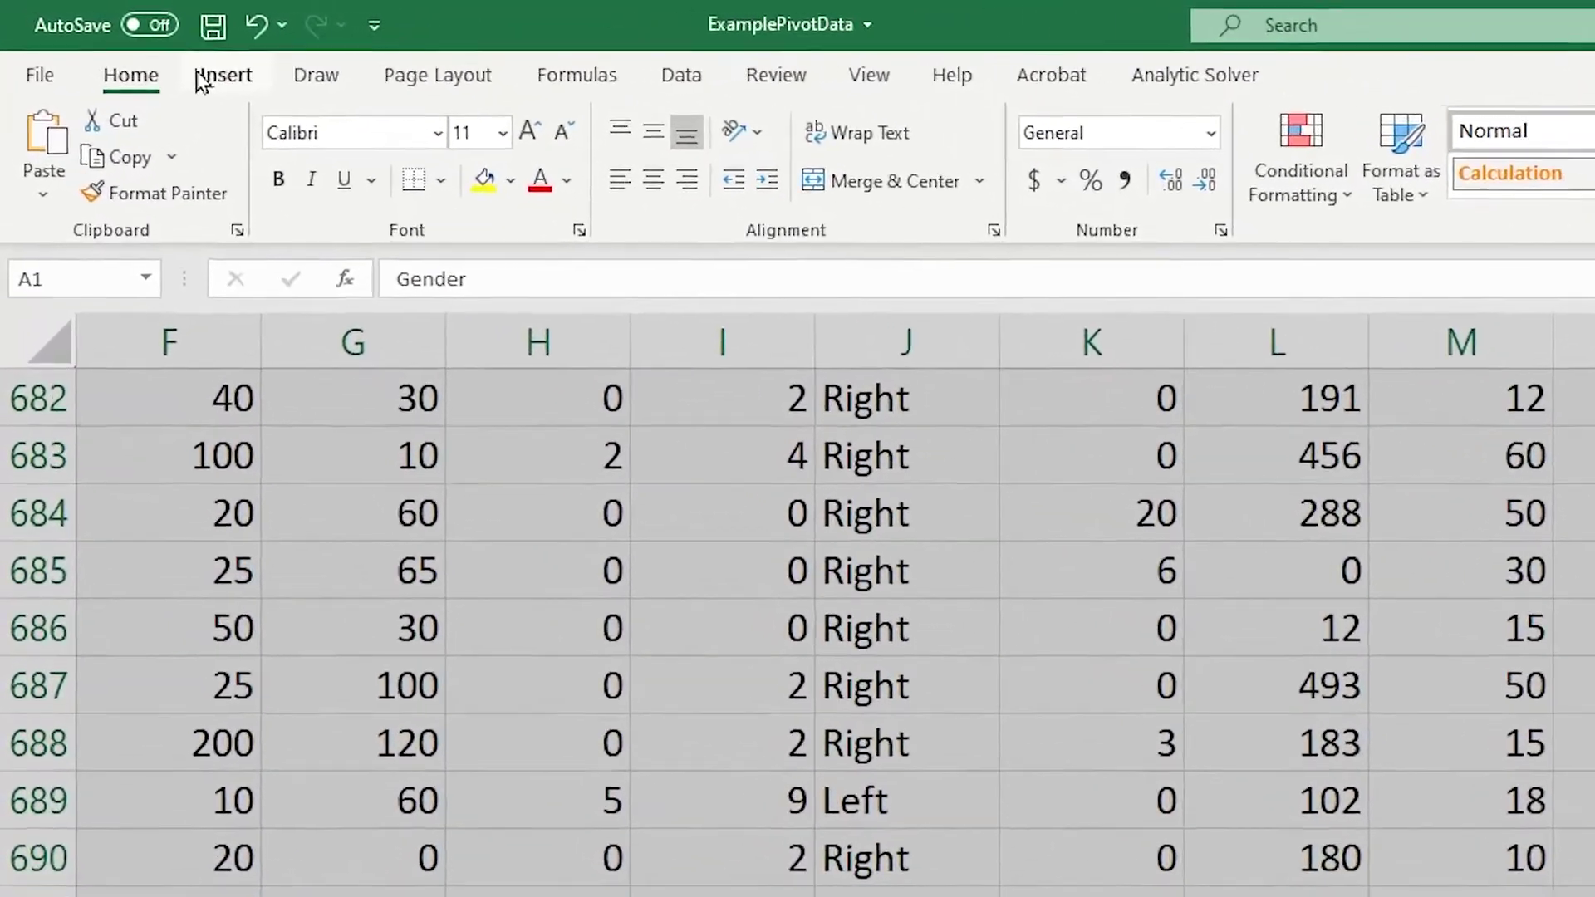
left_click(112, 43)
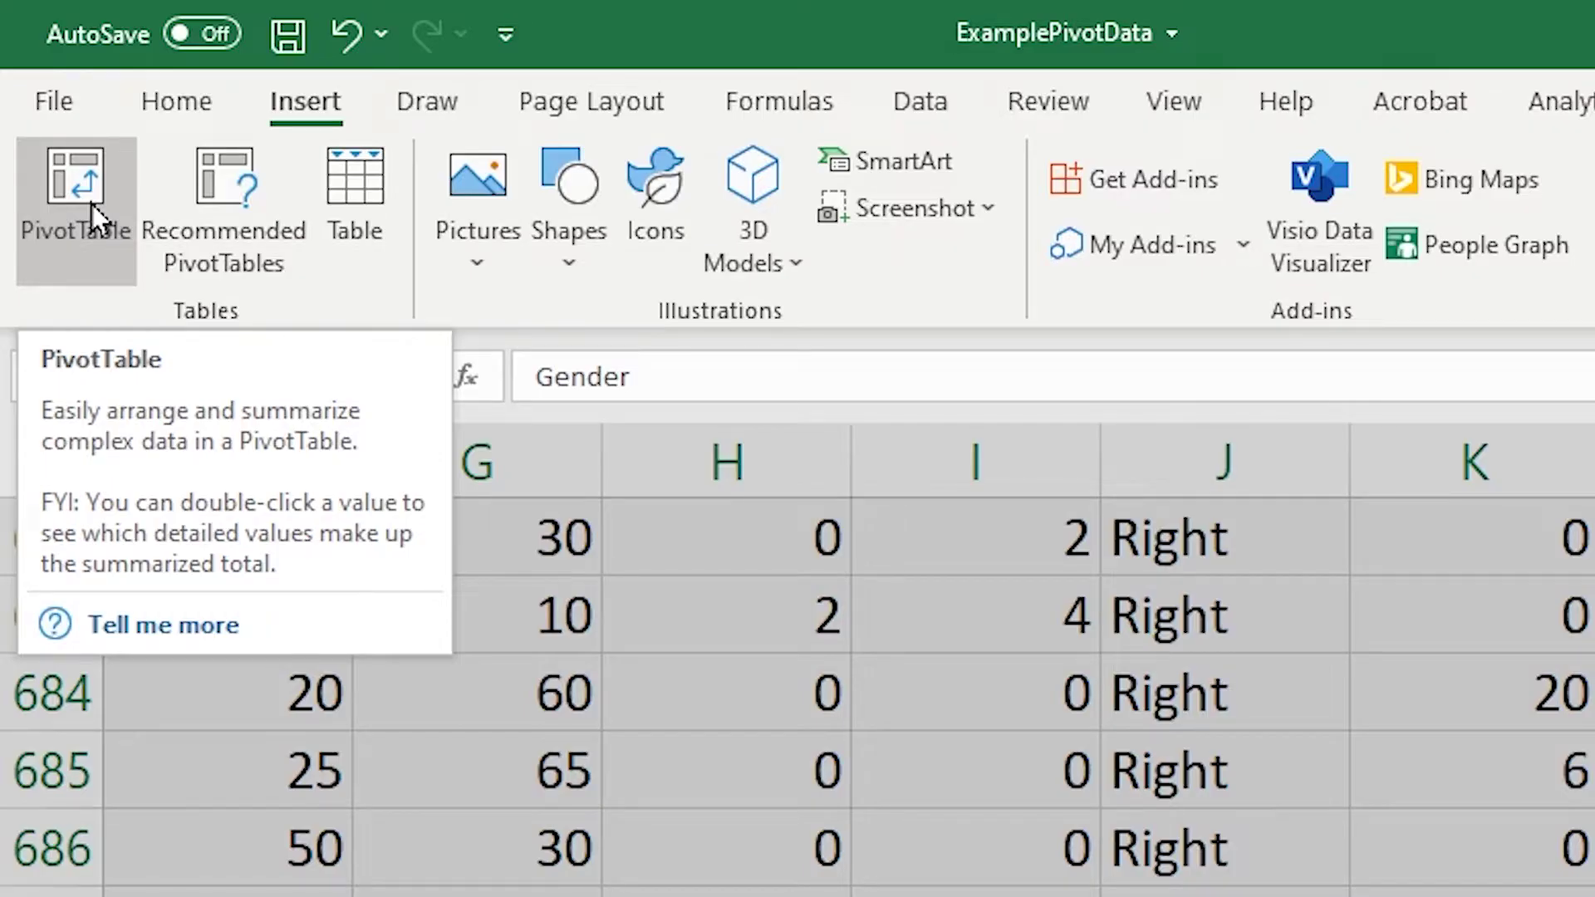
left_click(91, 203)
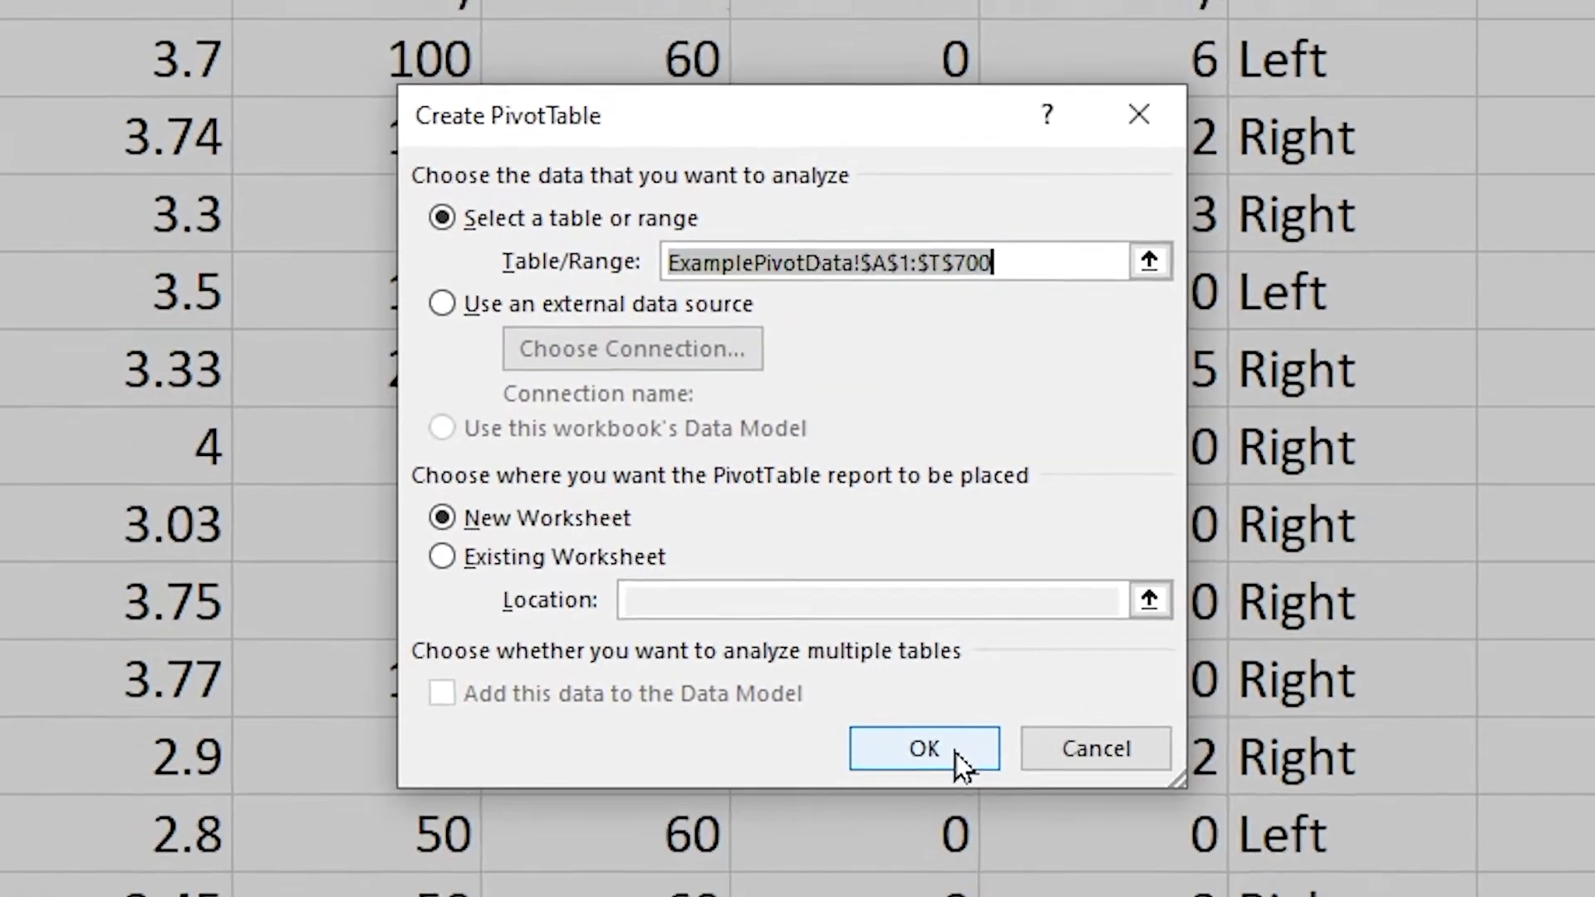
left_click(989, 826)
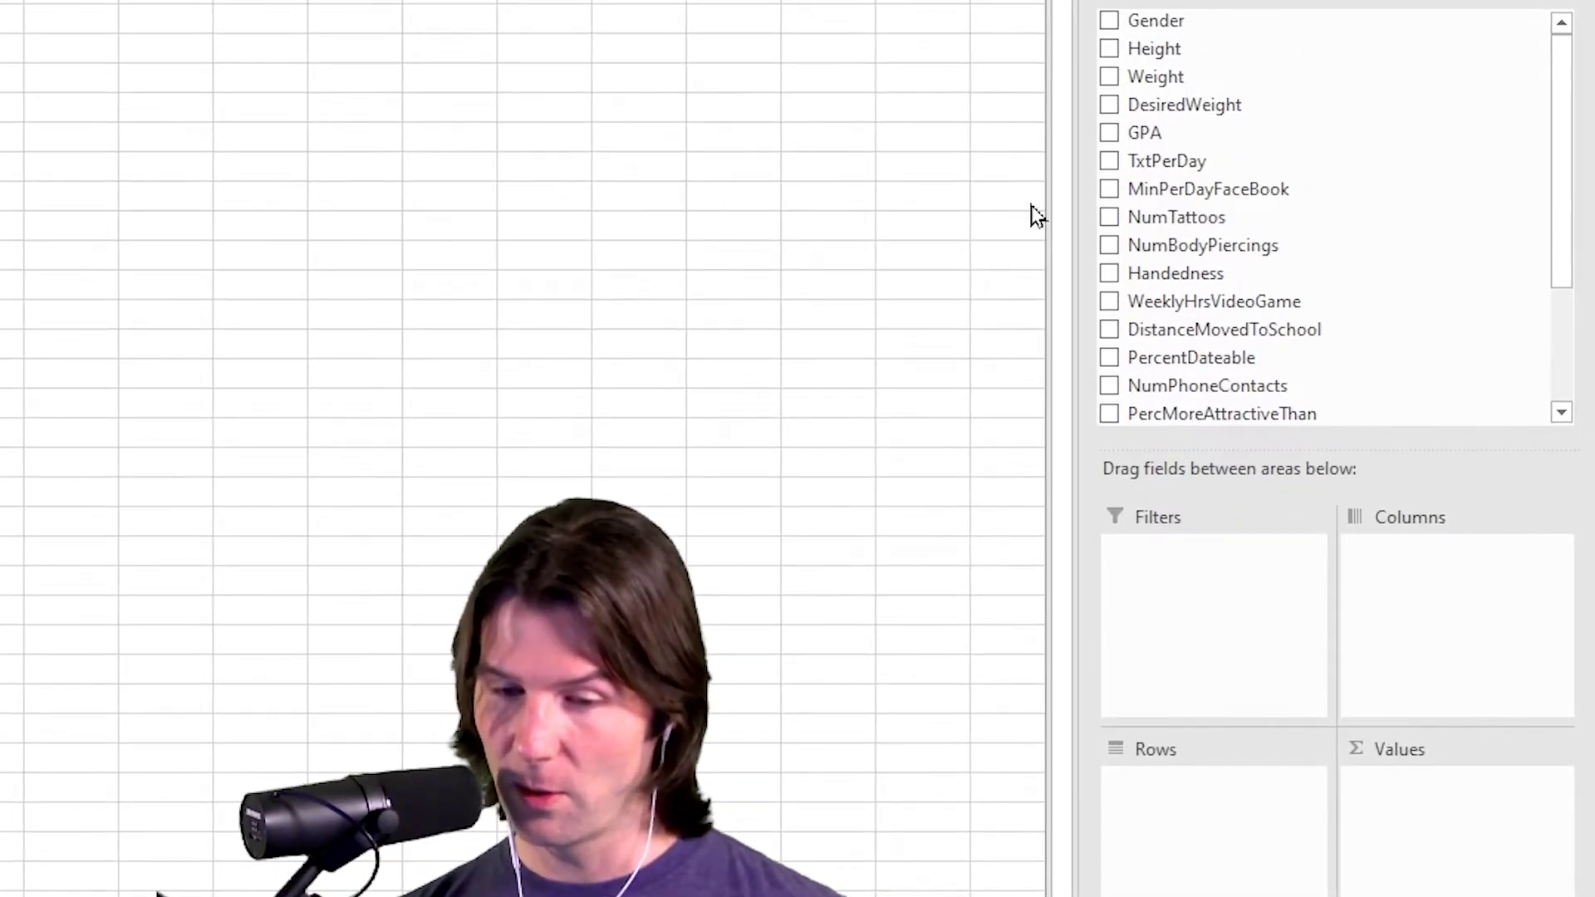
Add the GPA field to the pivot table Values, giving a Sum of GPA of 2201.11.
left_click_drag(1157, 132, 1436, 811)
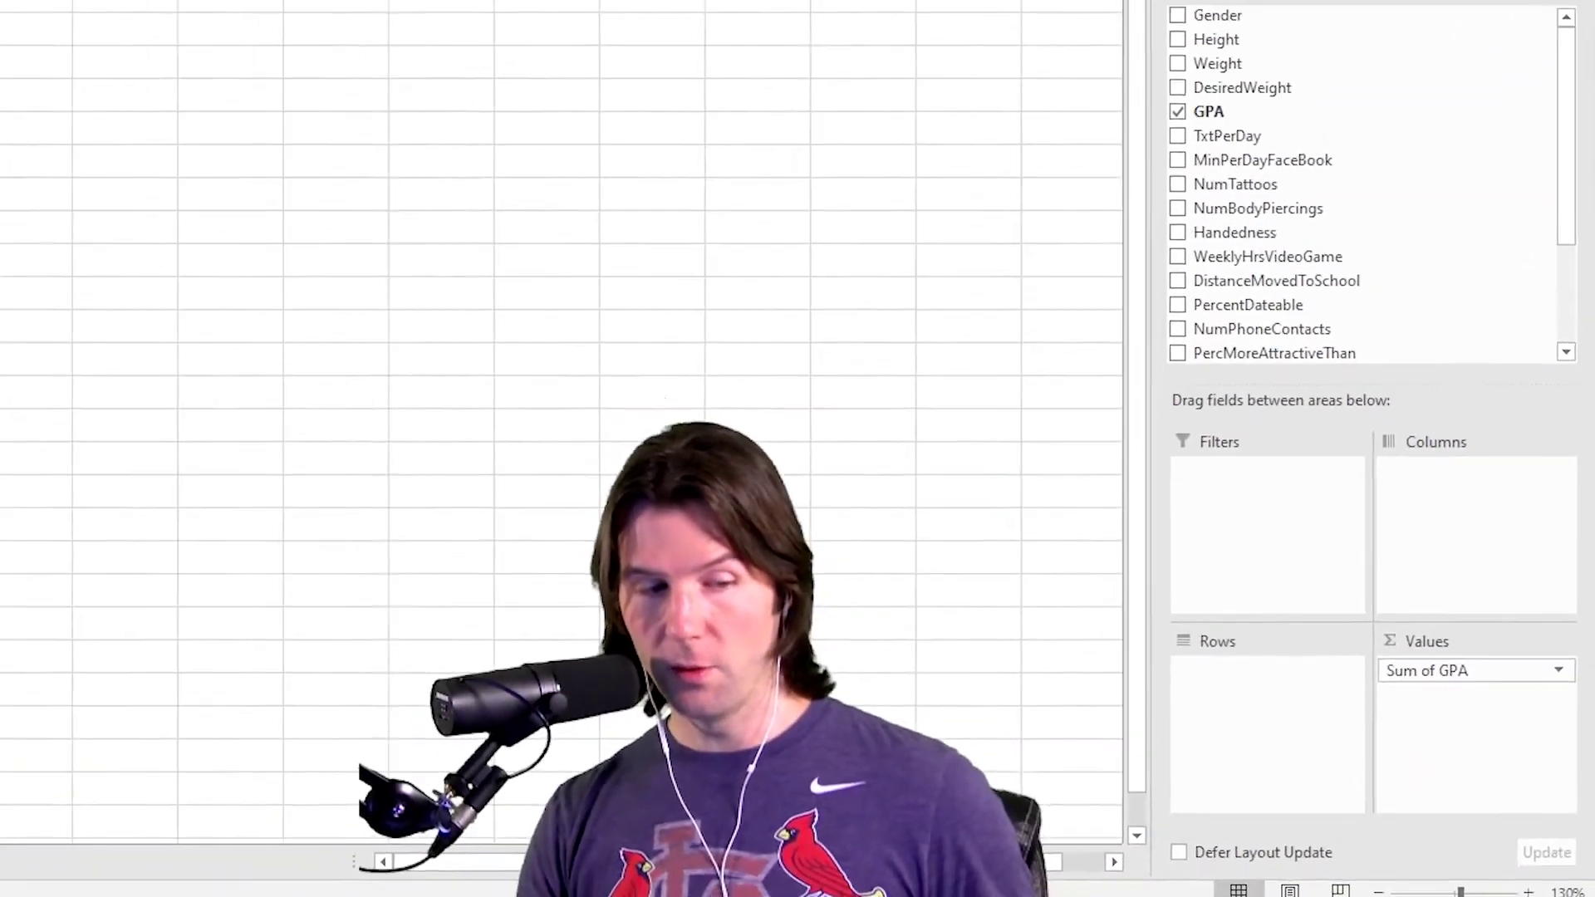
scroll(113, 350, "up", 1)
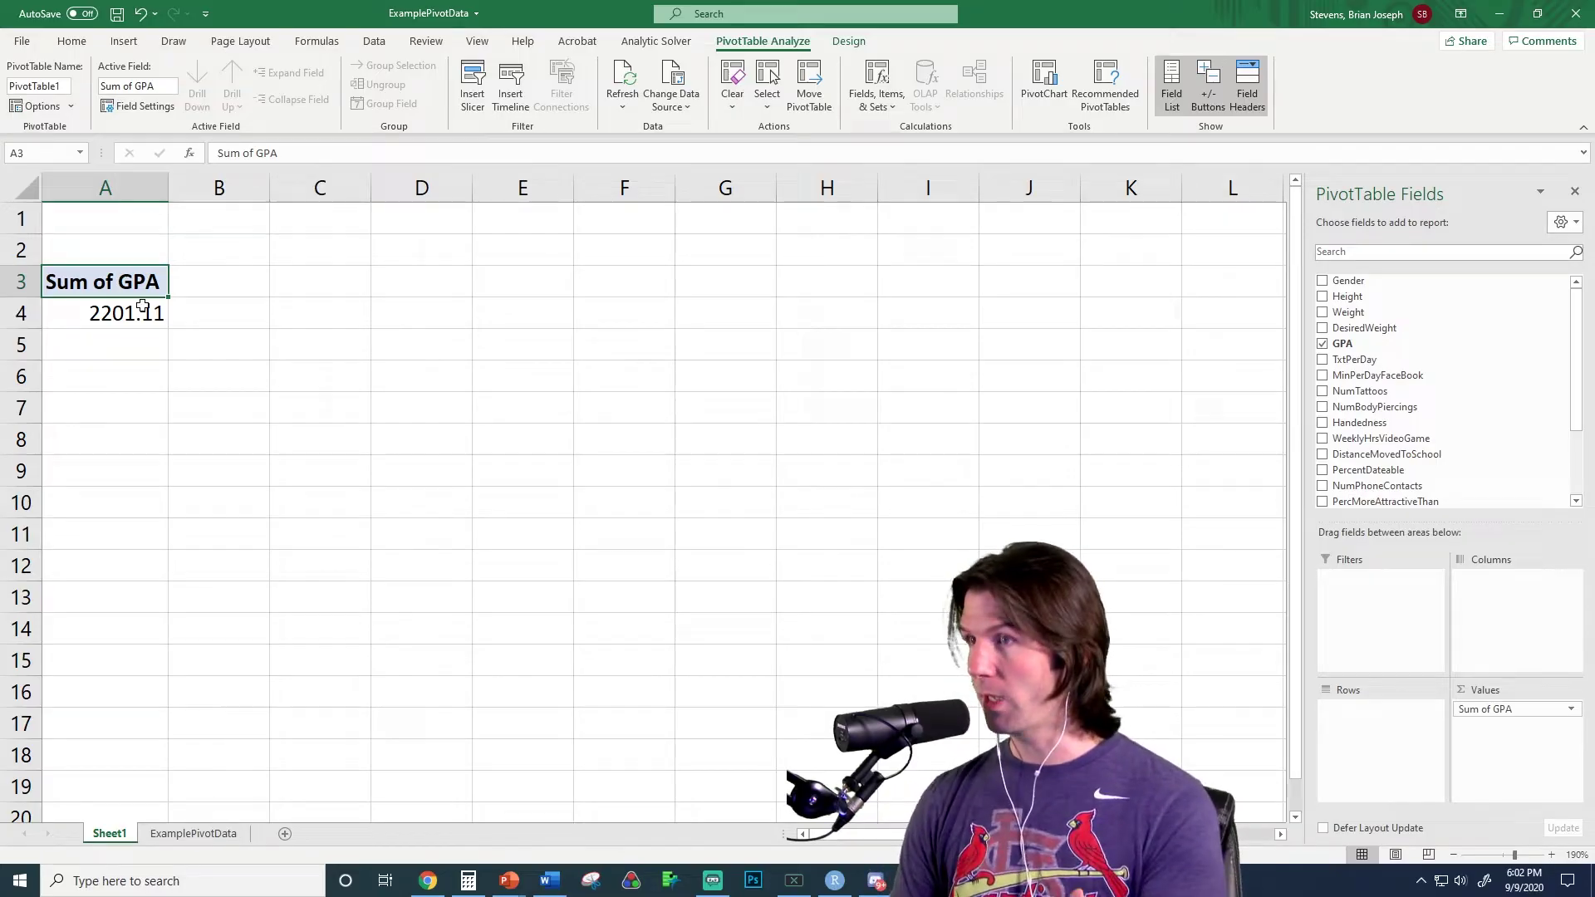
Format the Sum of GPA total in A4 to two decimal places (2201.11).
mouse_move(133, 312)
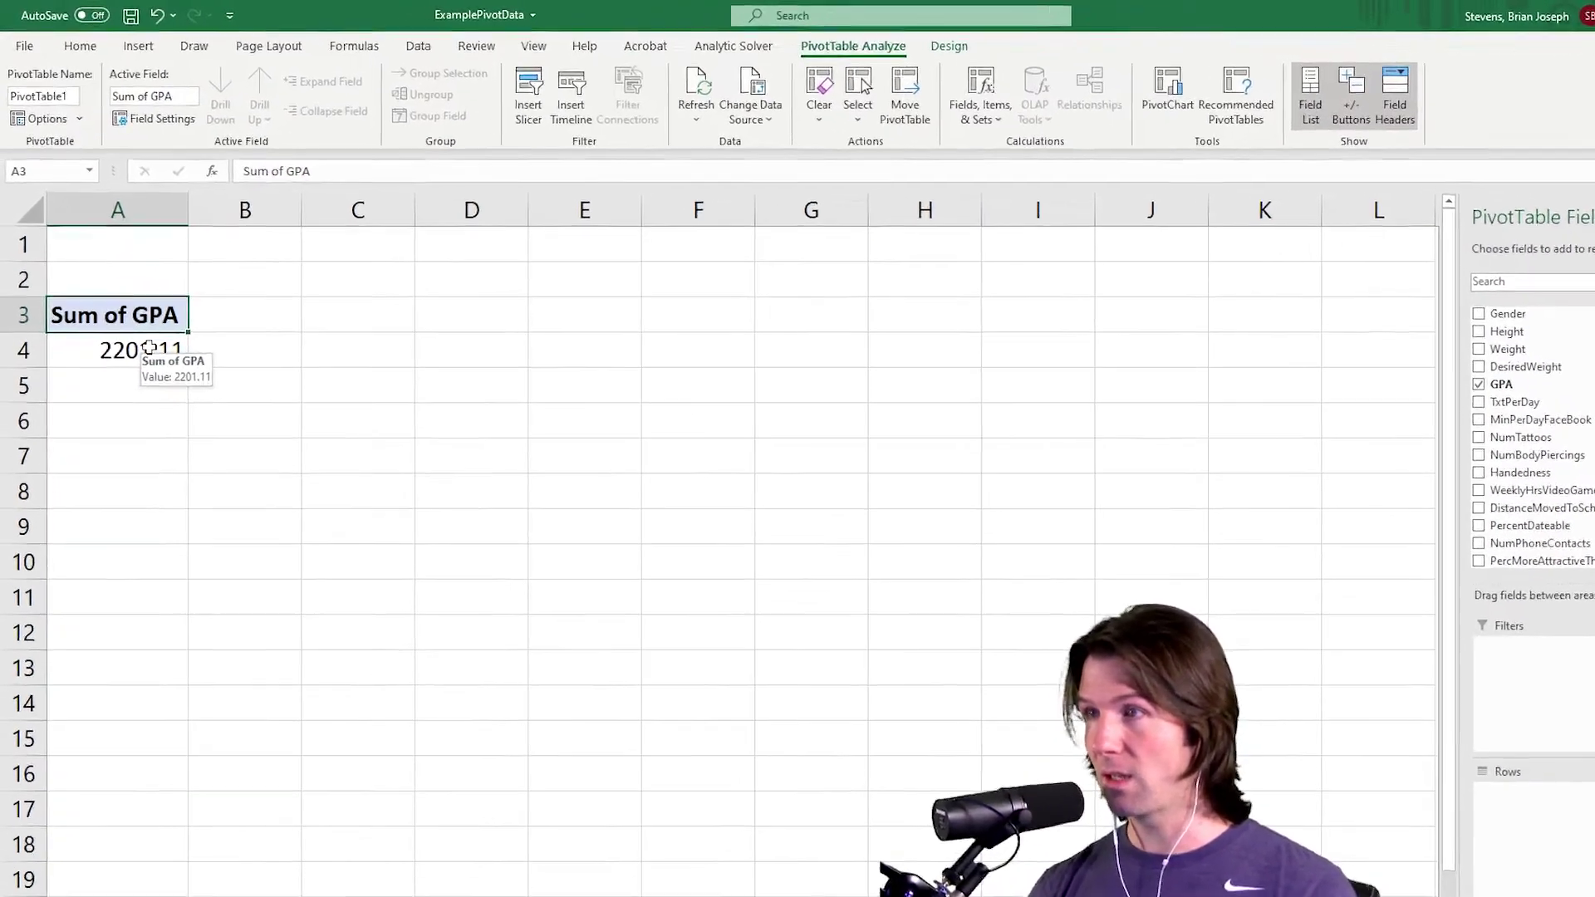
left_click(133, 312)
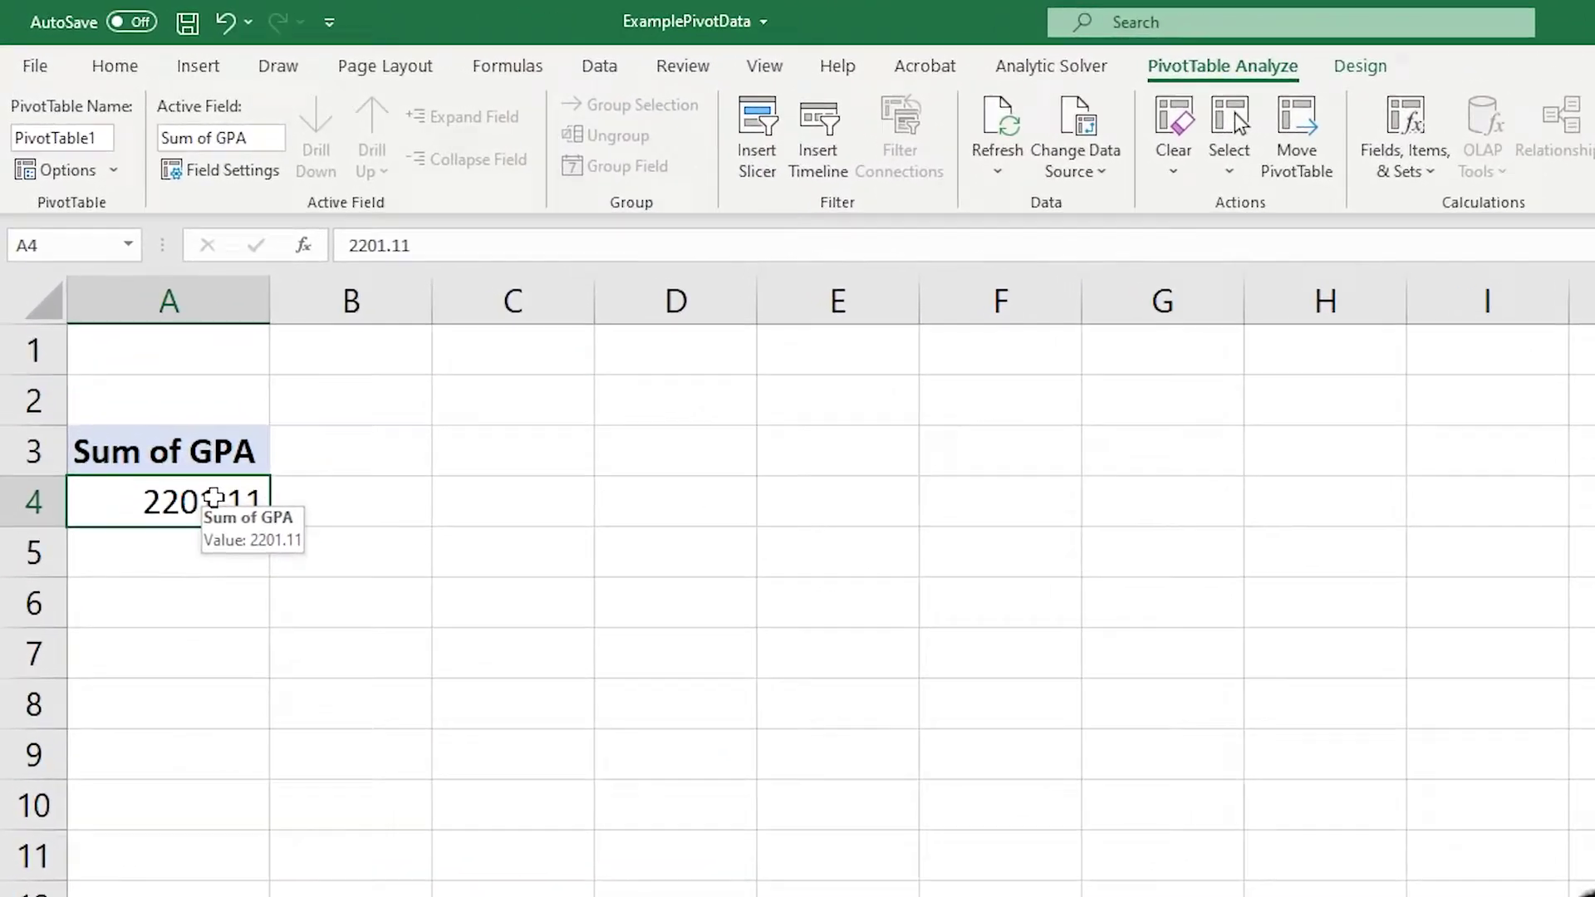
left_click(135, 80)
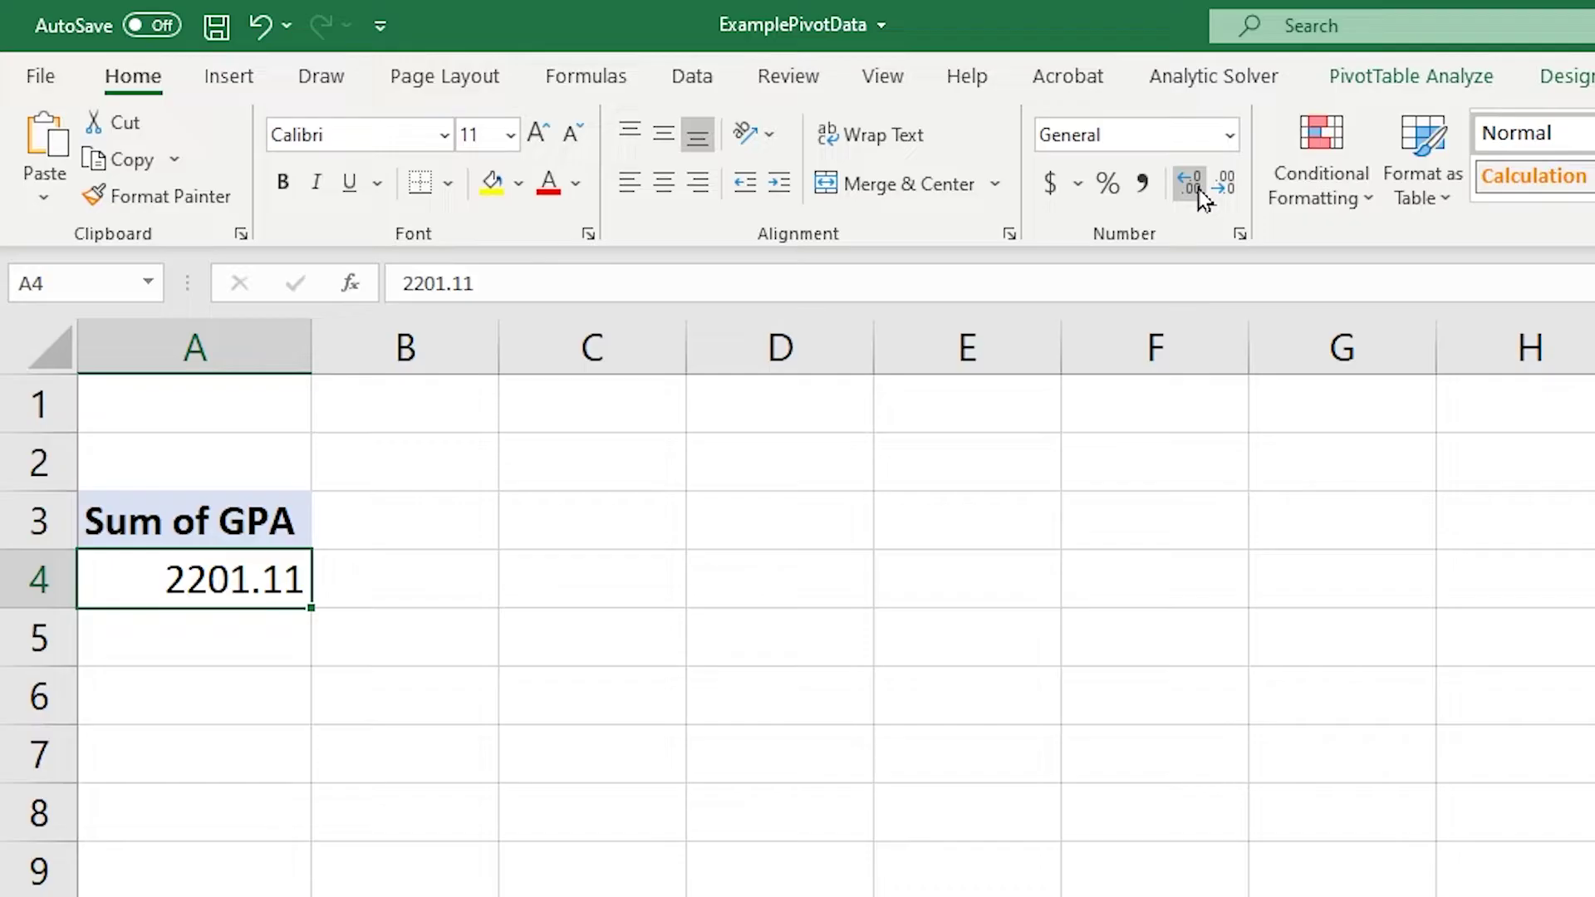
left_click(1233, 191)
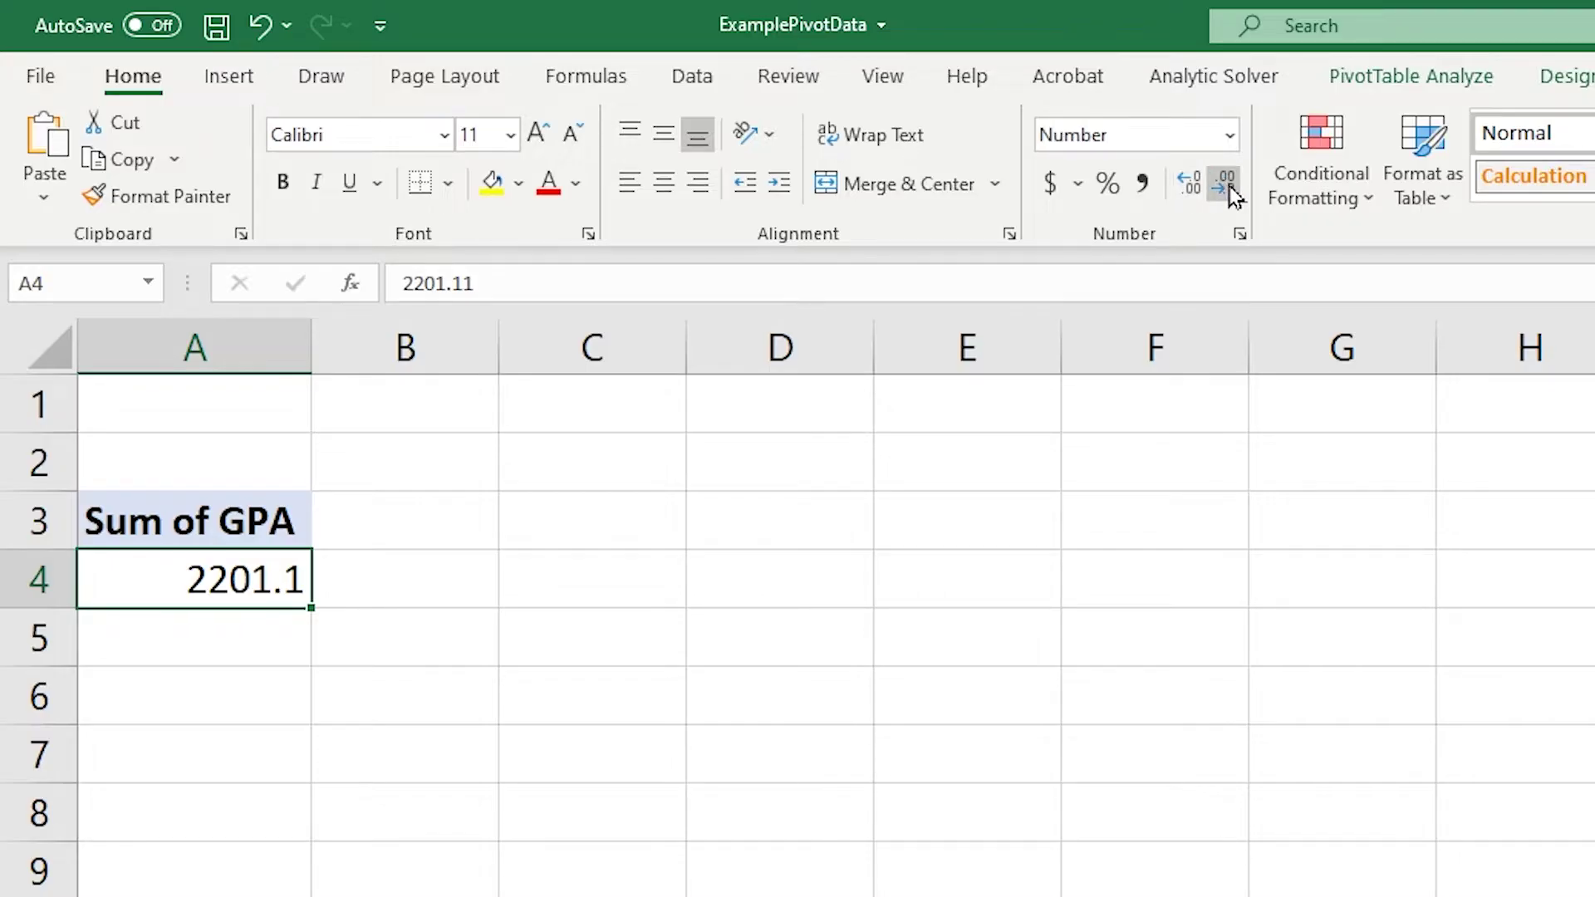
left_click(1189, 183)
left_click(1189, 183)
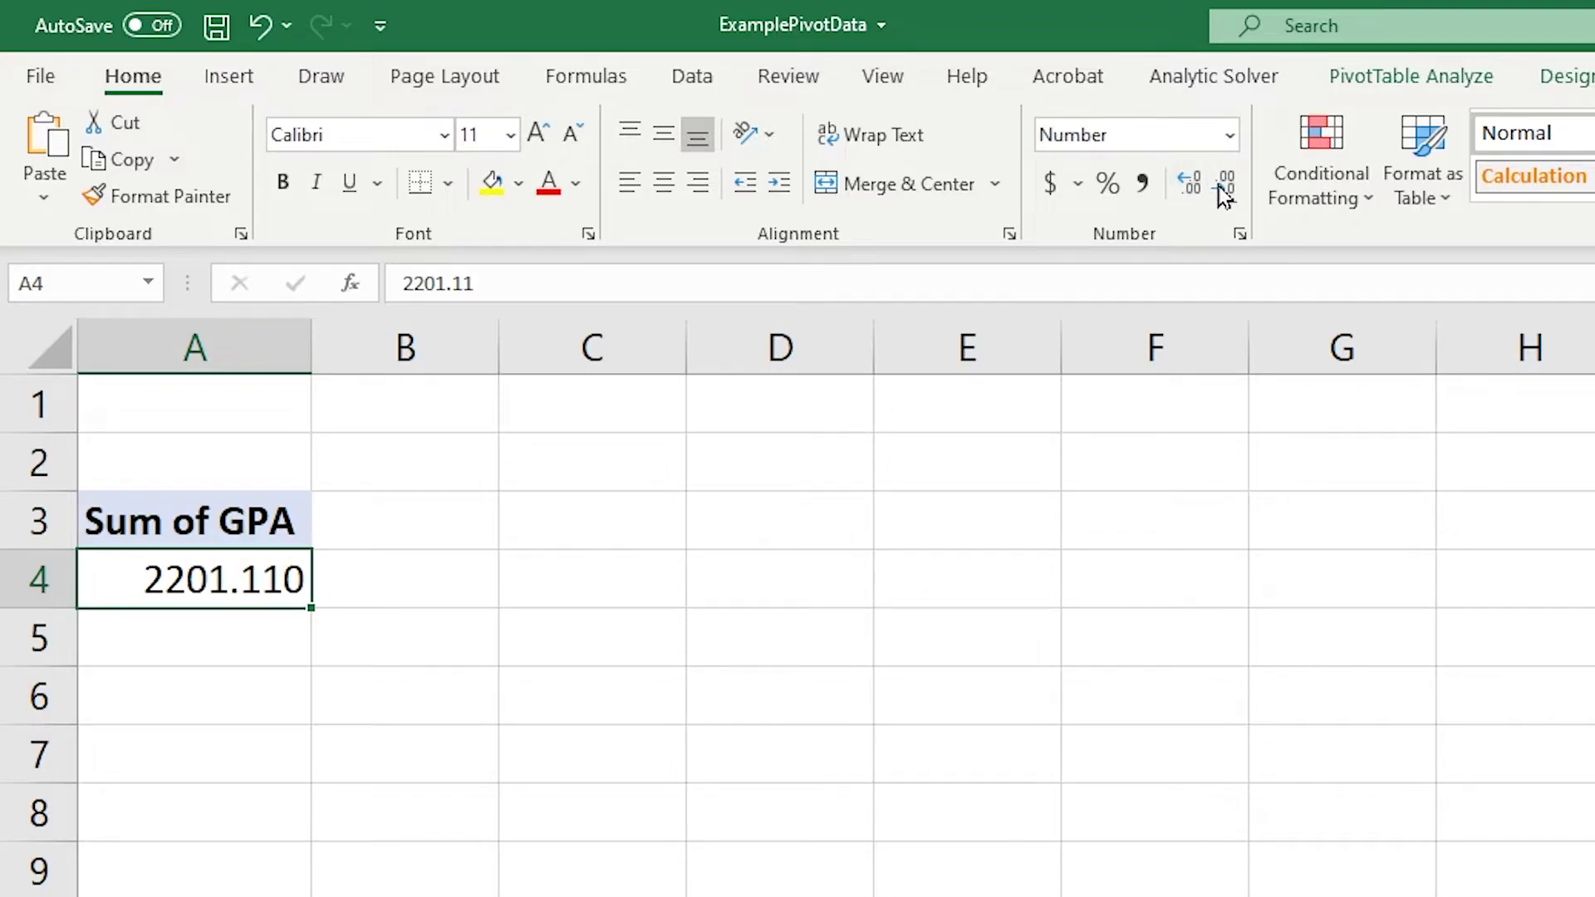
left_click(1229, 193)
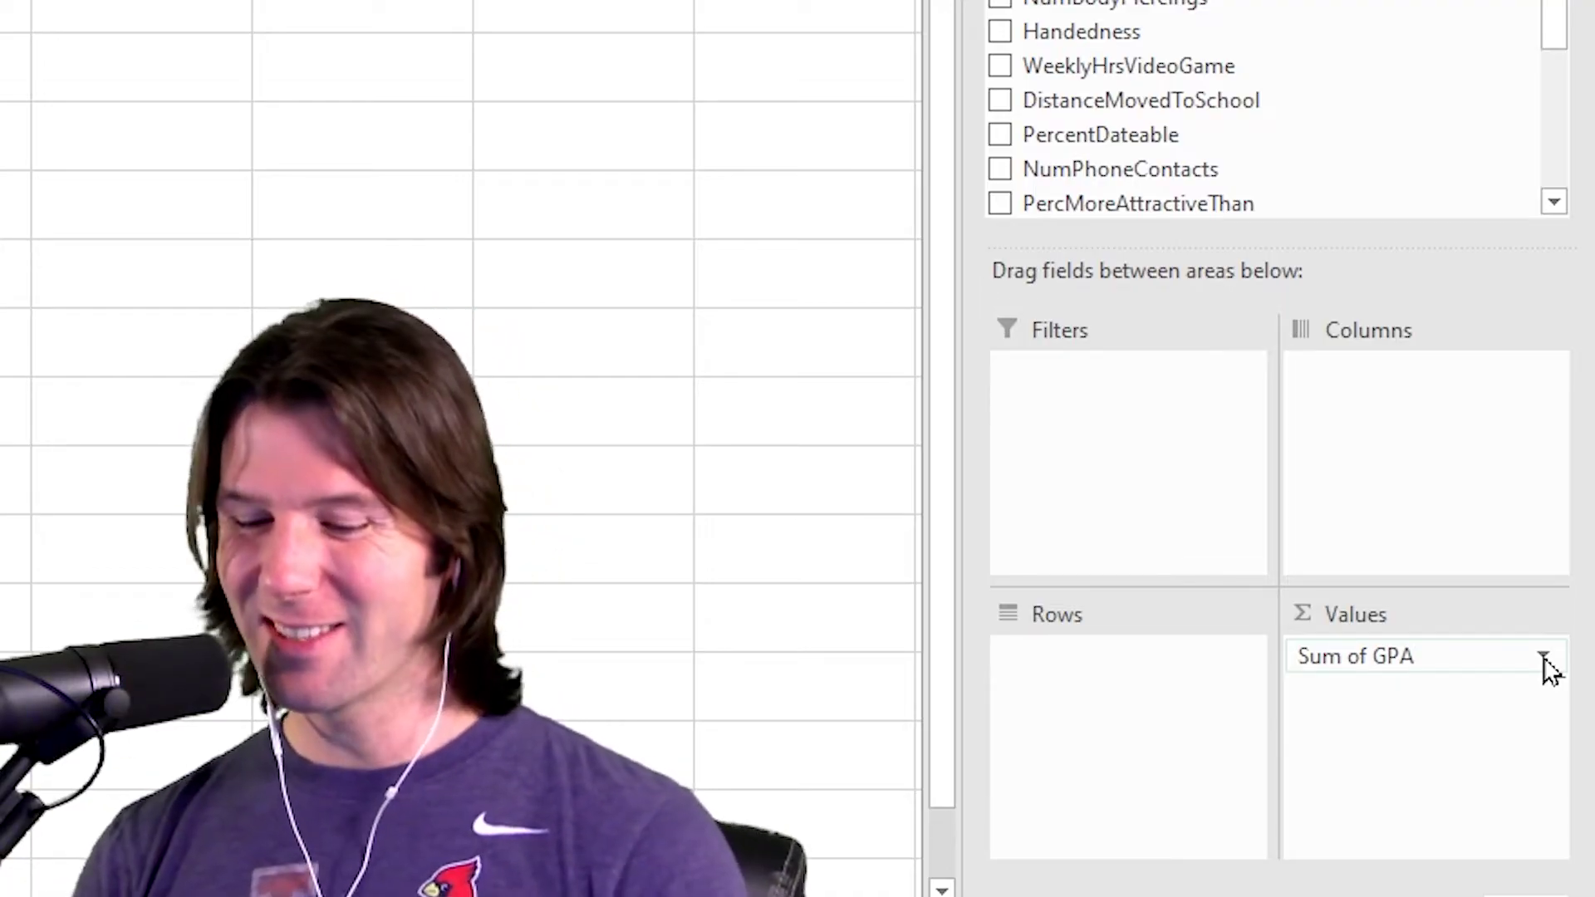
Change the GPA value field to summarize by Average, showing Average of GPA 3.15.
left_click(1544, 658)
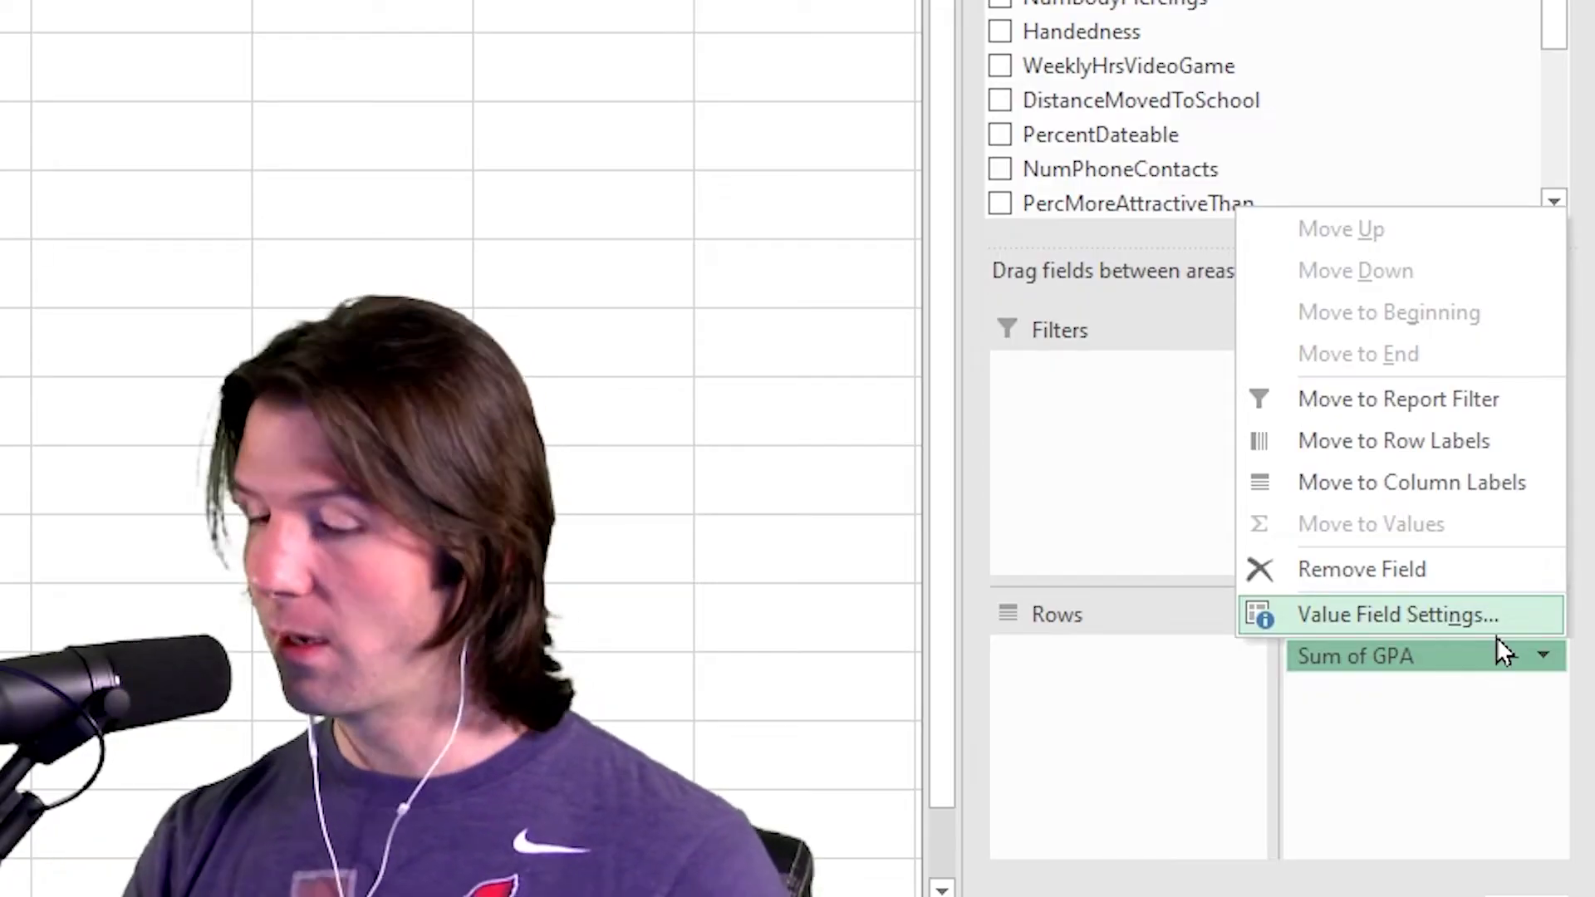
left_click(1496, 633)
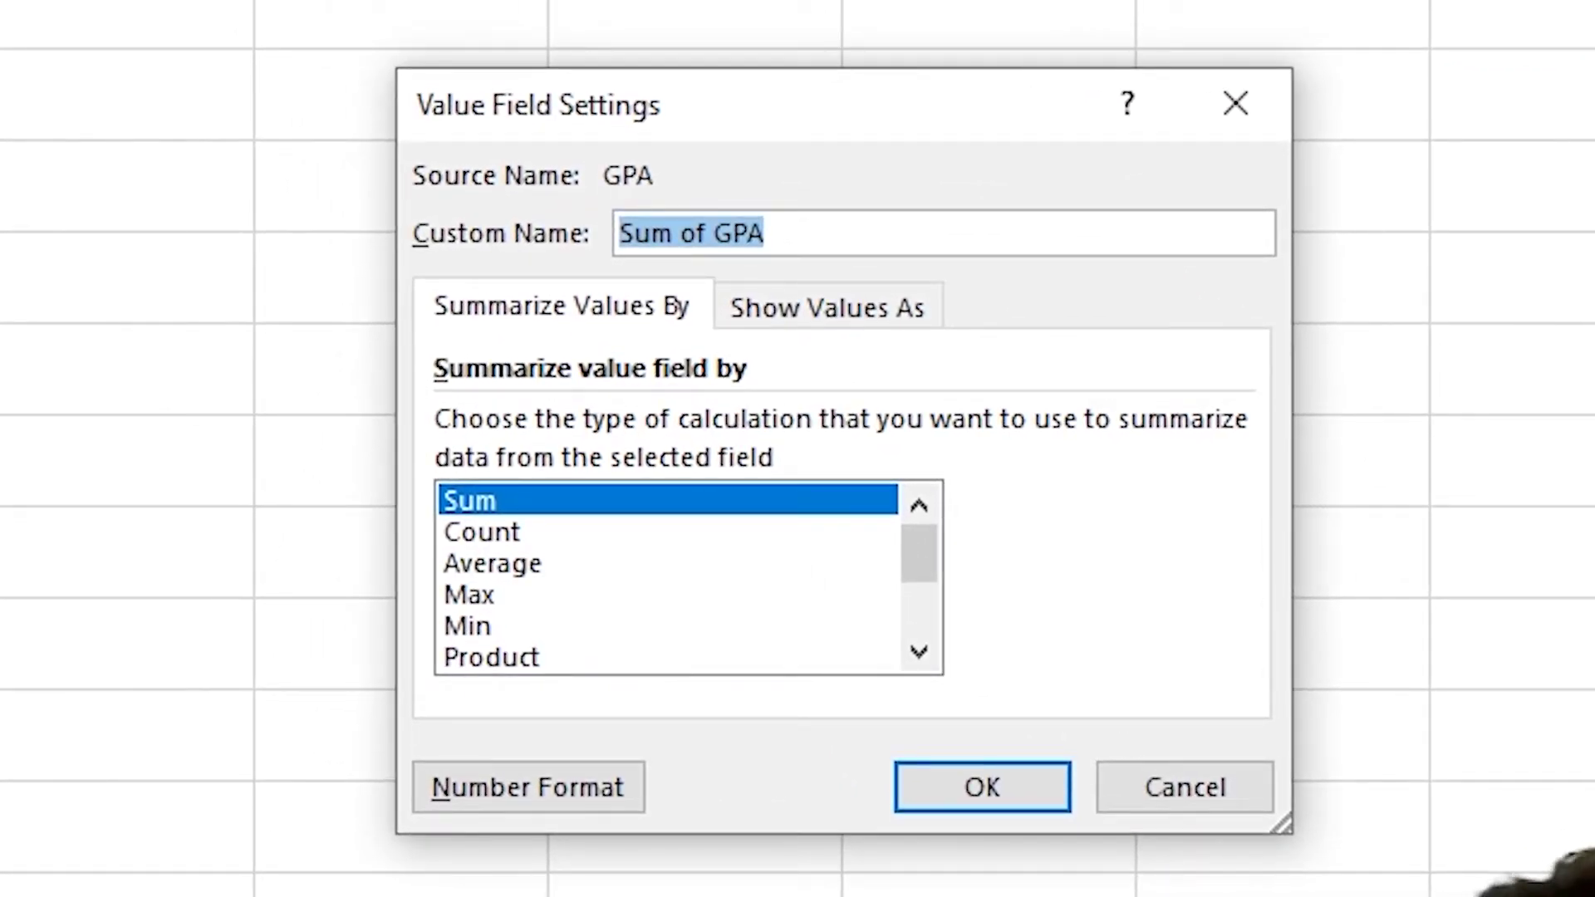
left_click(781, 536)
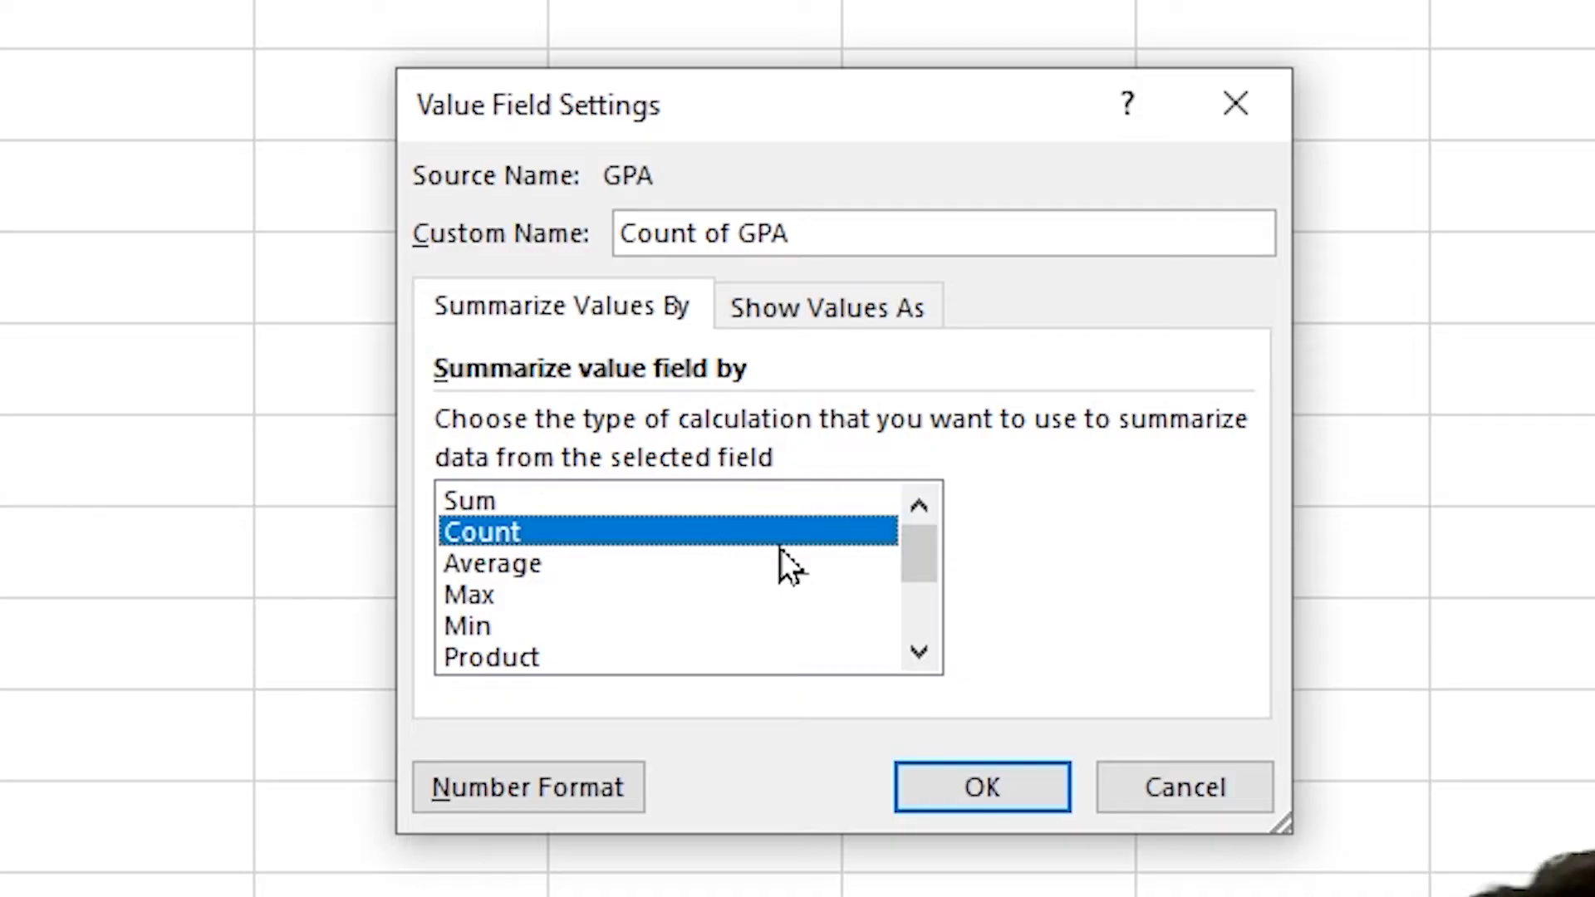
left_click(796, 565)
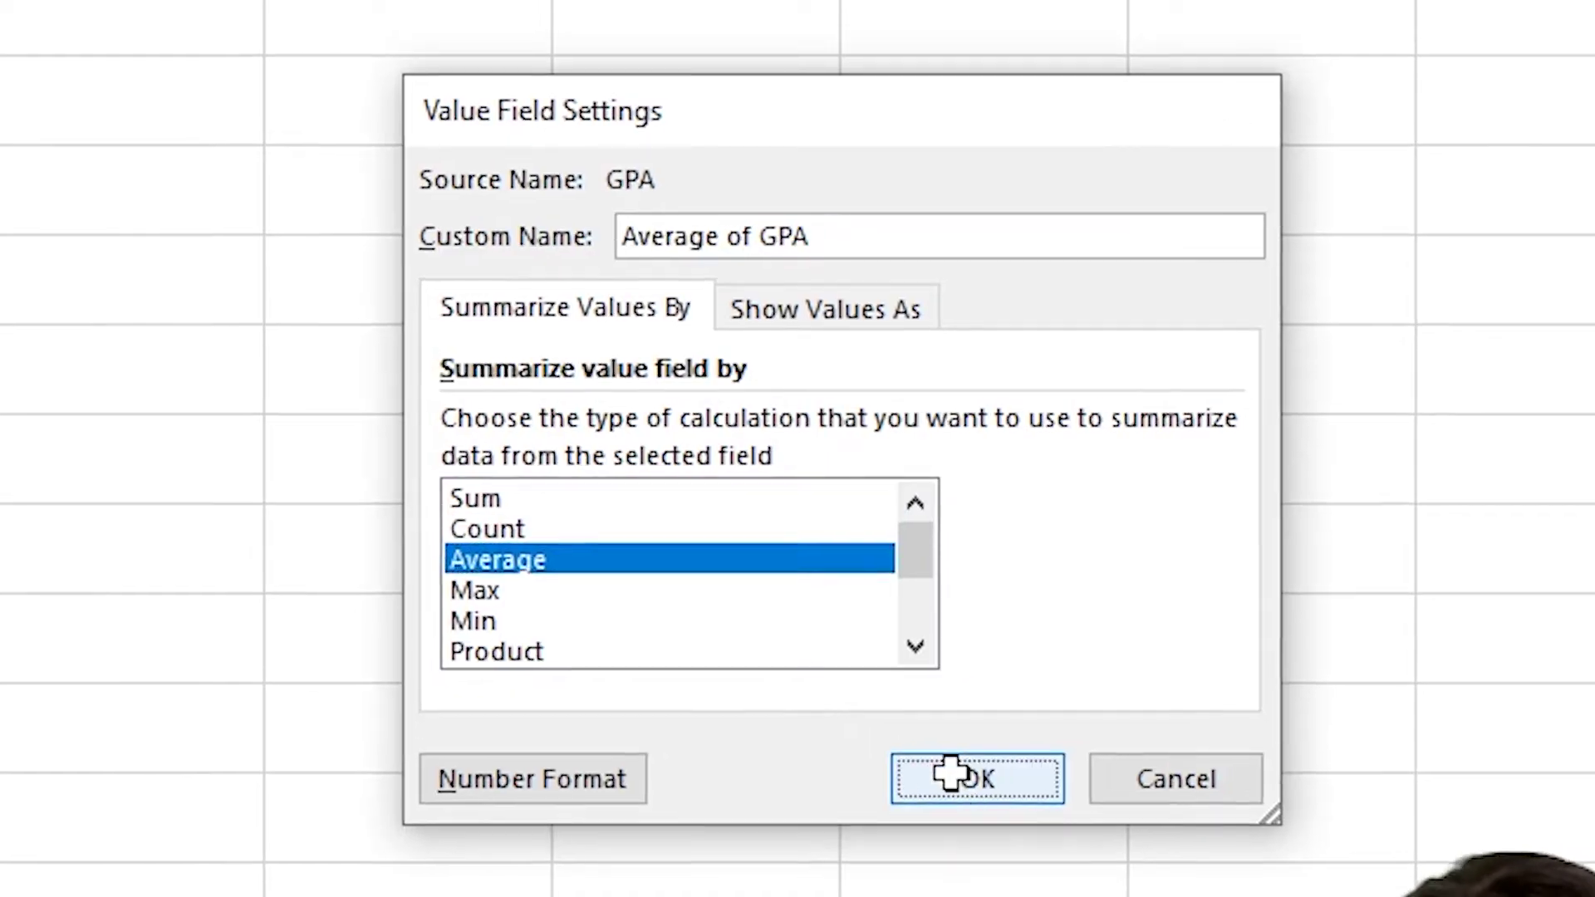
left_click(955, 785)
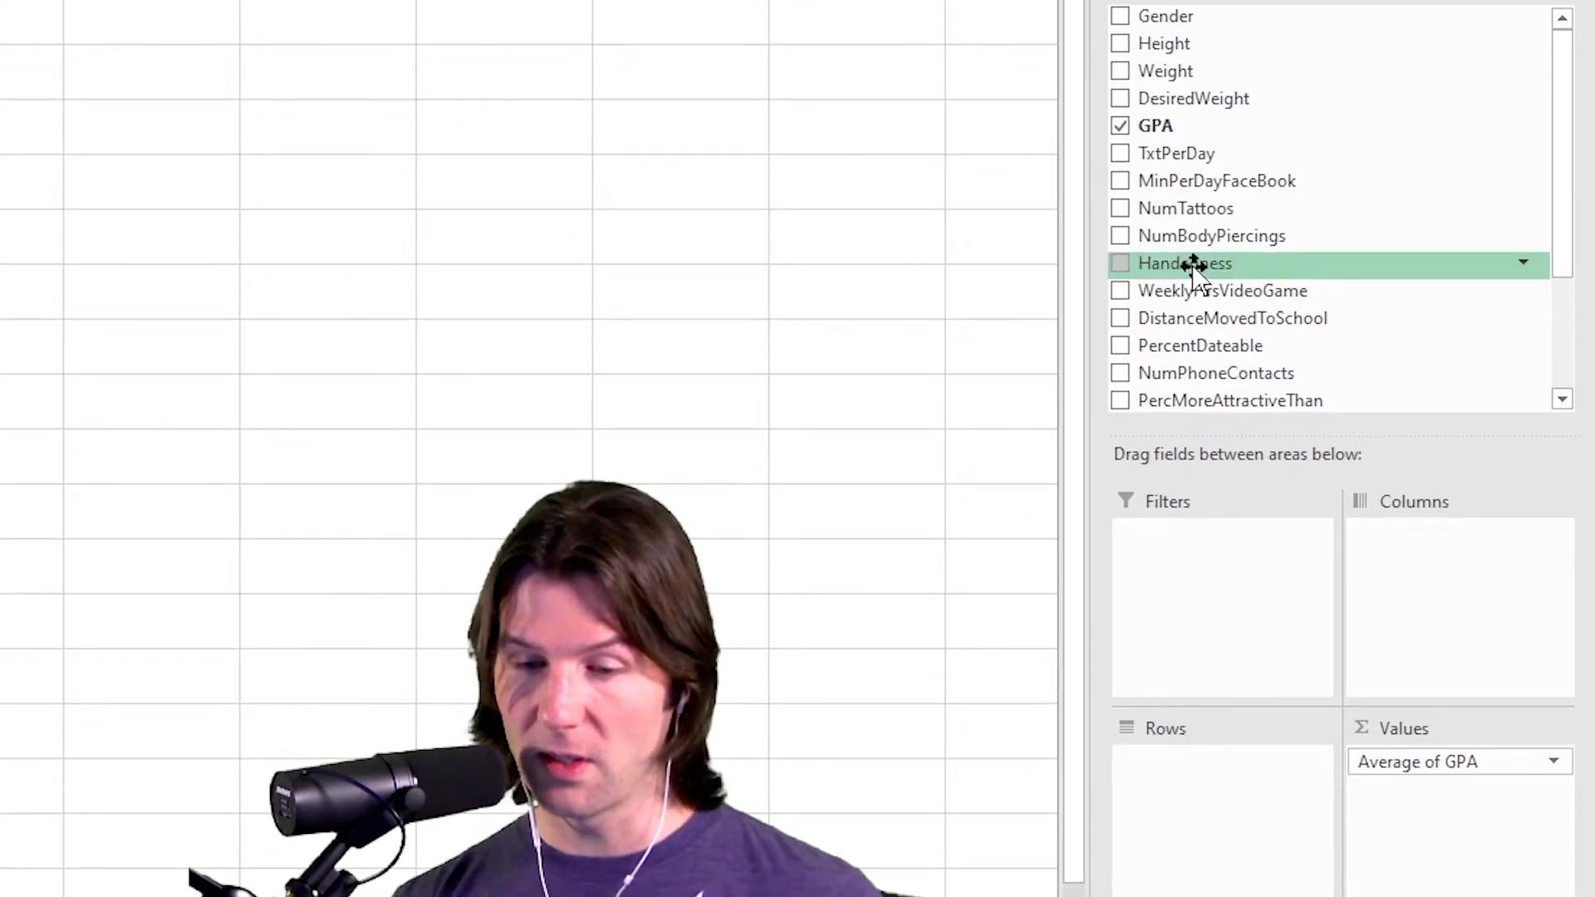
Put Handedness in the pivot table Columns and SigificantOther in the Rows.
left_click_drag(1193, 265, 1439, 577)
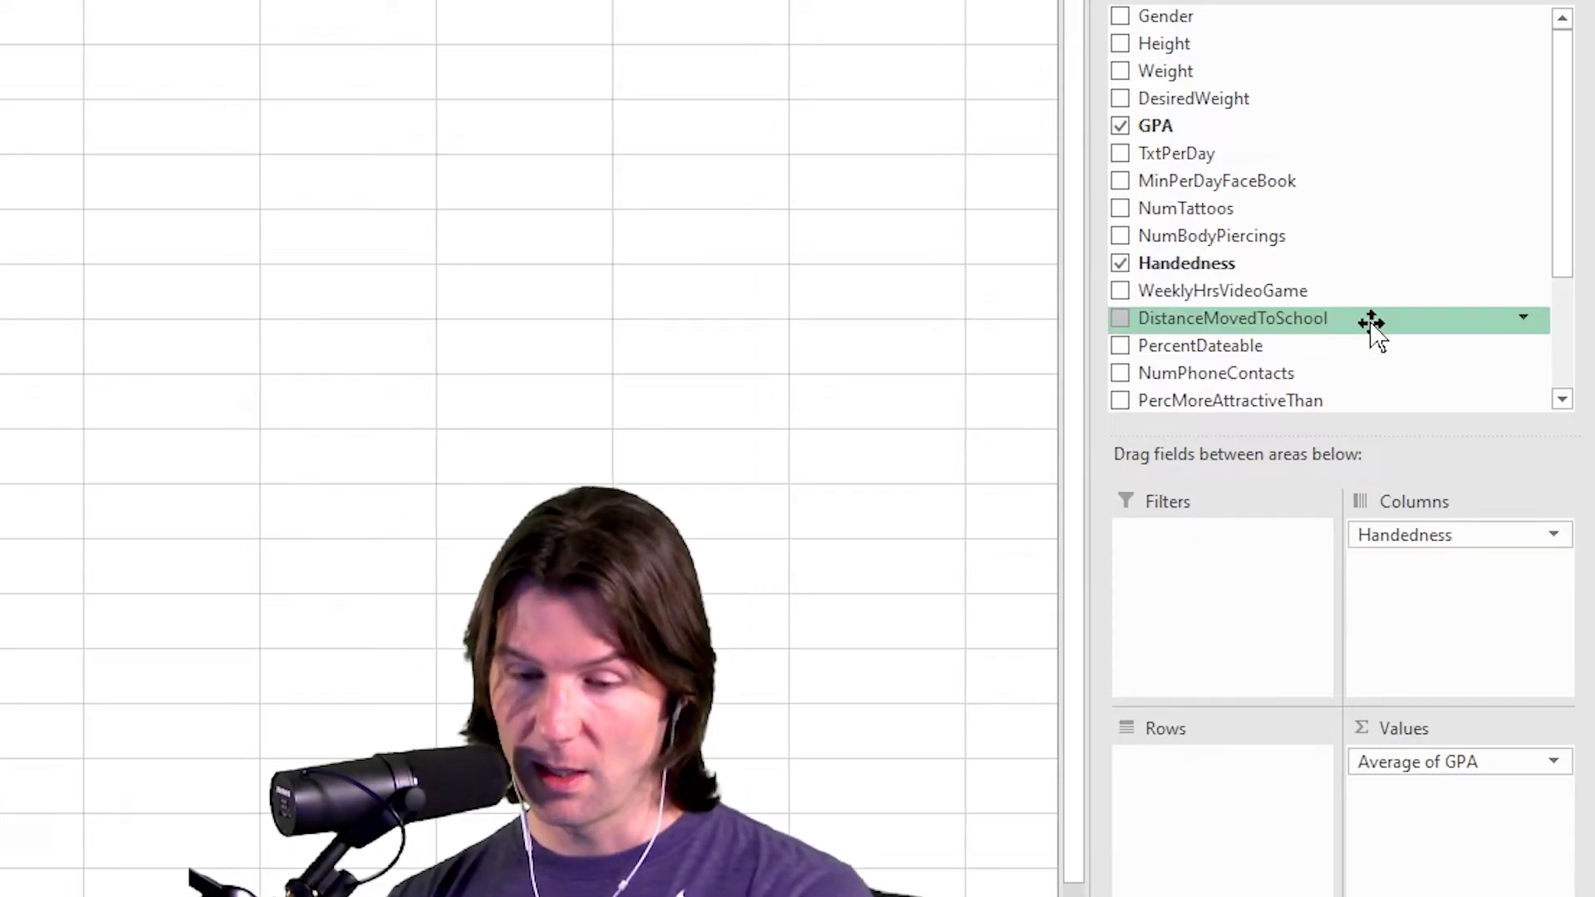
scroll(1396, 349, "down", 3)
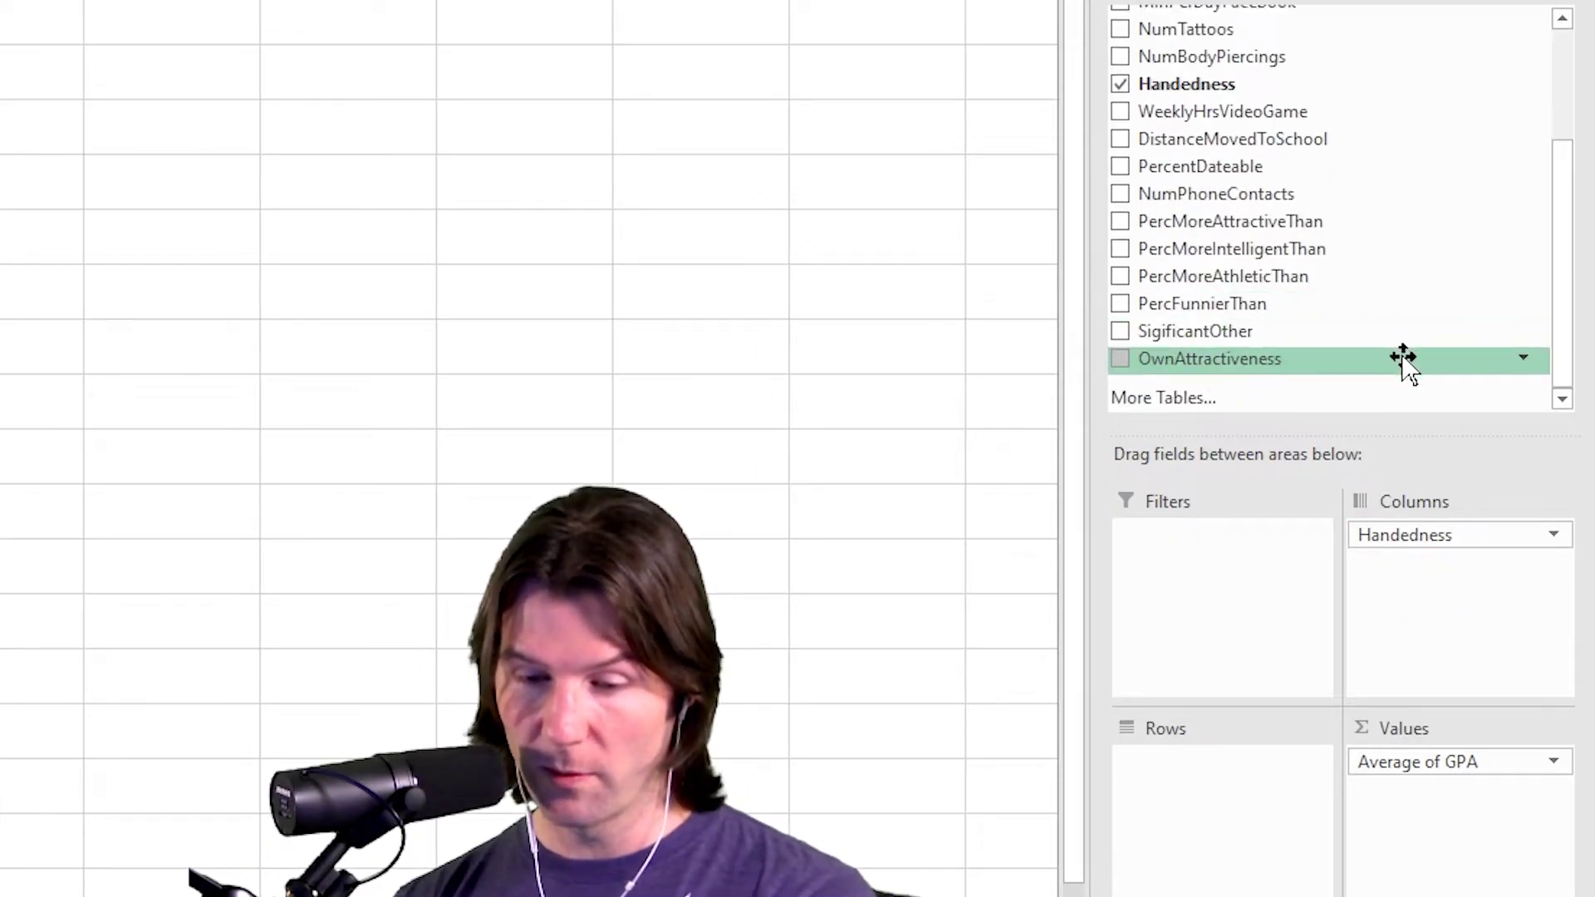
left_click_drag(1392, 345, 1250, 752)
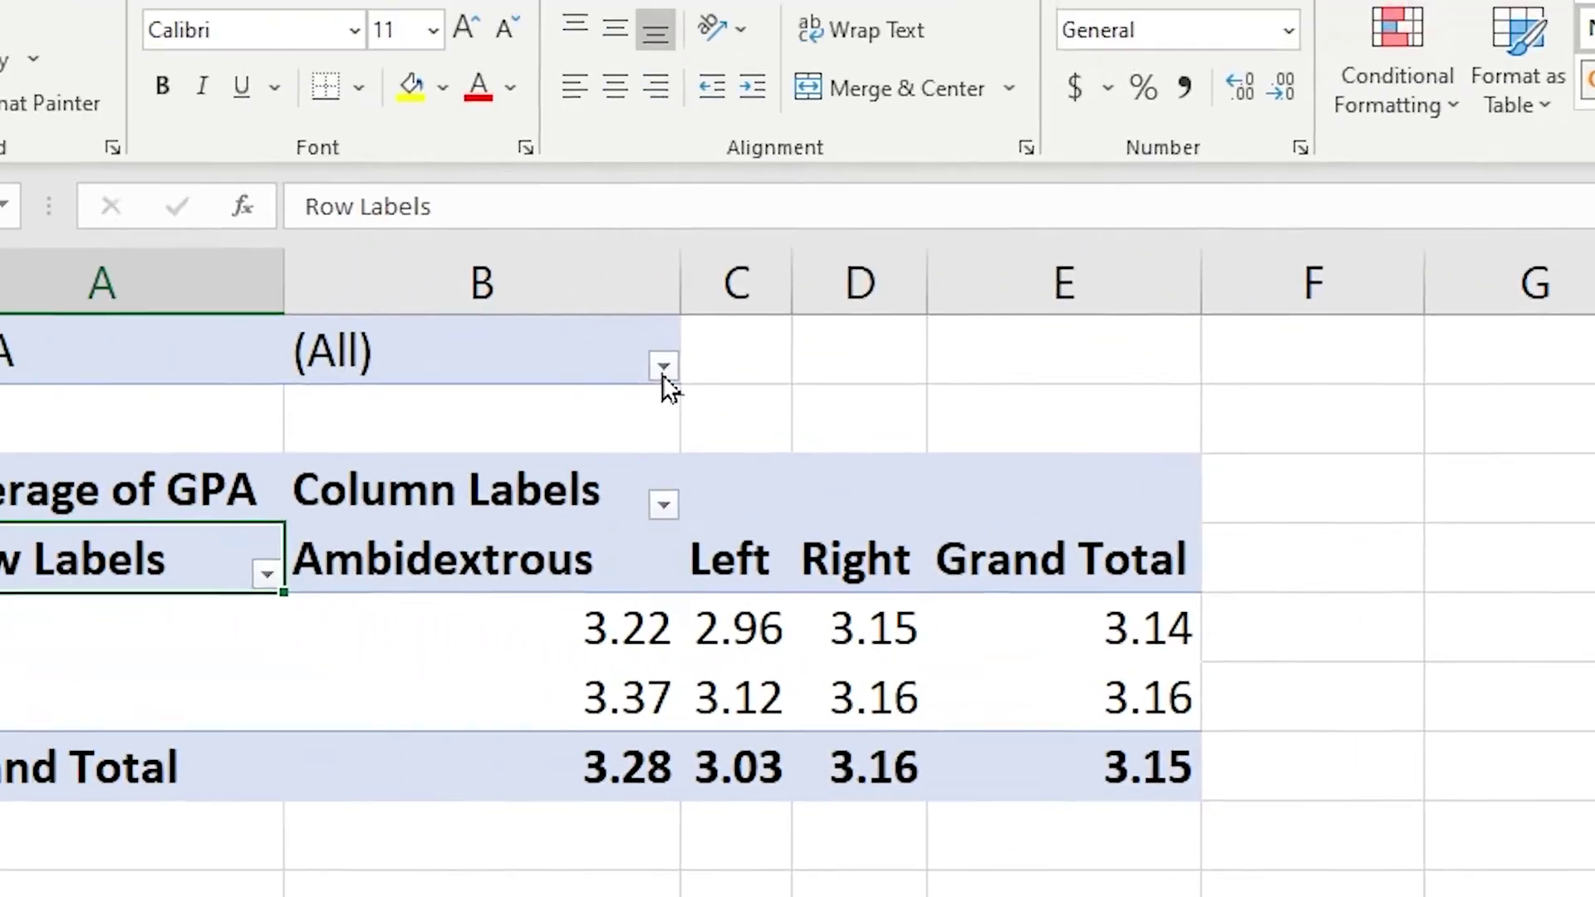
Enable Select Multiple Items in the GPA filter list and review the values, leaving all checked.
left_click(664, 372)
scroll(524, 546, "down", 15)
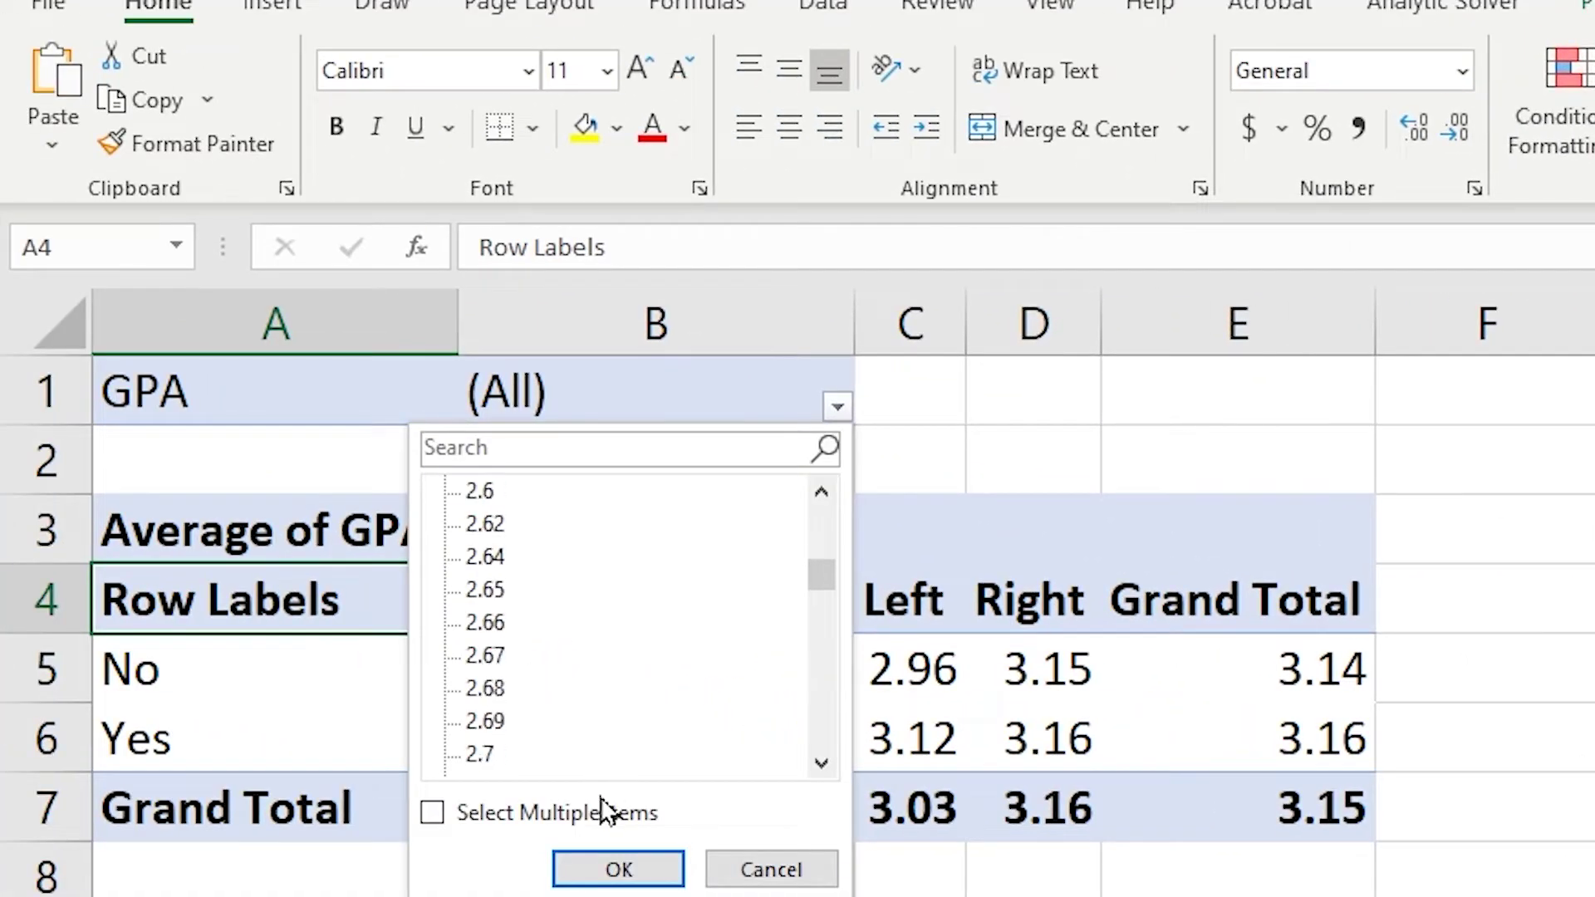
left_click(606, 810)
scroll(640, 644, "down", 18)
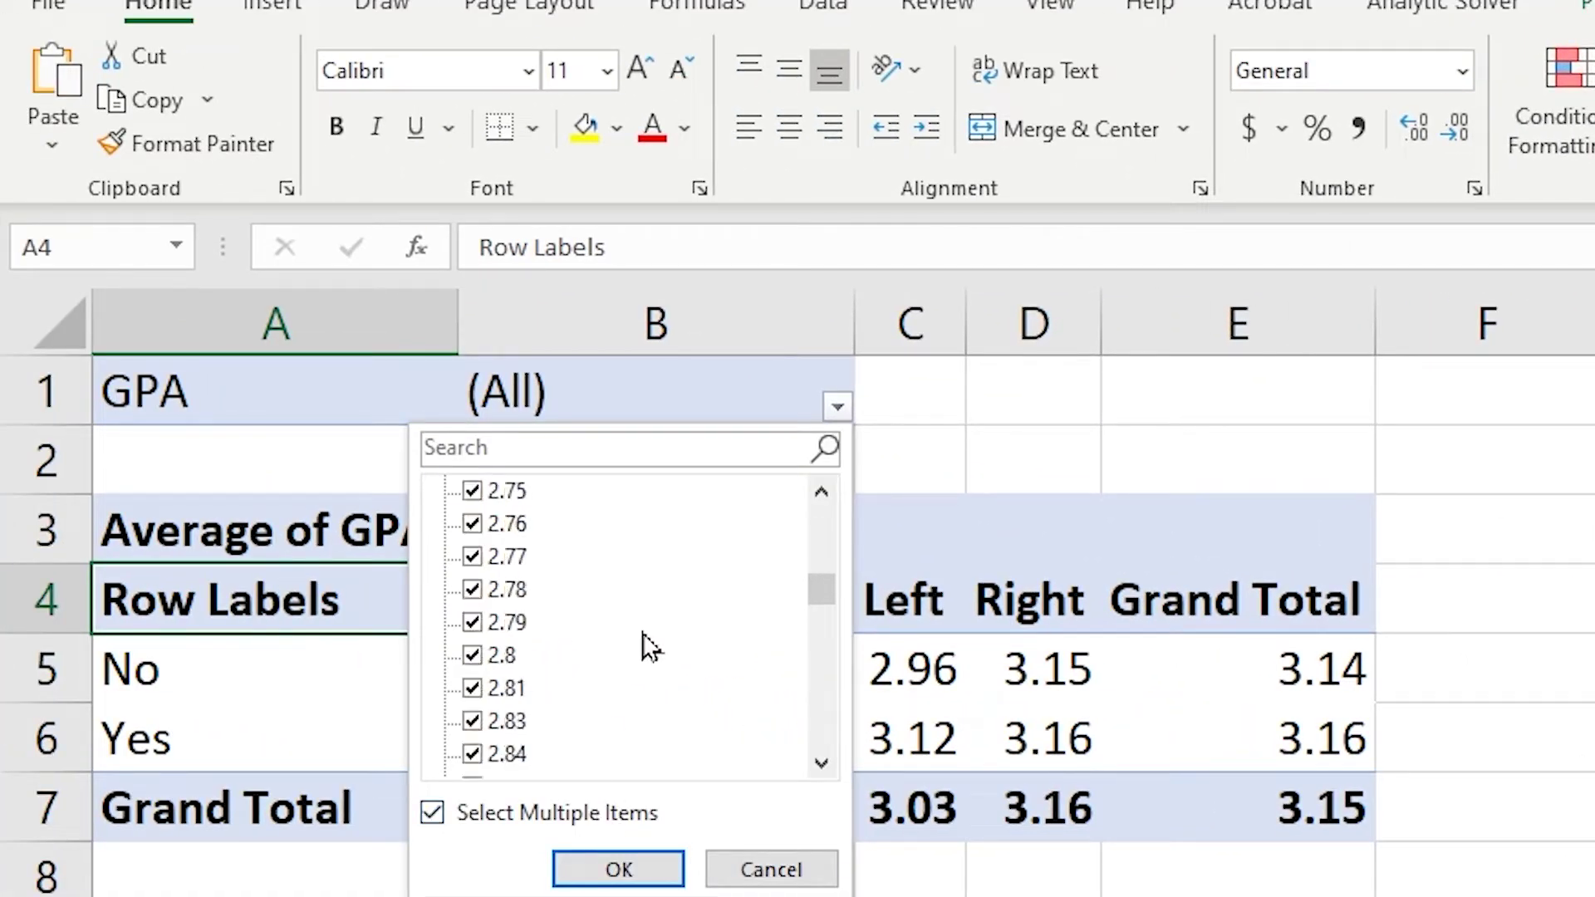
scroll(623, 670, "down", 16)
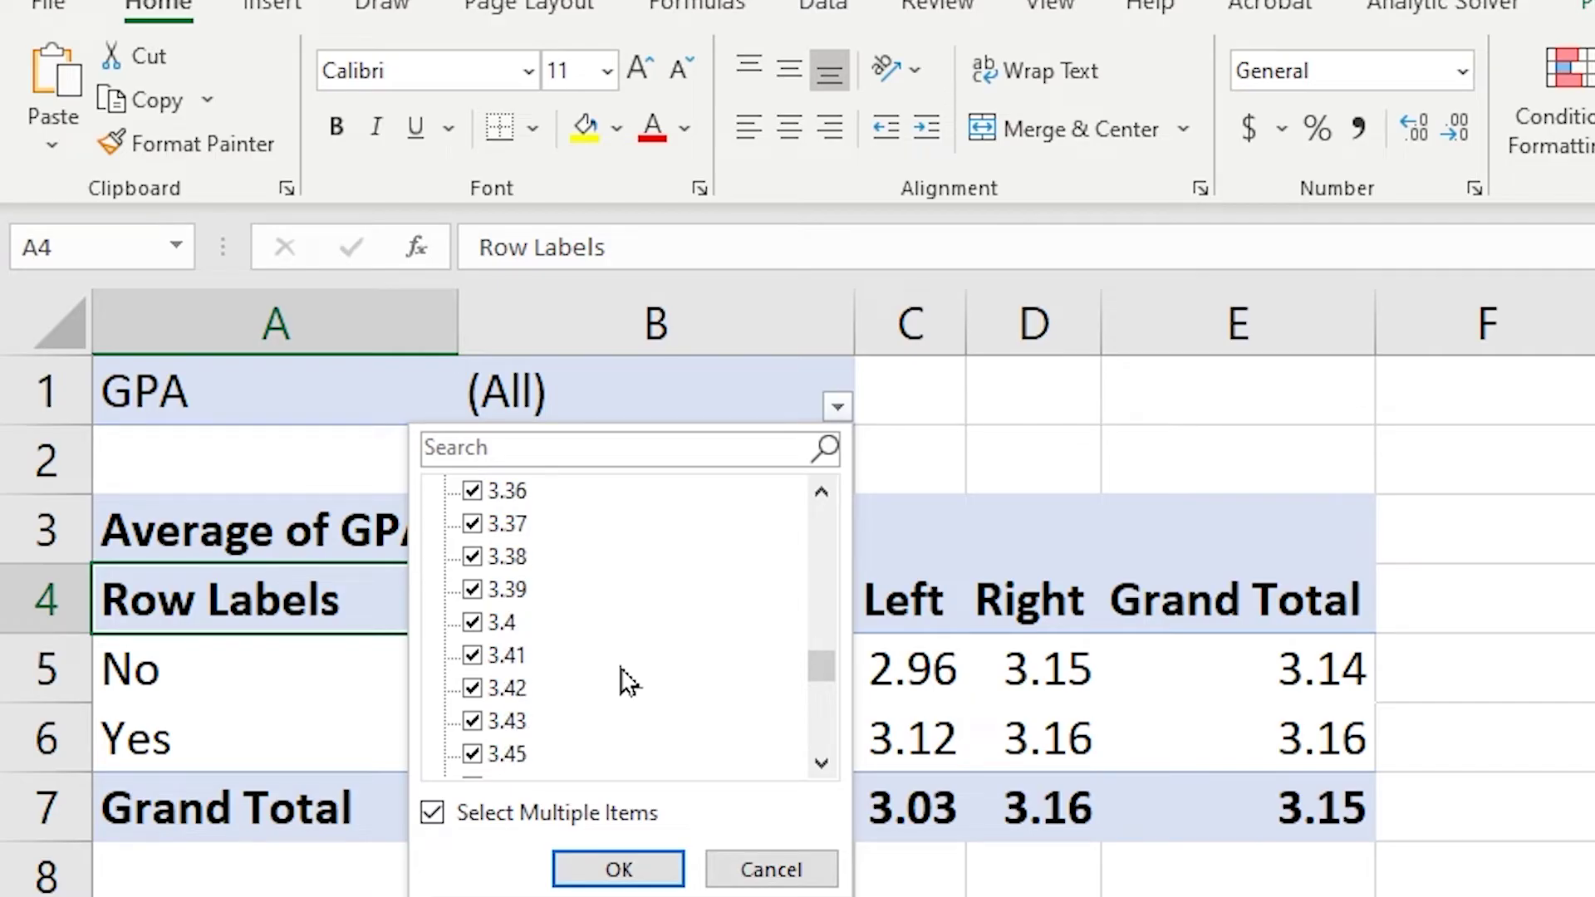
scroll(628, 683, "down", 7)
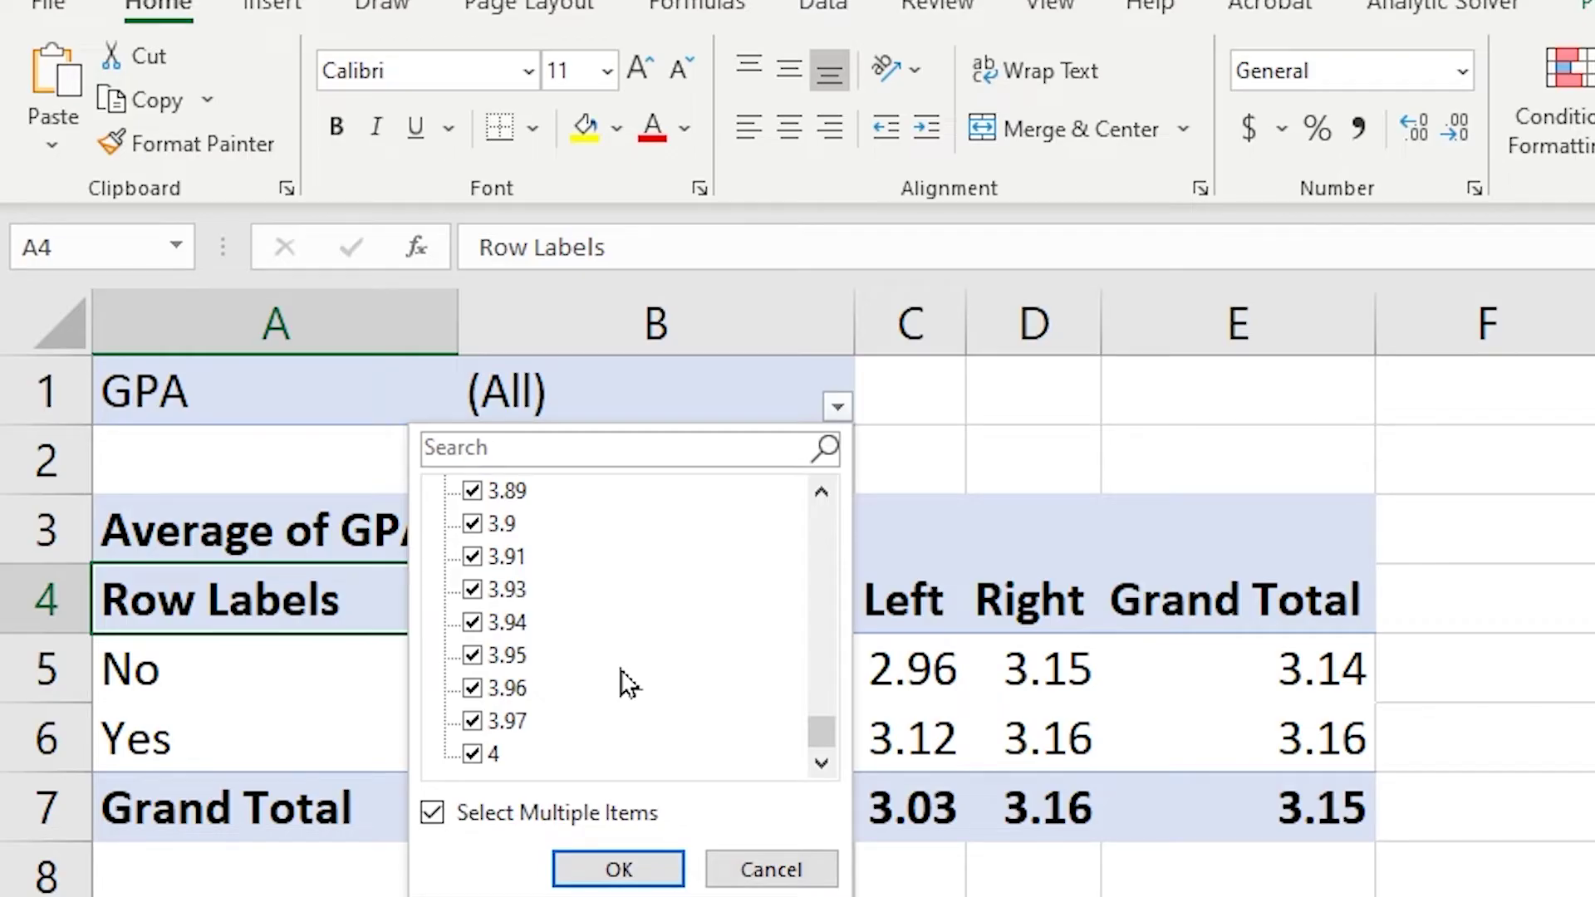
scroll(628, 683, "up", 18)
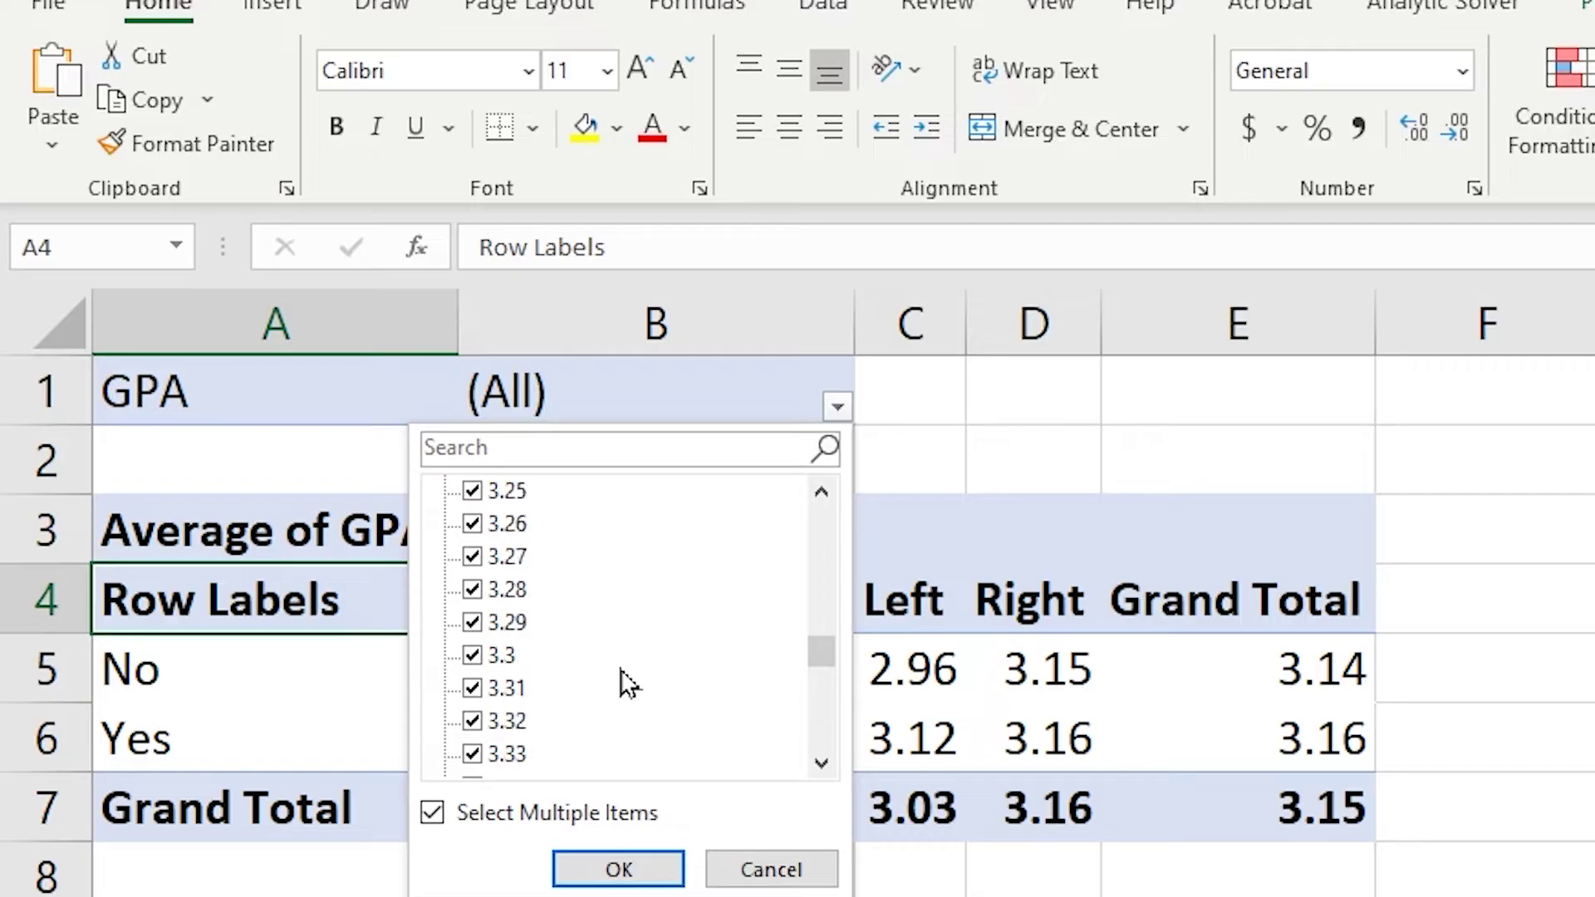
scroll(629, 683, "up", 15)
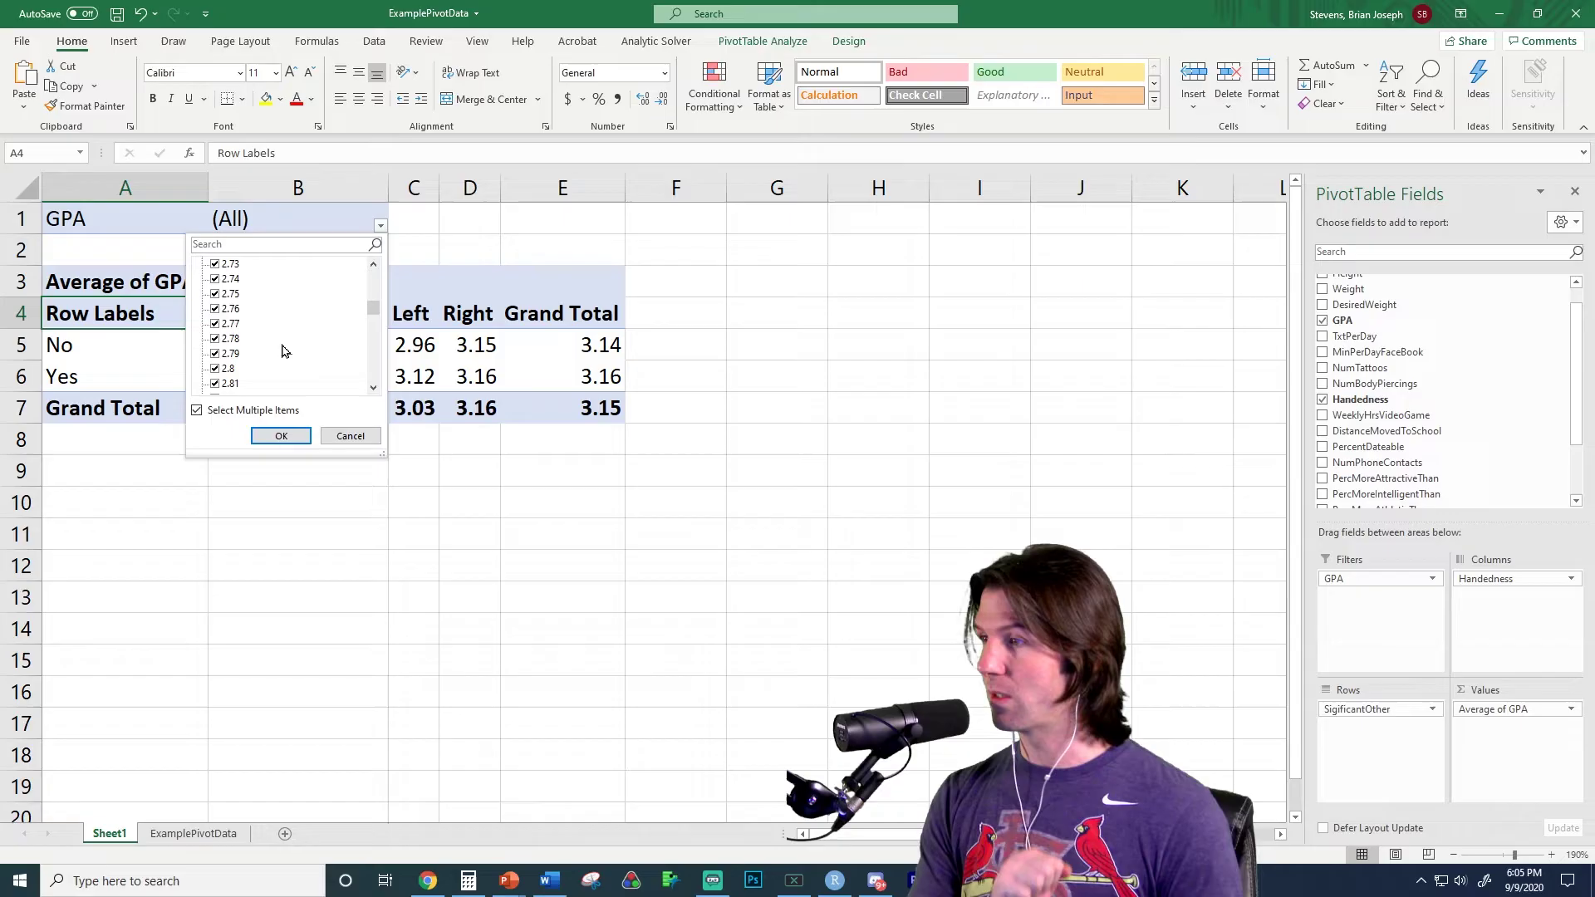
Apply the GPA filter with all values and insert a Clustered Column pivot chart.
left_click(282, 435)
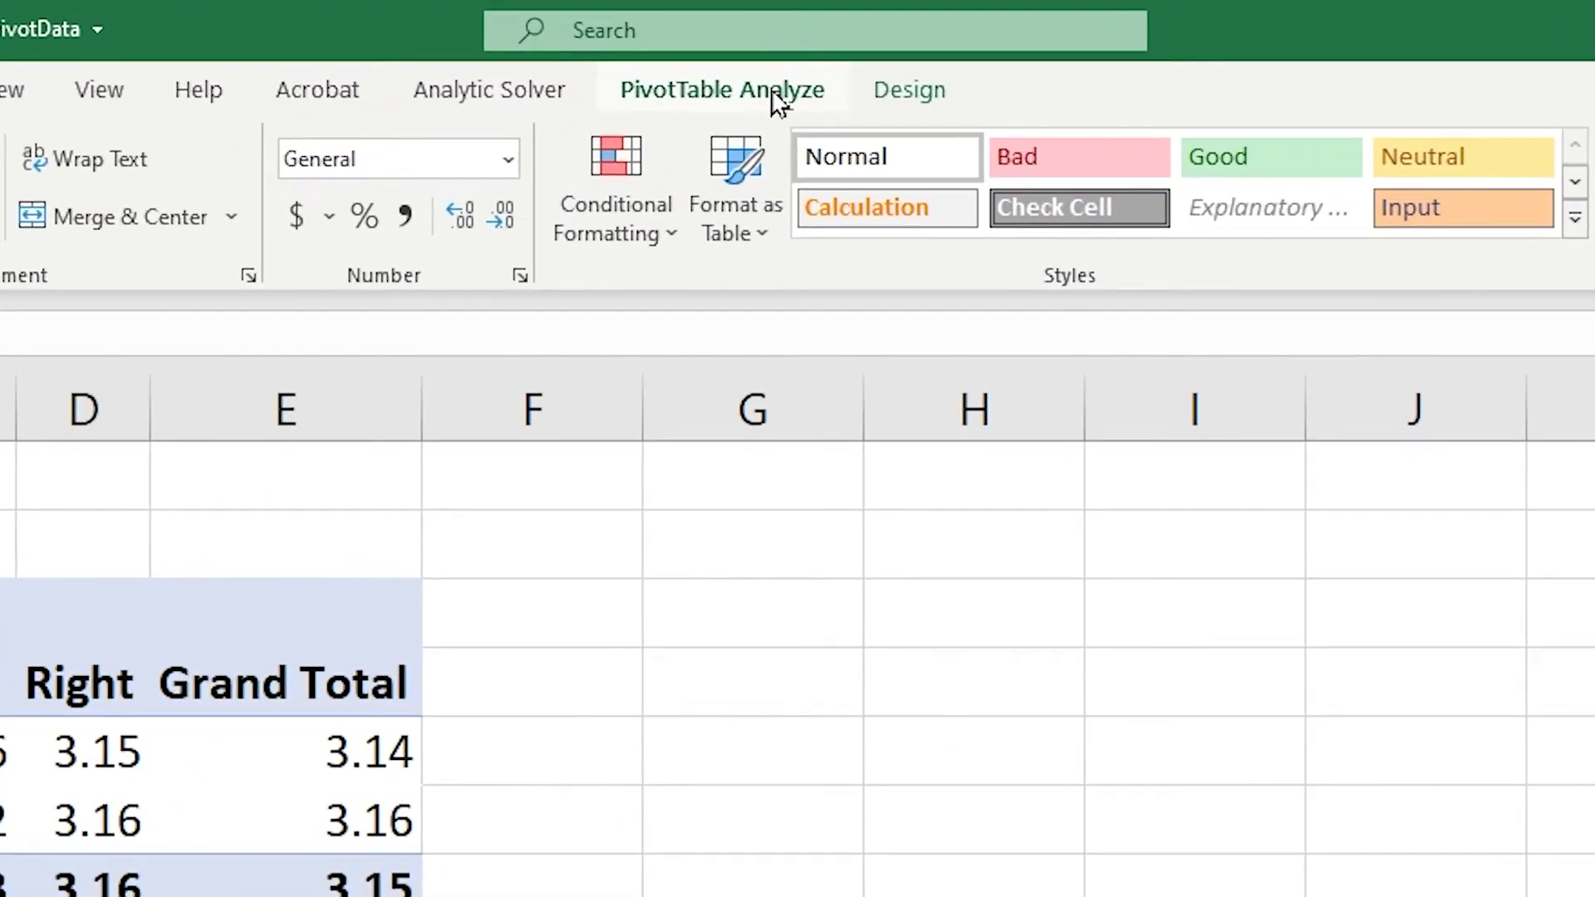
left_click(778, 101)
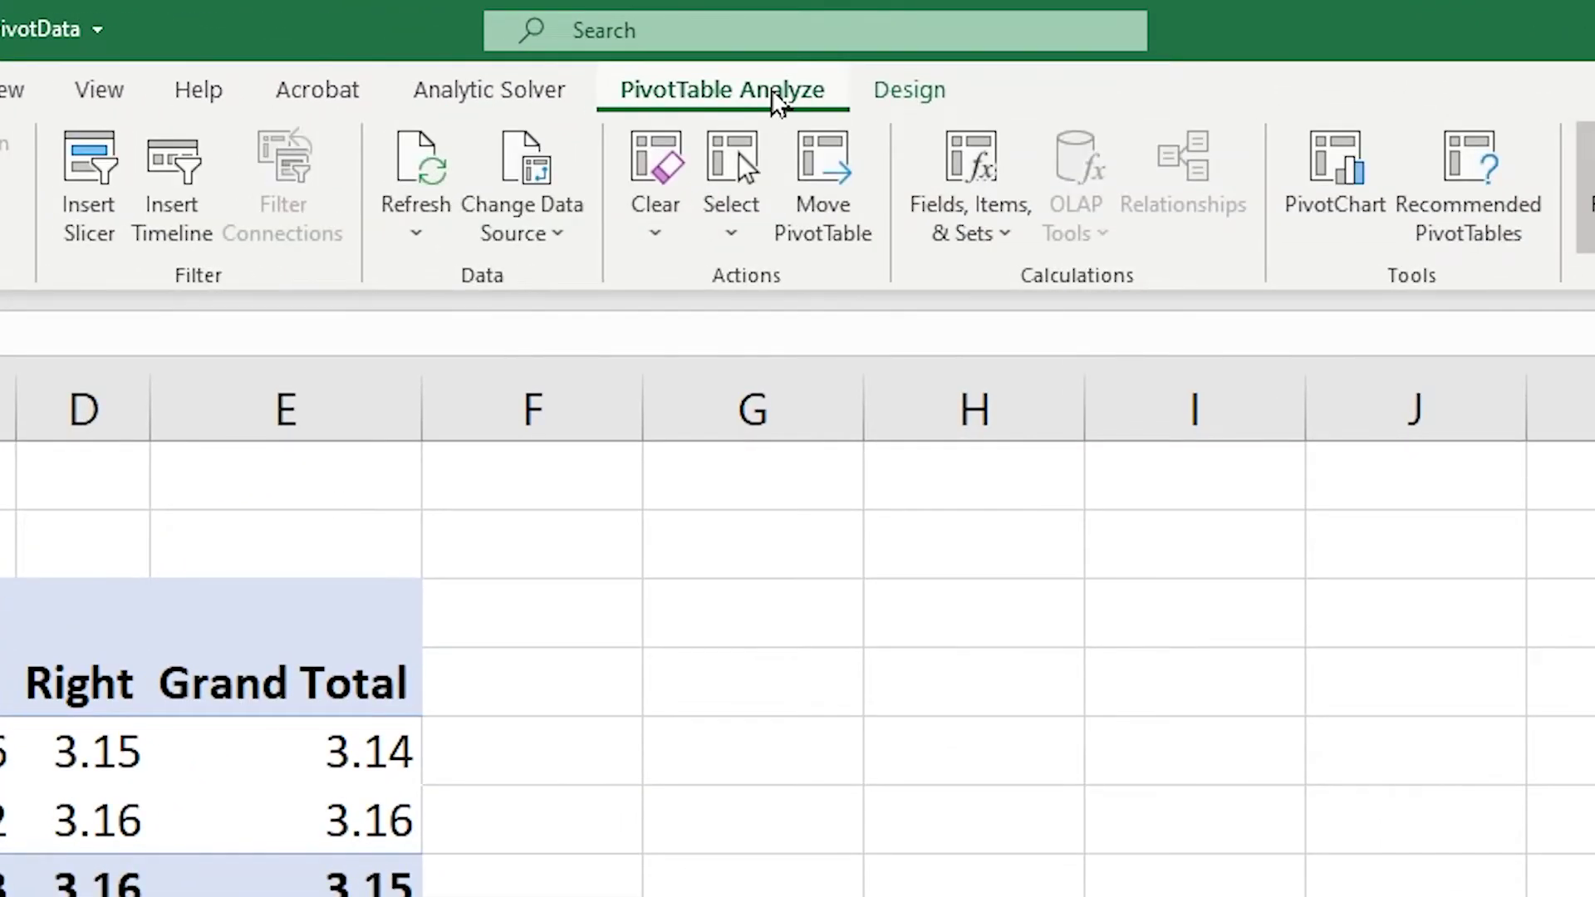
left_click(1375, 178)
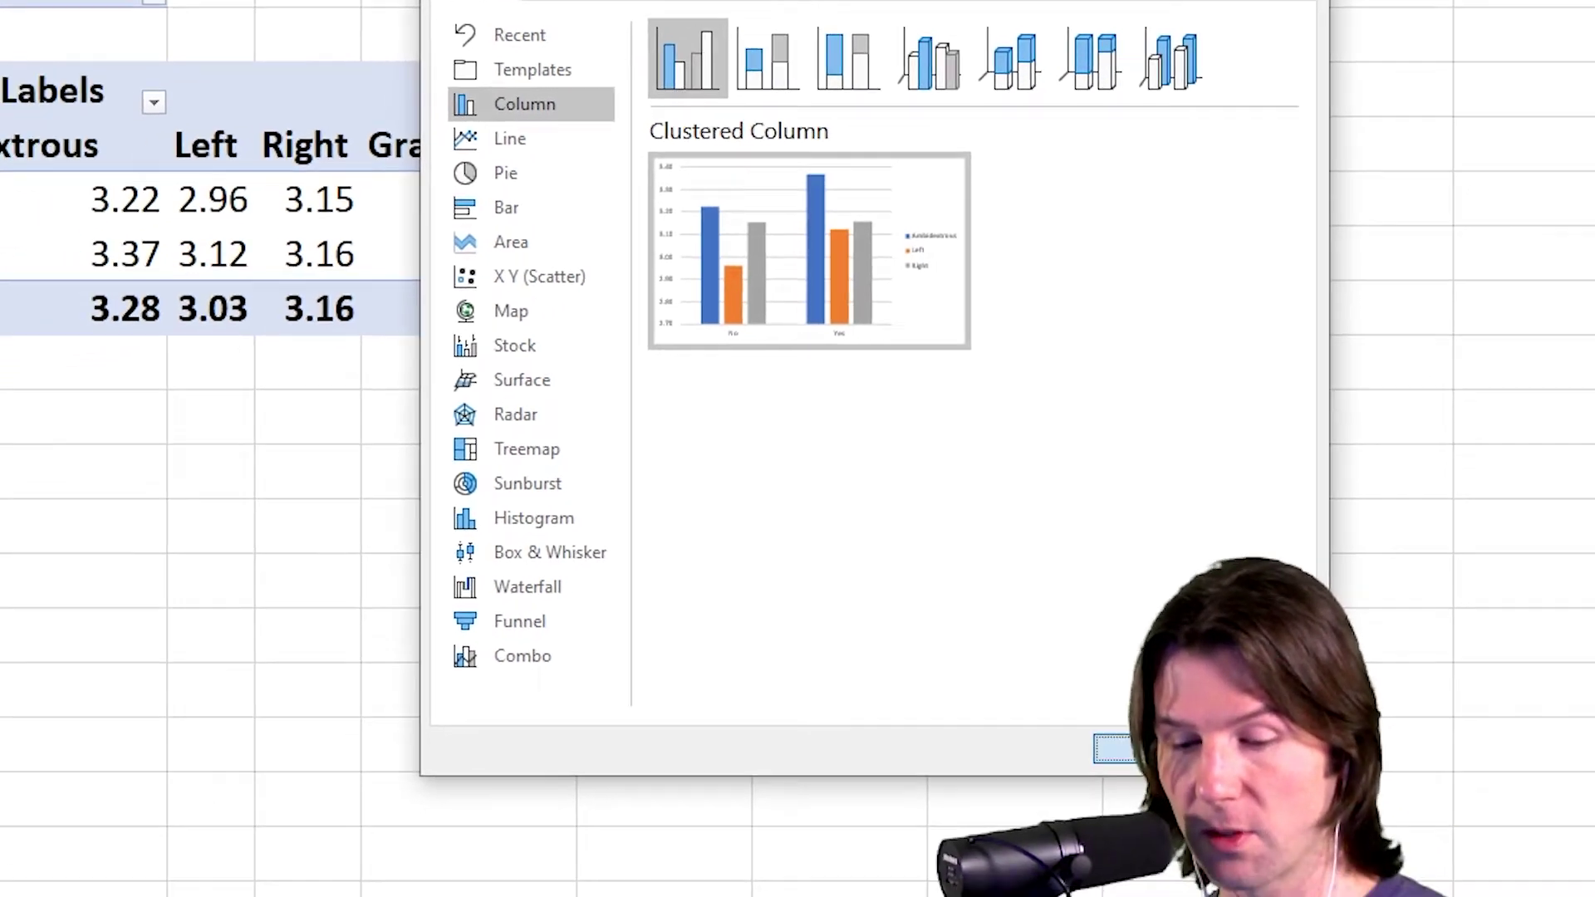
left_click(1080, 855)
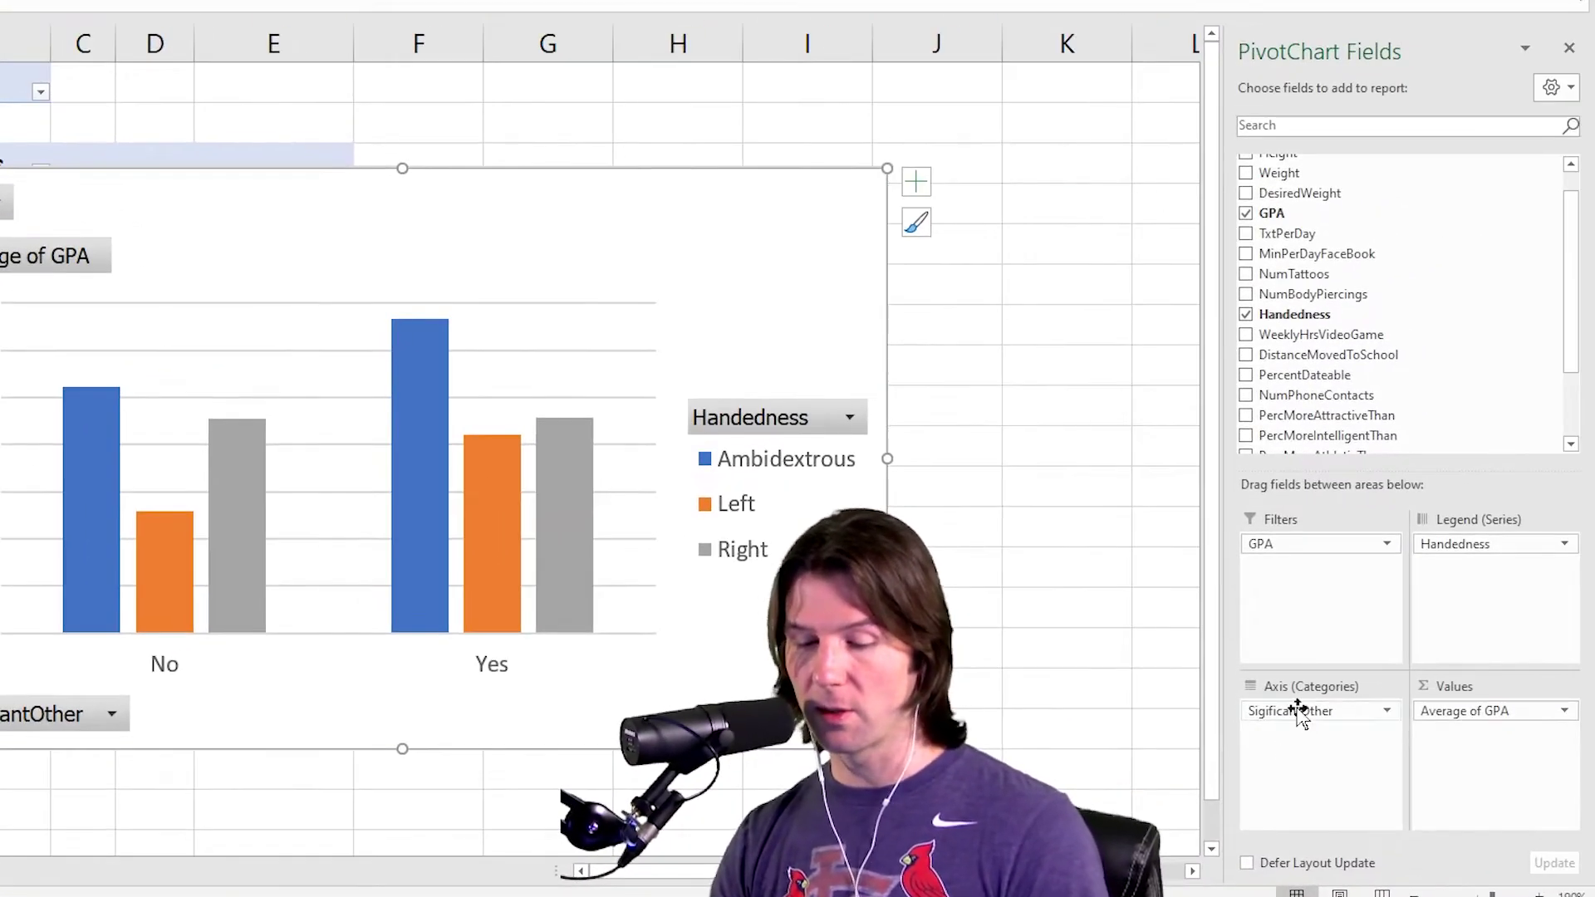
Make SigificantOther the chart legend with Handedness on the axis, and widen the chart.
left_click_drag(1300, 713, 1329, 748)
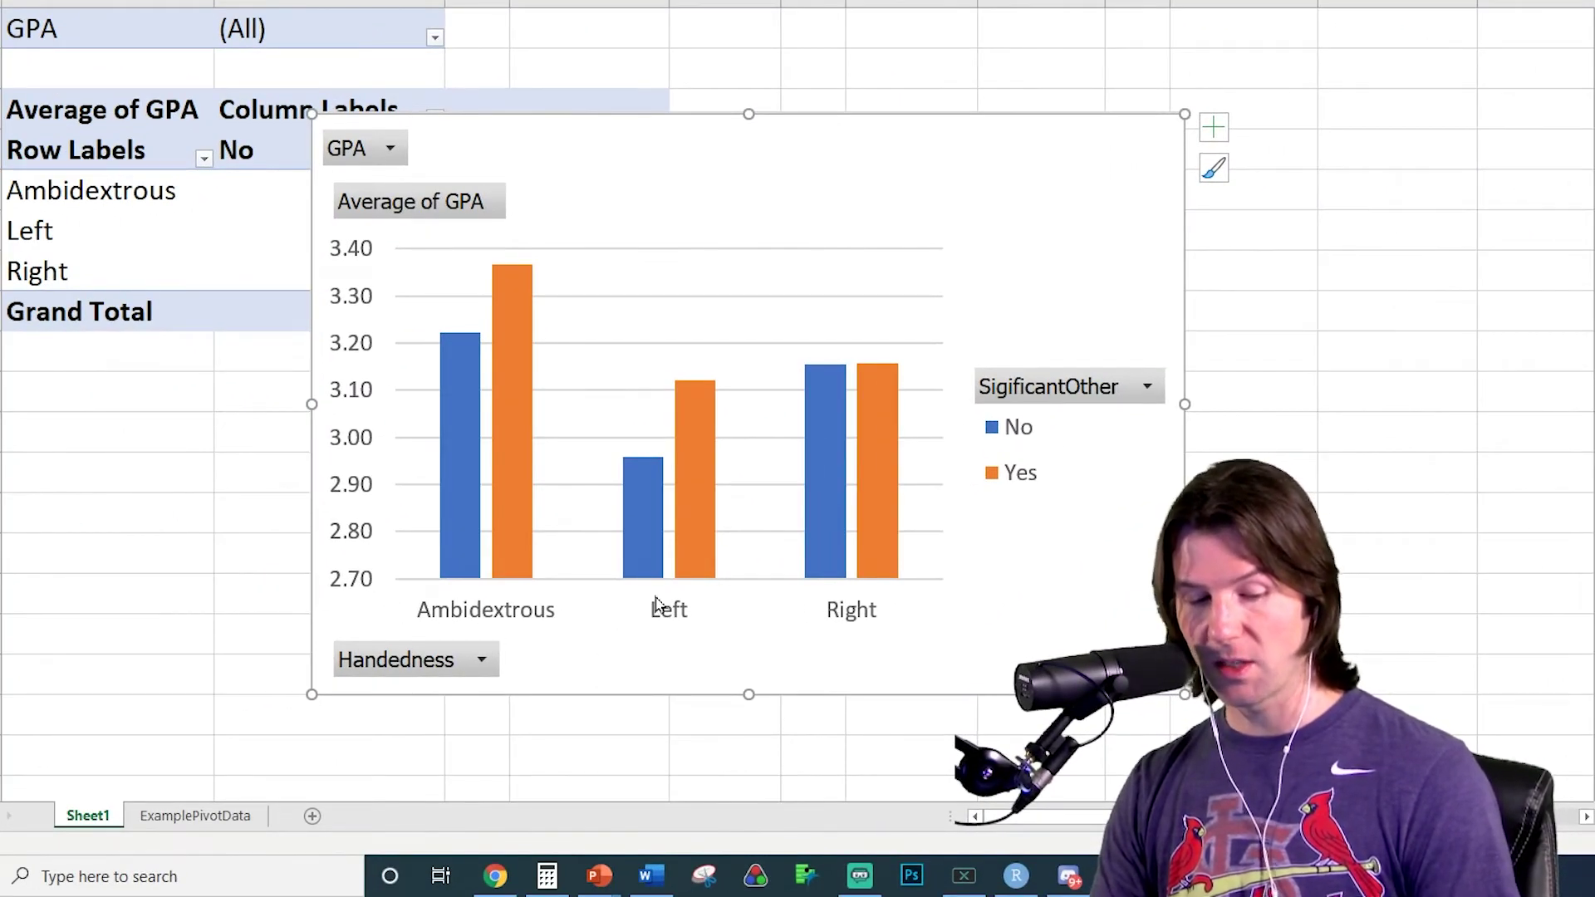
left_click_drag(1188, 693, 1377, 614)
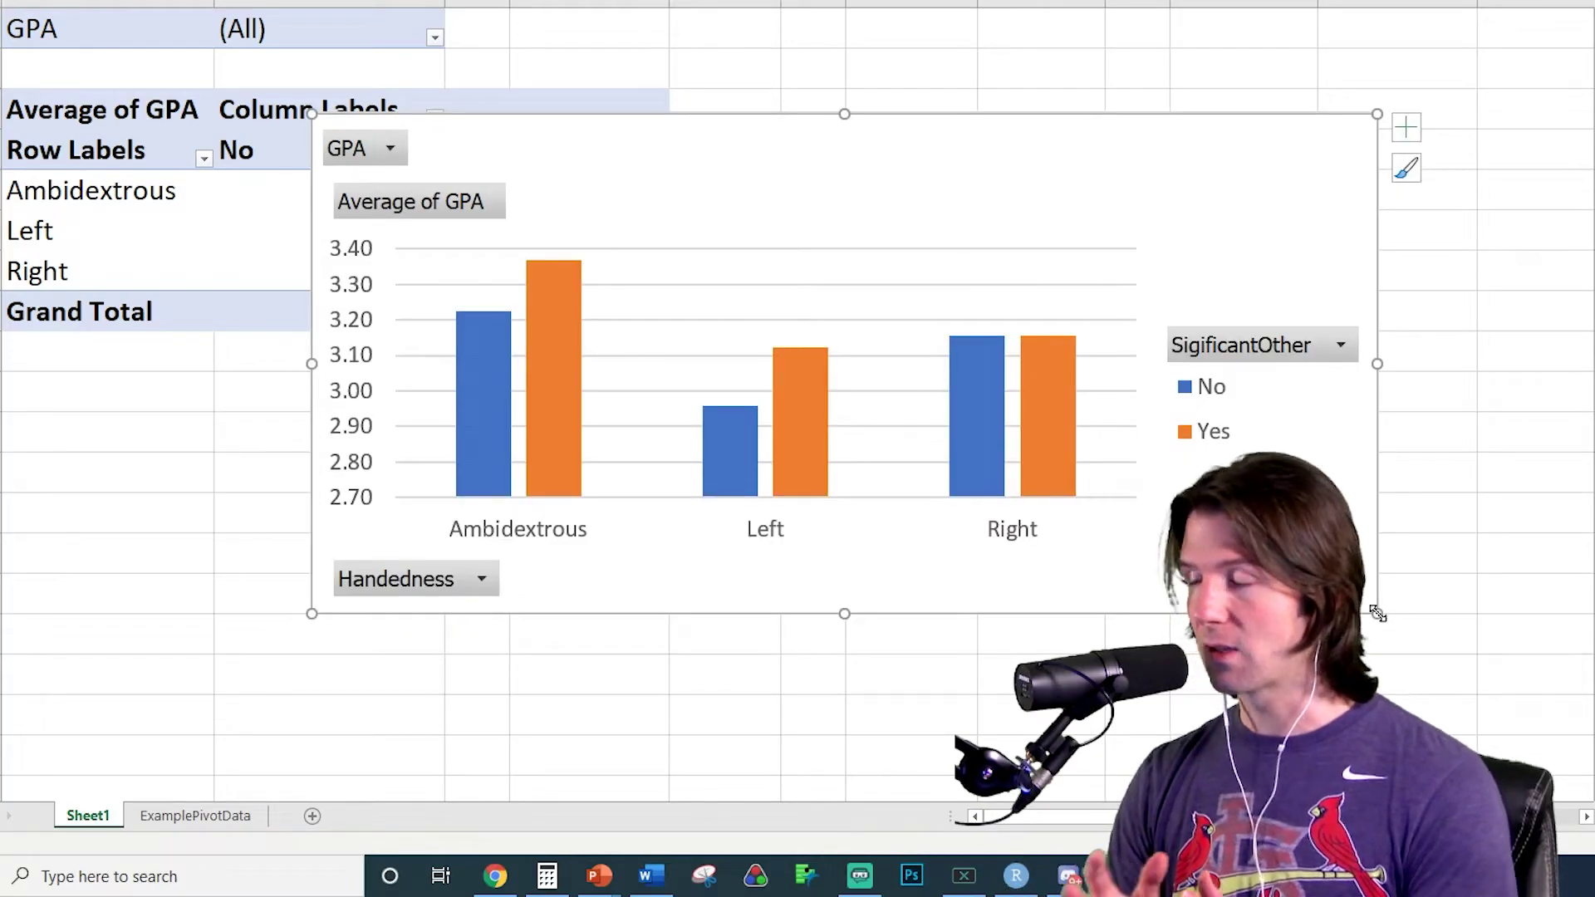
left_click_drag(1239, 206, 1056, 201)
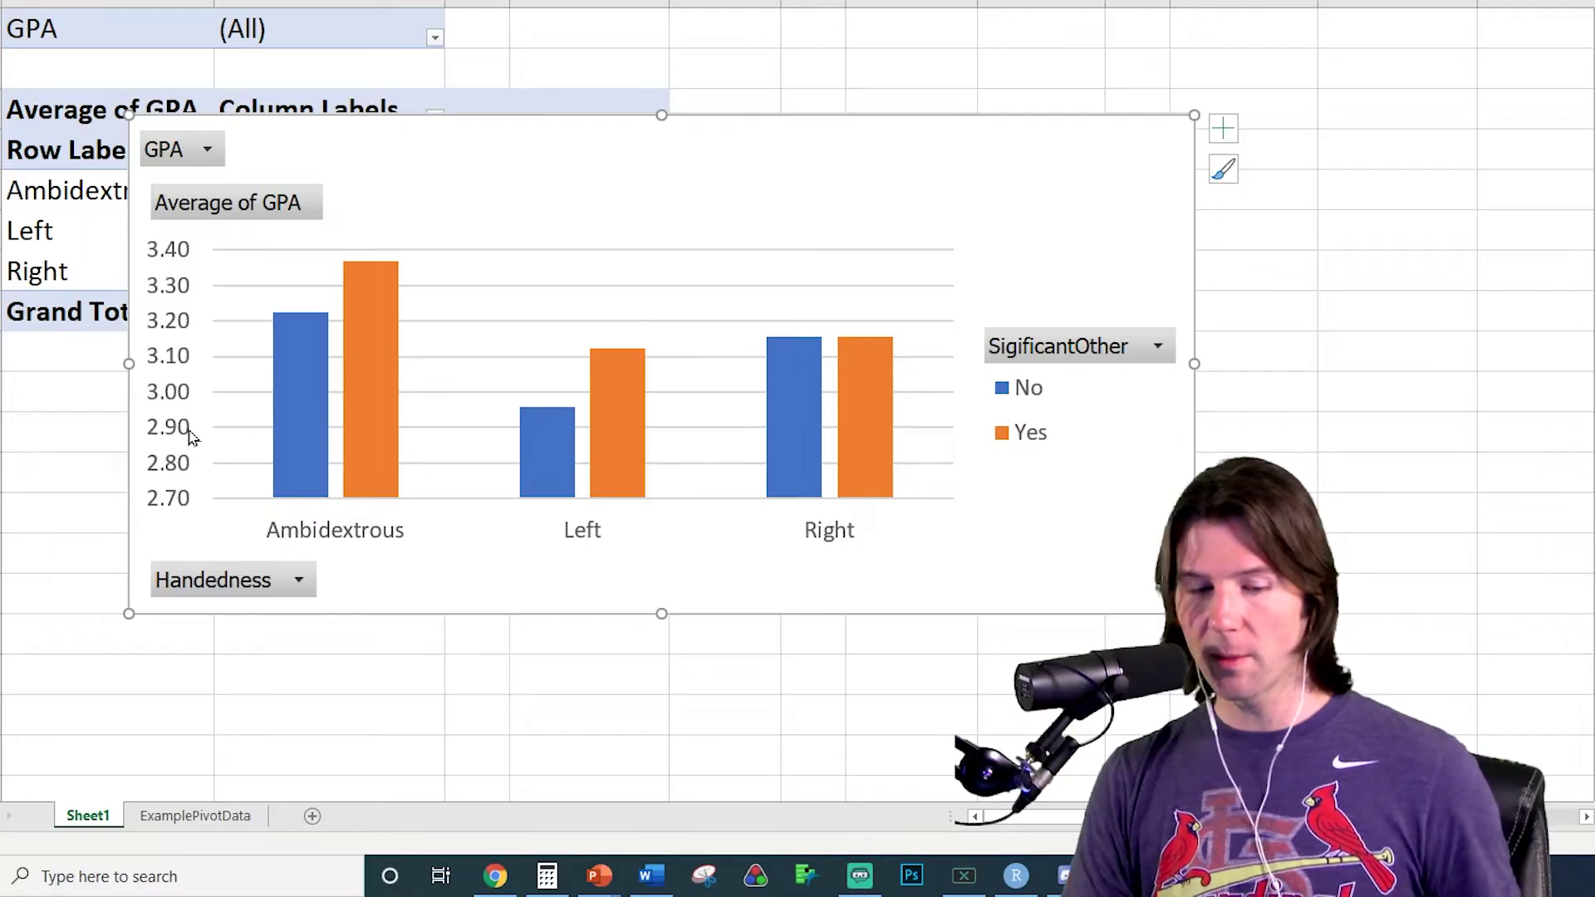
Resize and reposition the pivot chart beside the pivot table.
scroll(324, 452, "down", 3)
scroll(336, 459, "down", 1)
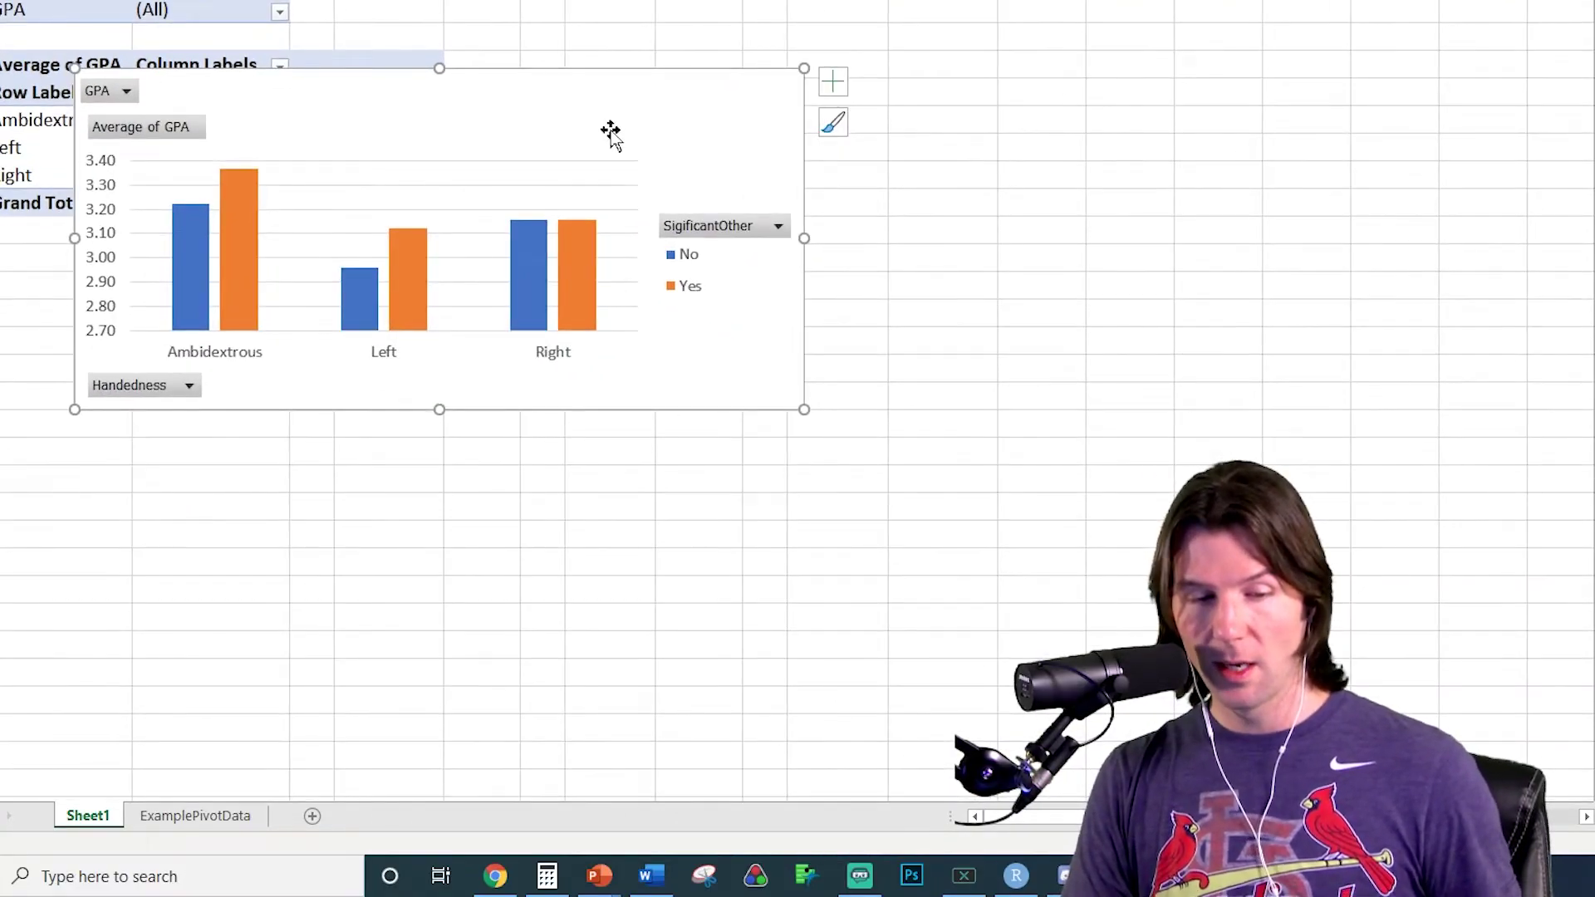
left_click_drag(612, 132, 1258, 146)
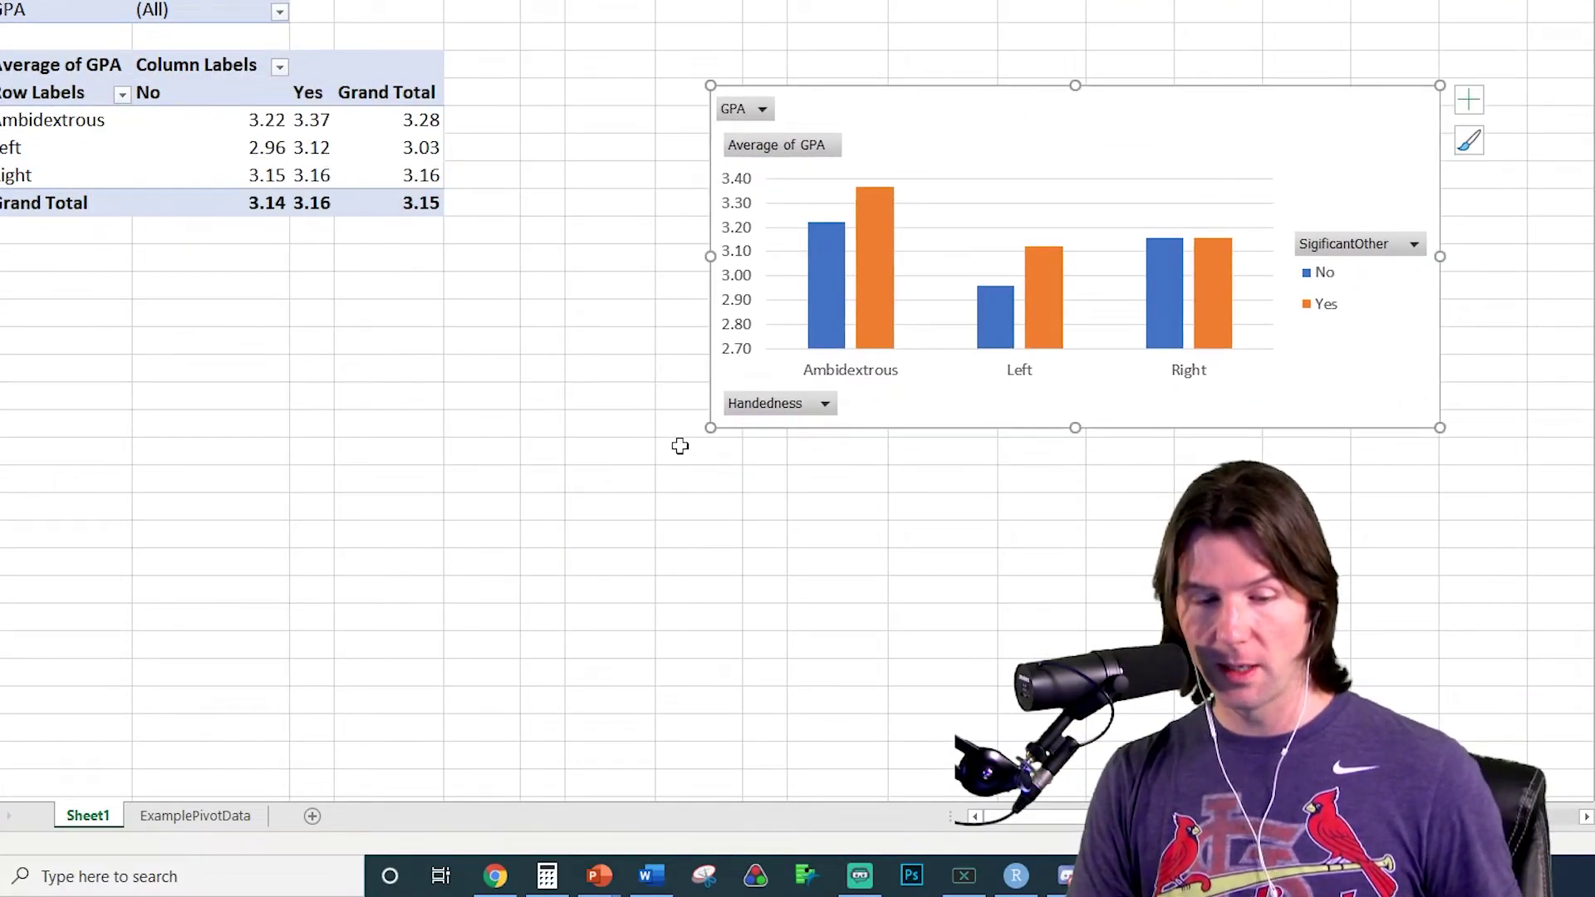
left_click_drag(712, 428, 545, 496)
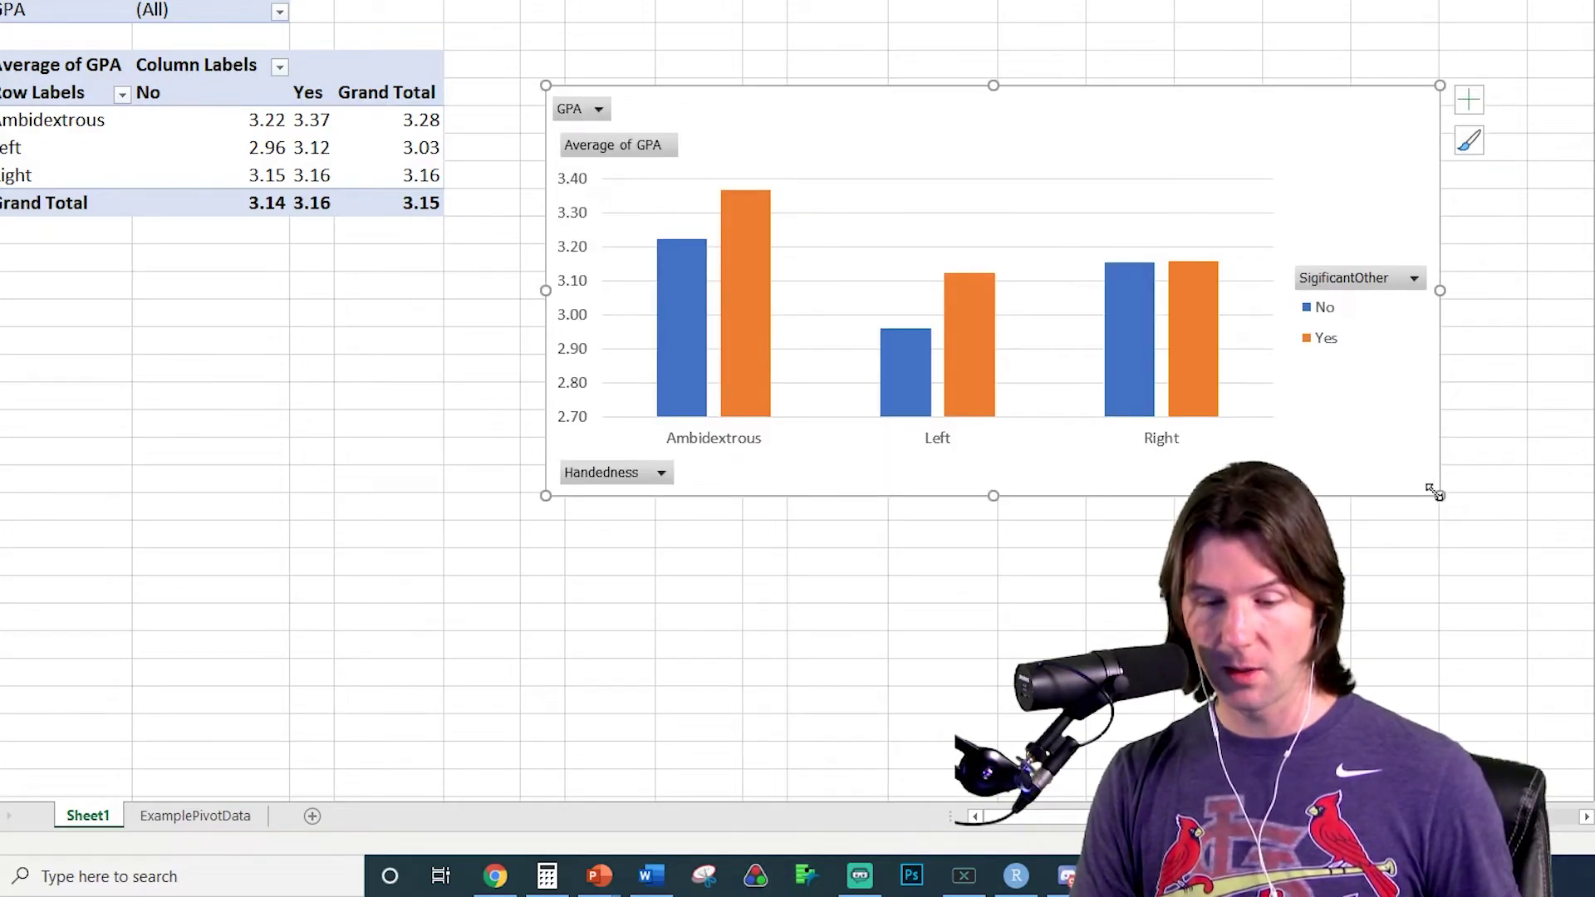
left_click_drag(1431, 495, 1278, 515)
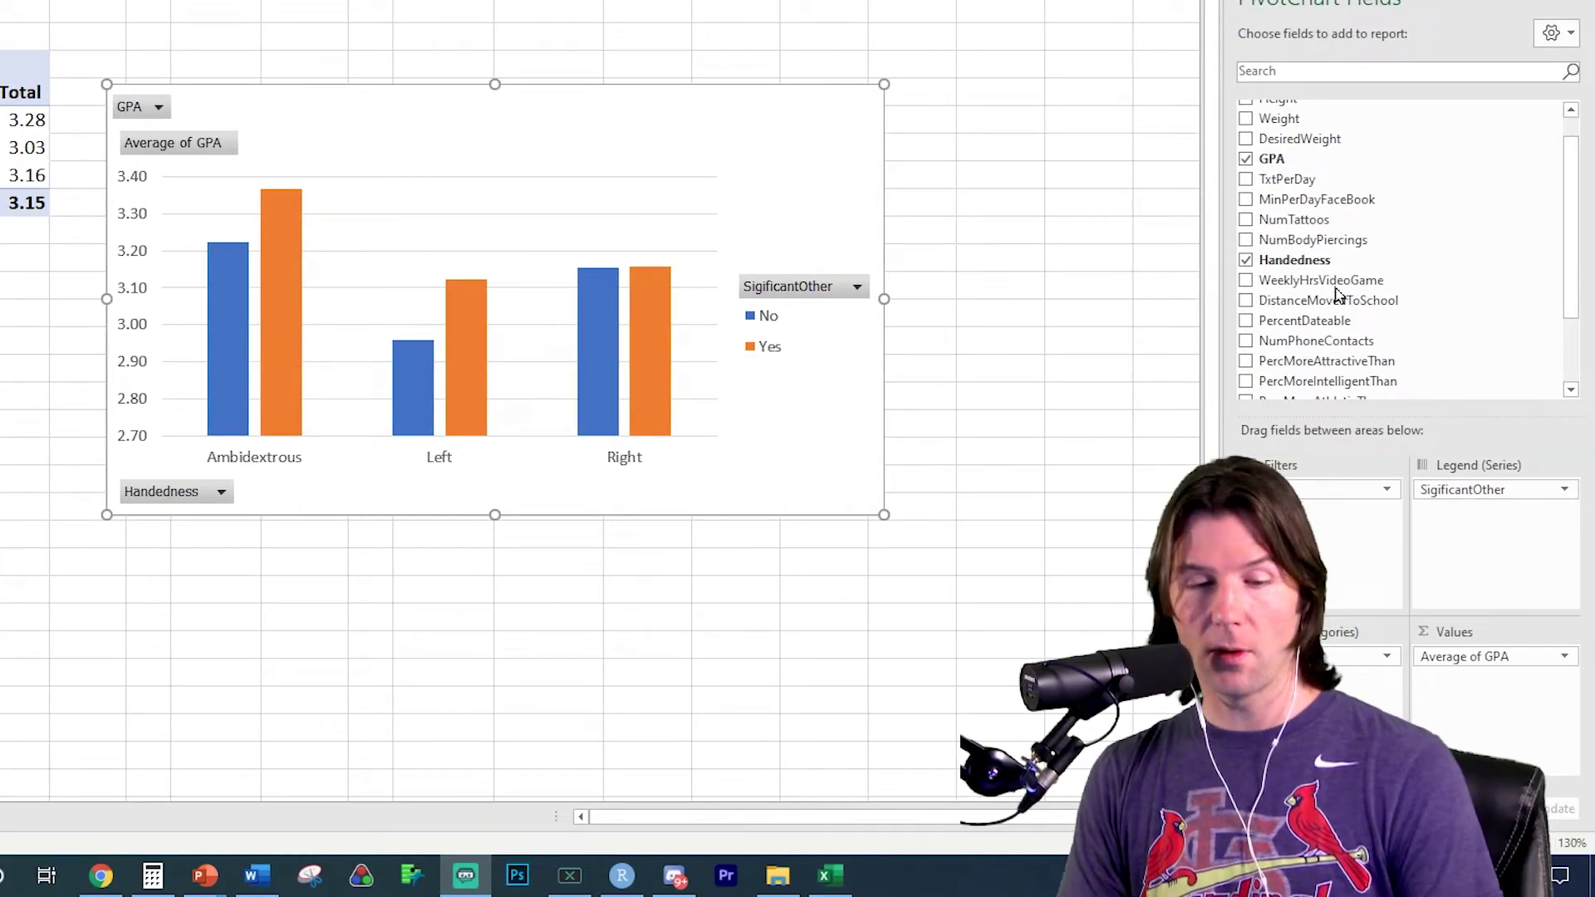
key("alt+Tab")
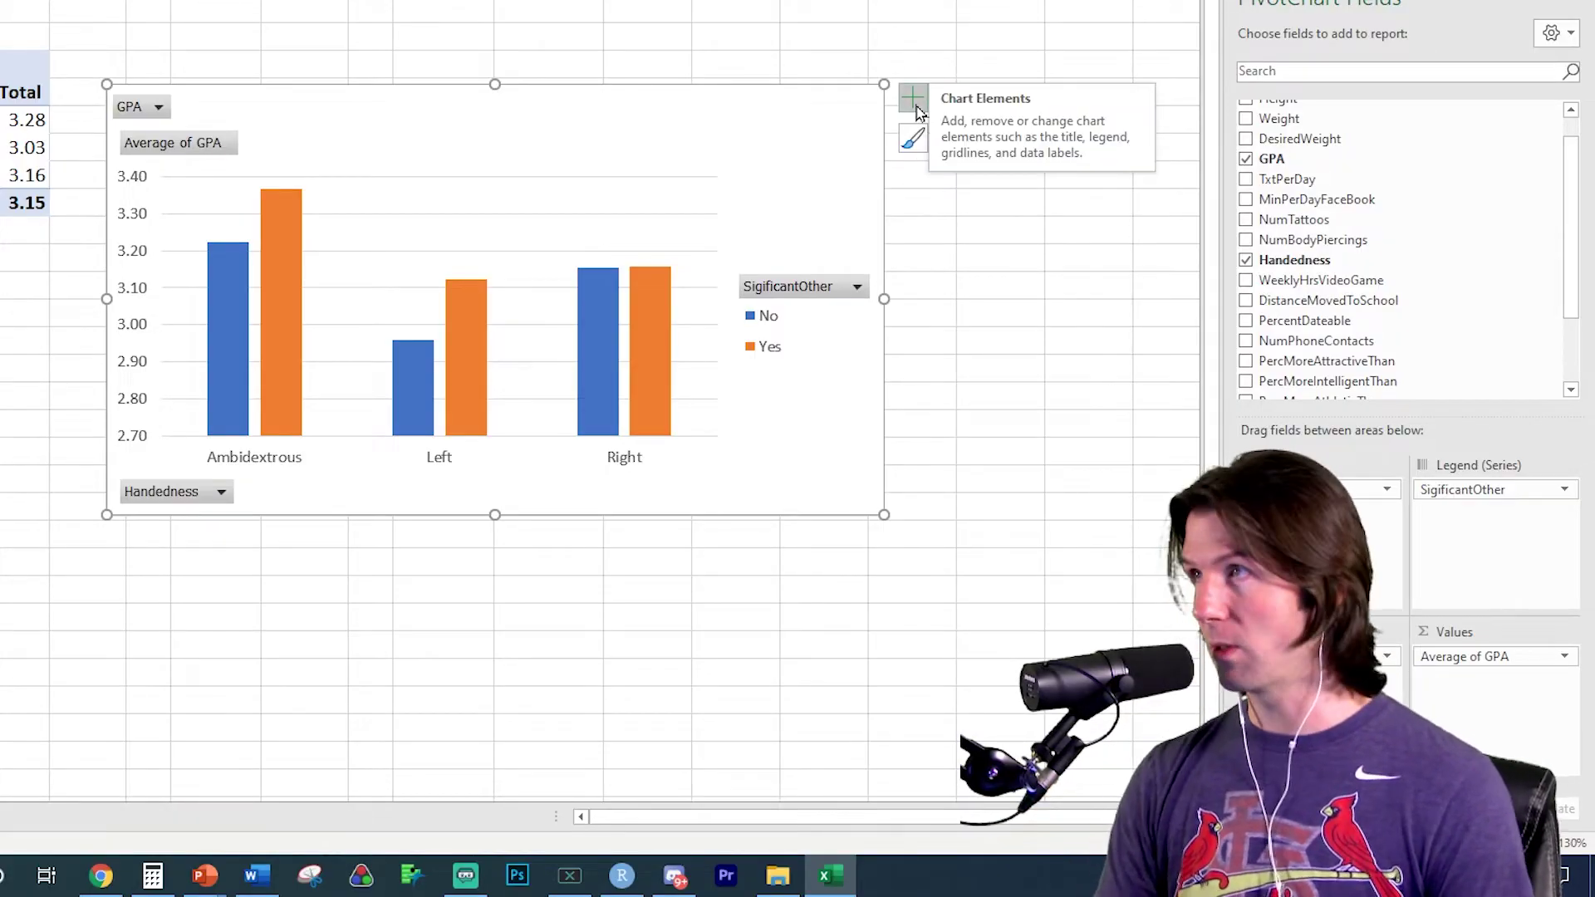
Add horizontal and vertical axis titles and a chart title placeholder to the pivot chart.
left_click(917, 108)
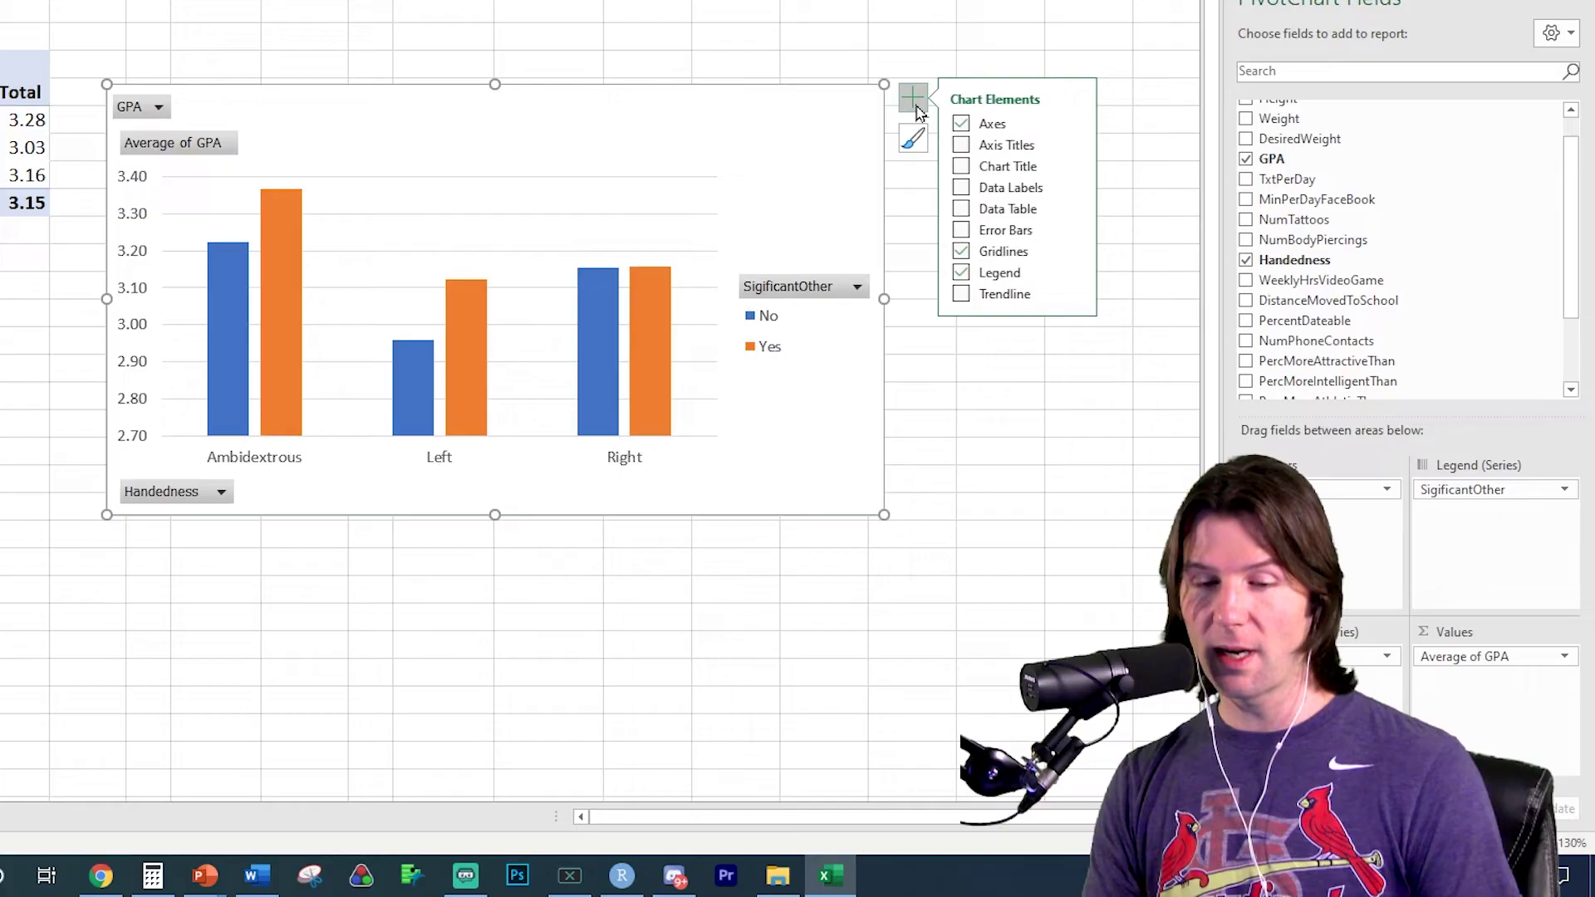
left_click(1078, 146)
left_click(1120, 147)
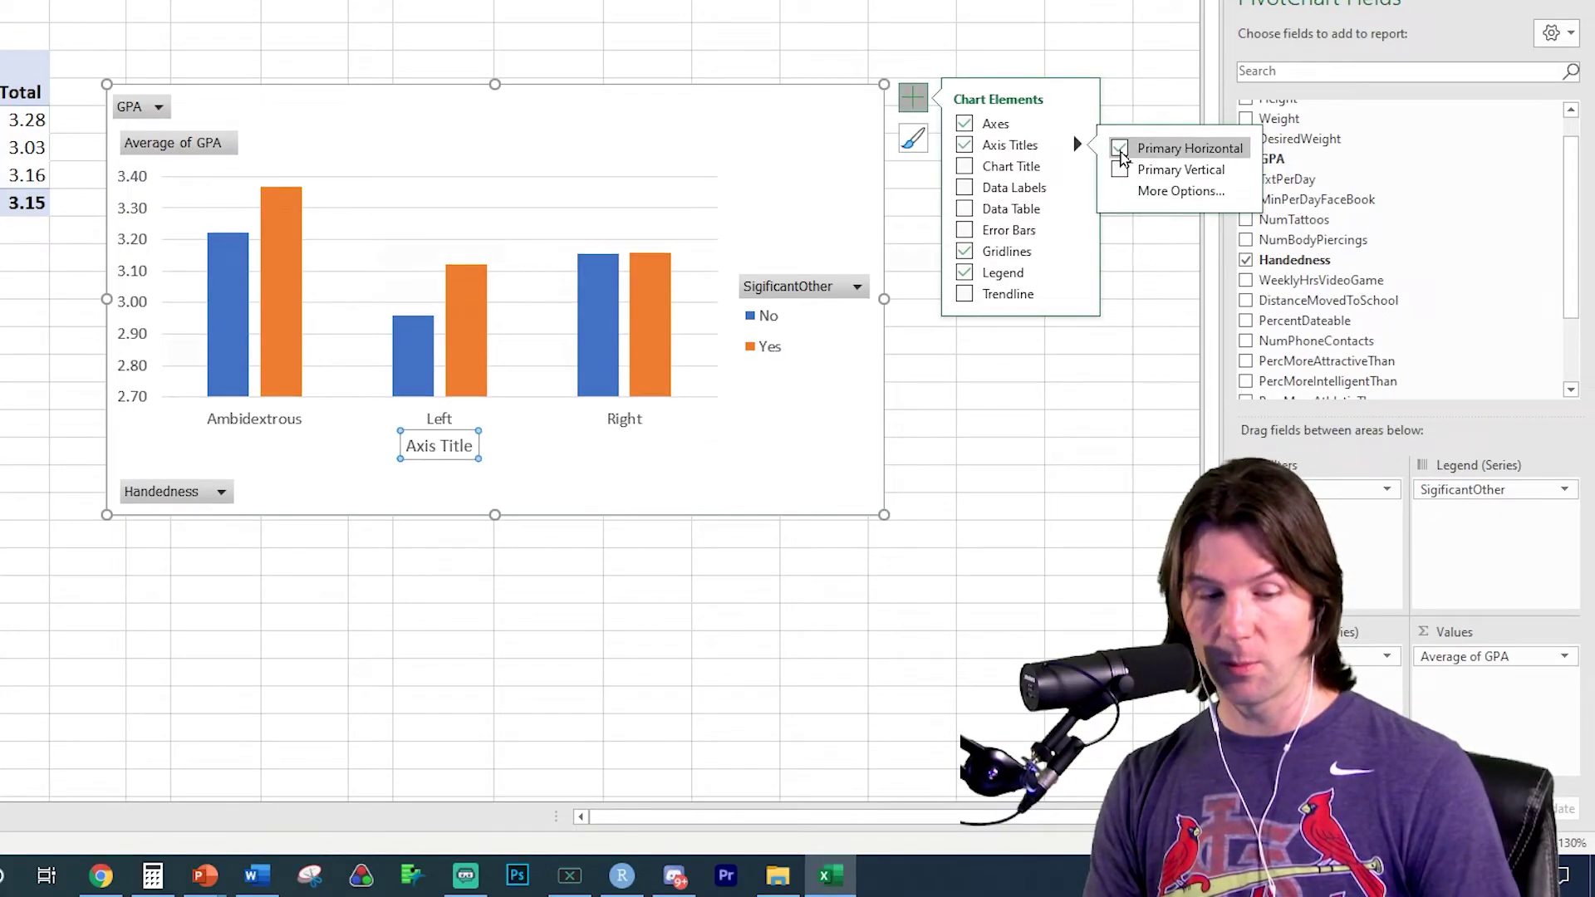
left_click(1123, 173)
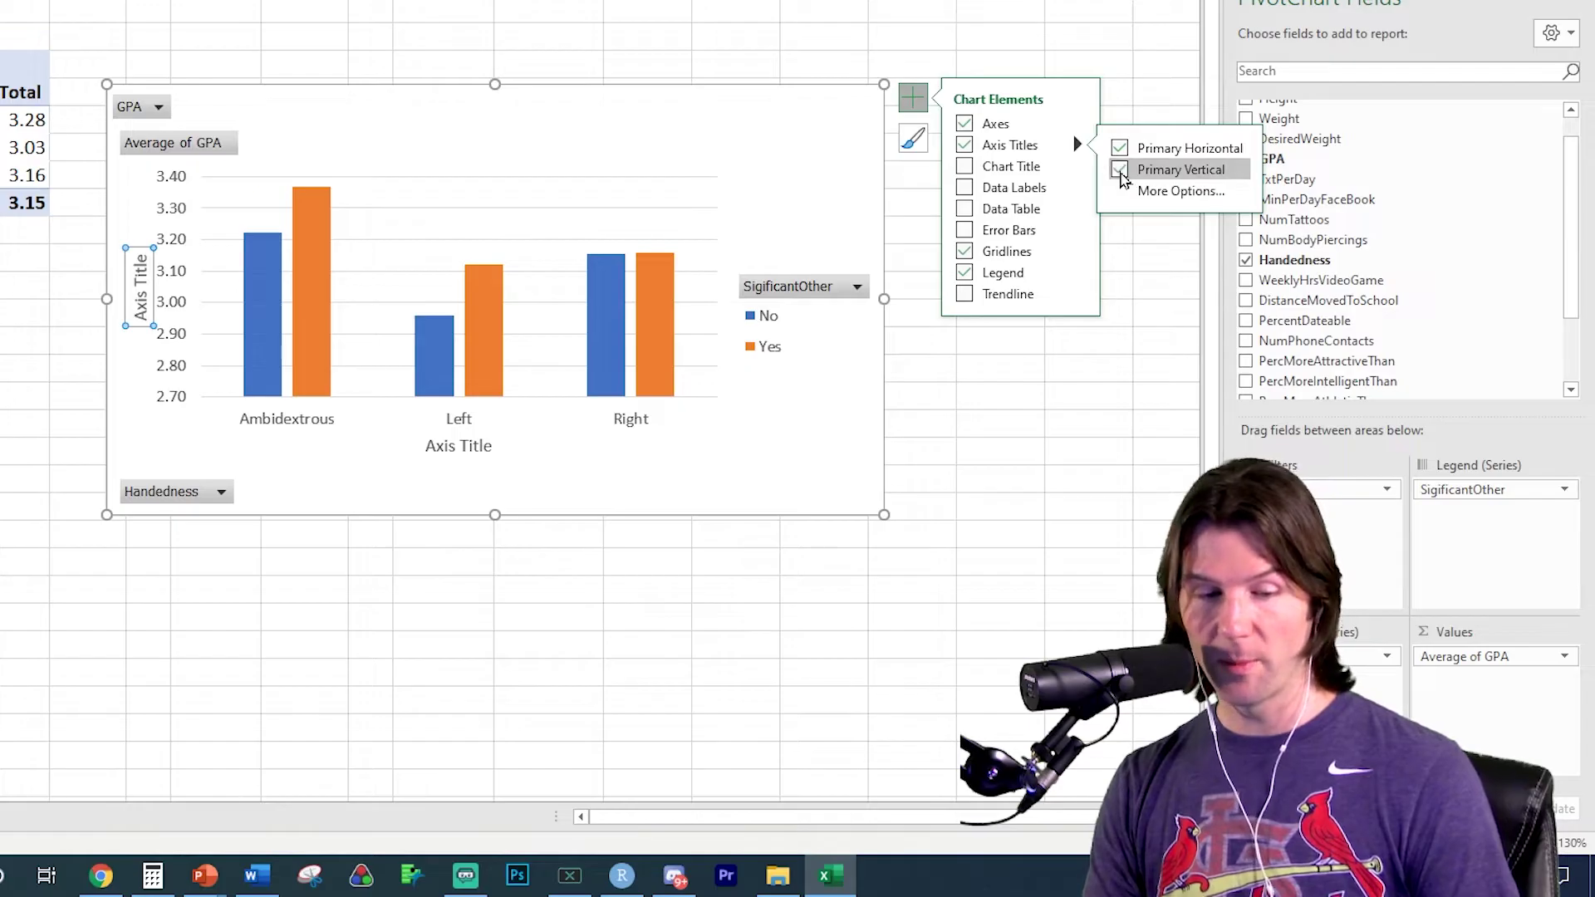
left_click(966, 170)
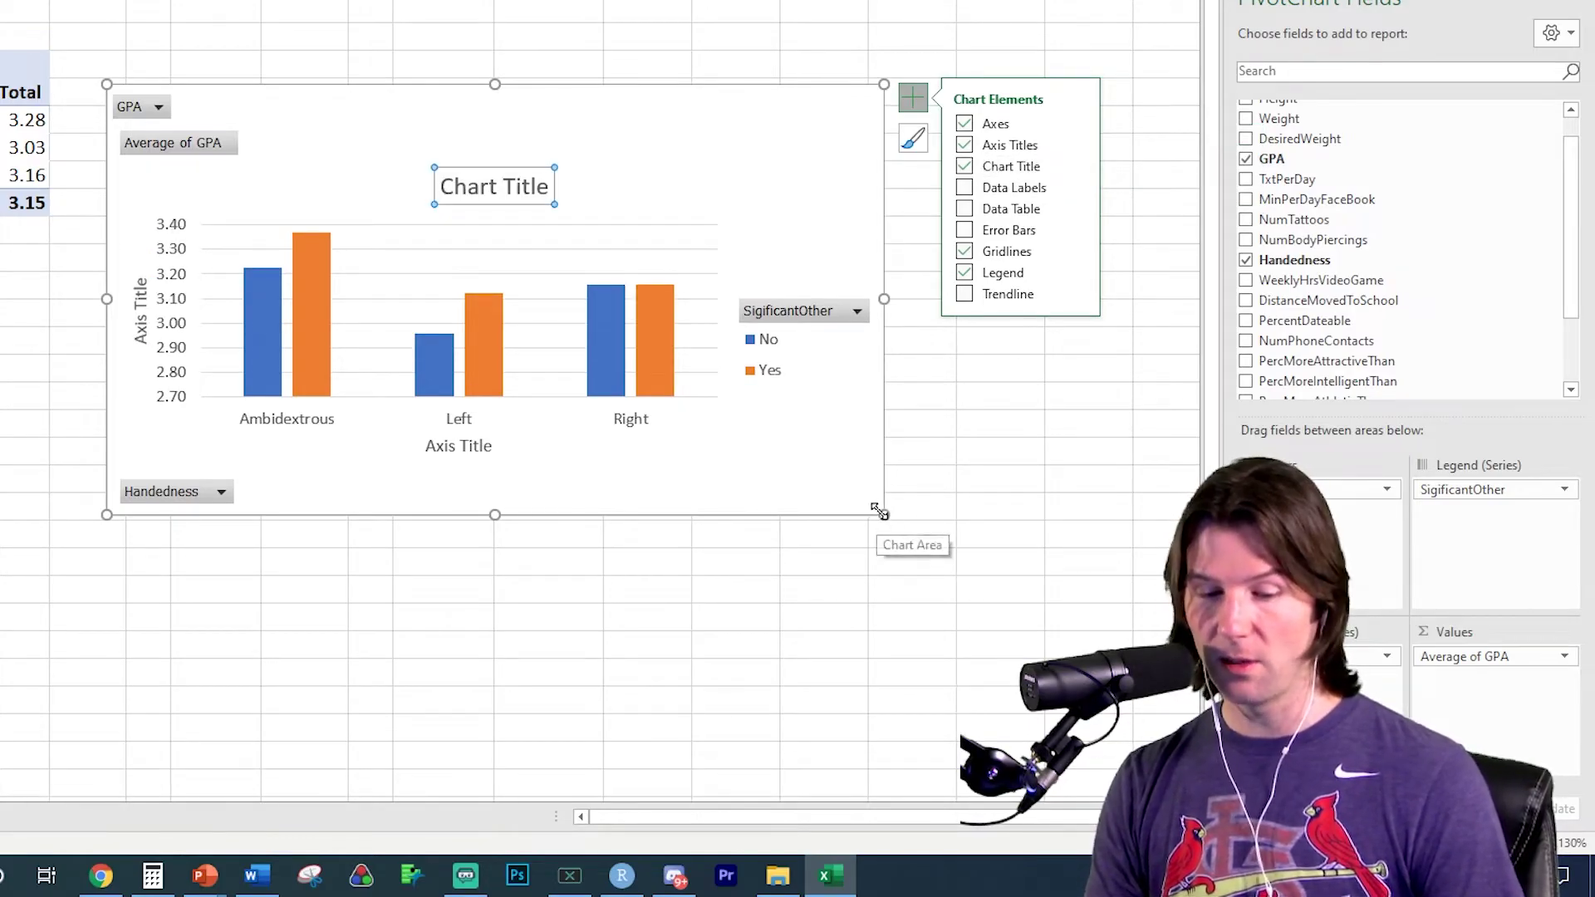
Add a data table of values beneath the chart and enlarge the chart slightly.
left_click_drag(884, 515, 944, 557)
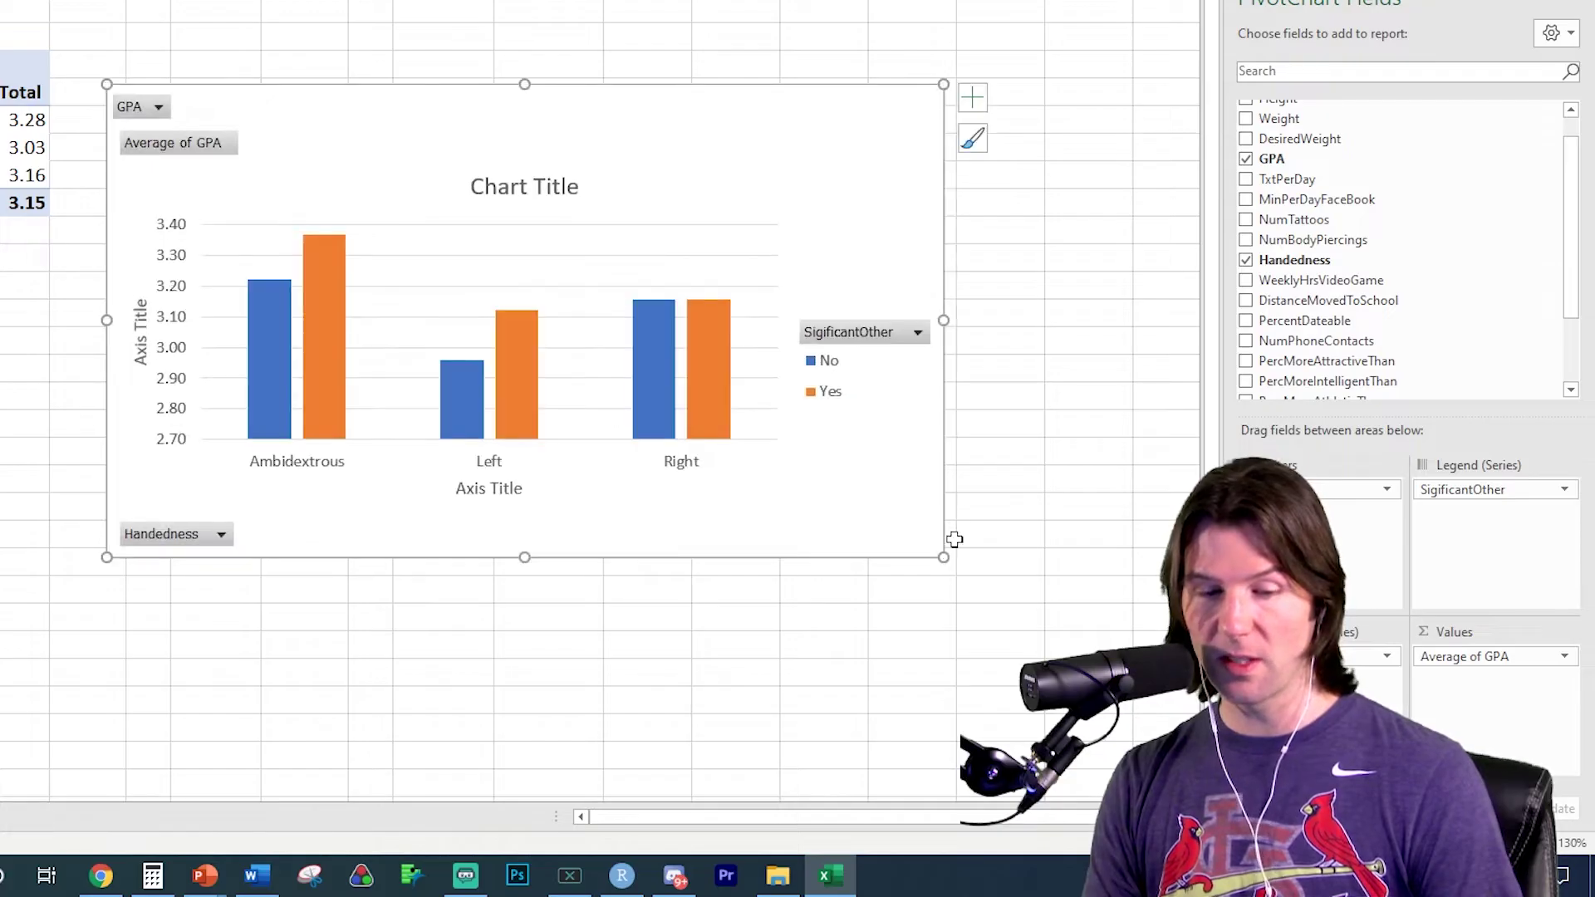
left_click(974, 98)
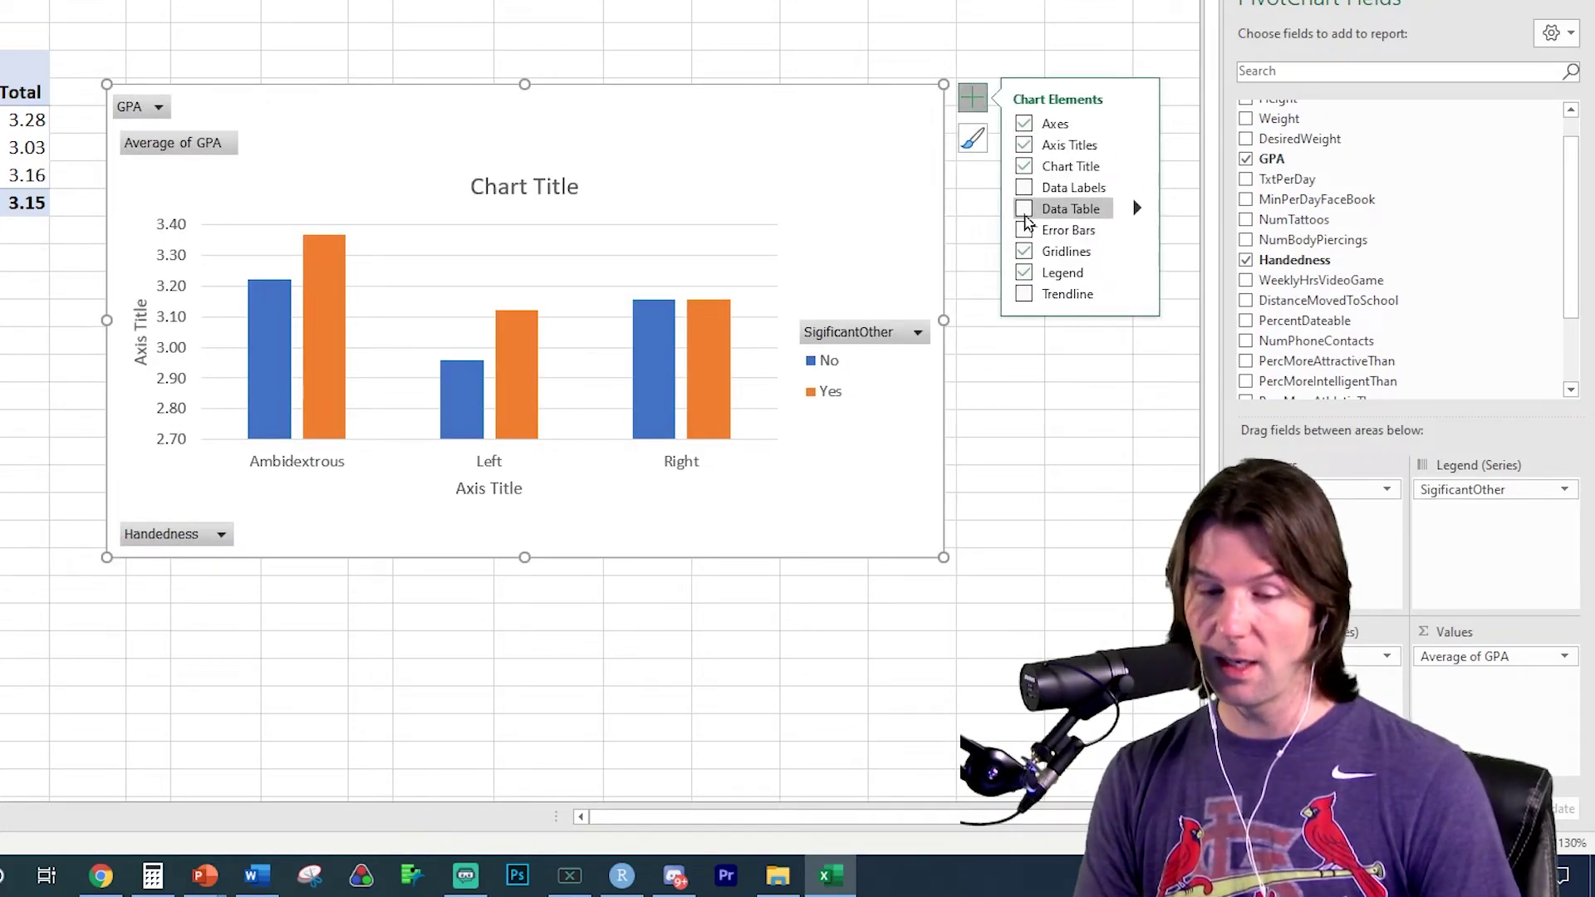
left_click(1025, 211)
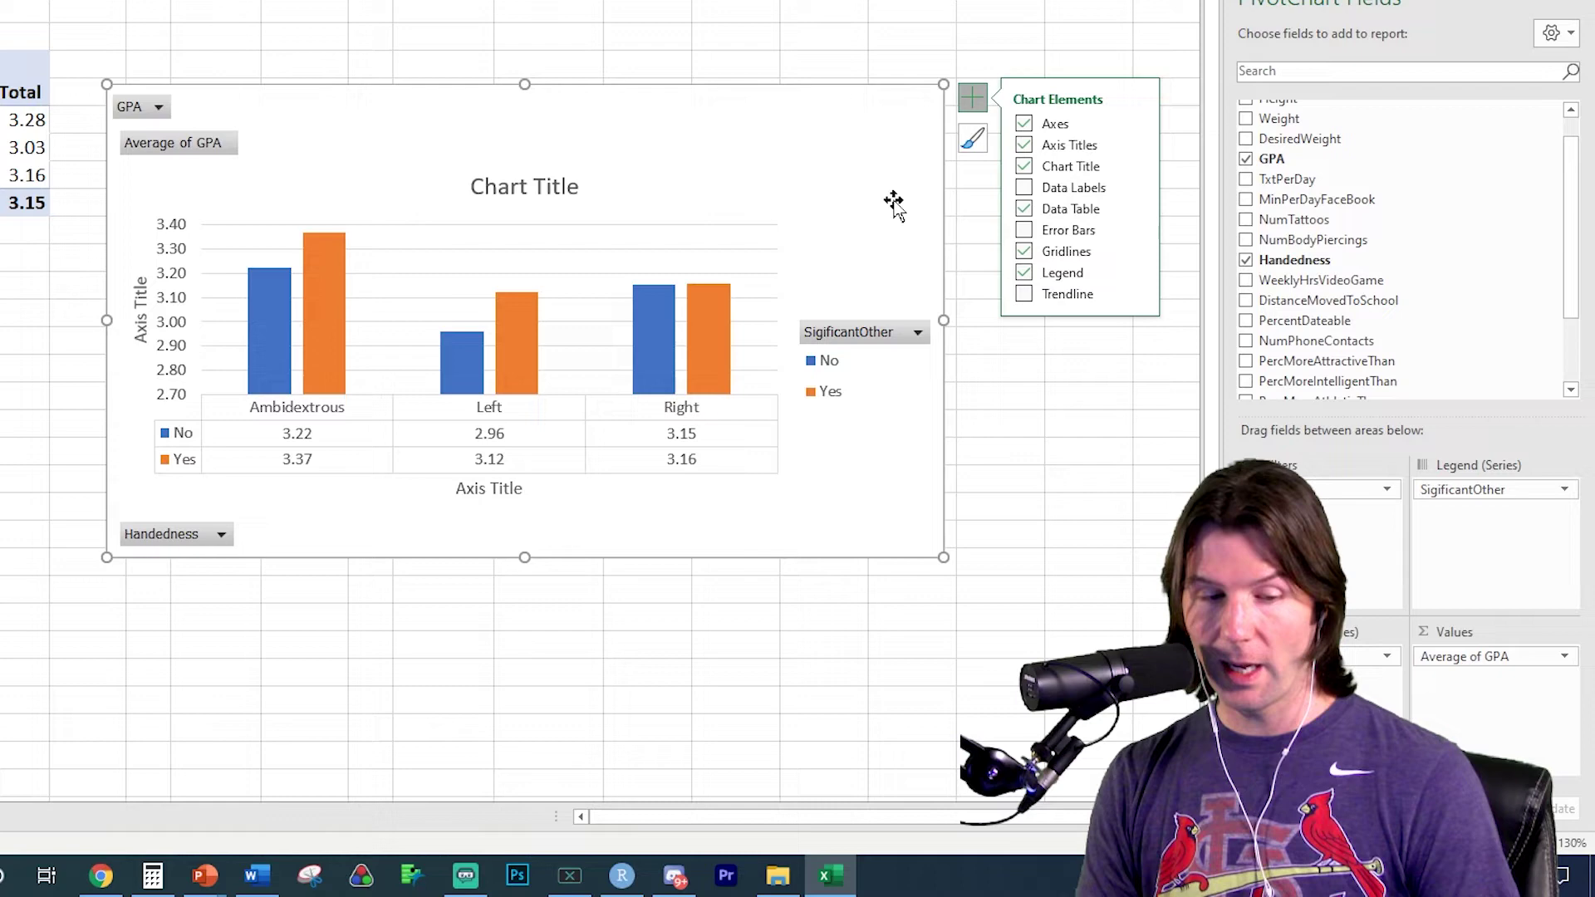
left_click_drag(945, 82, 960, 68)
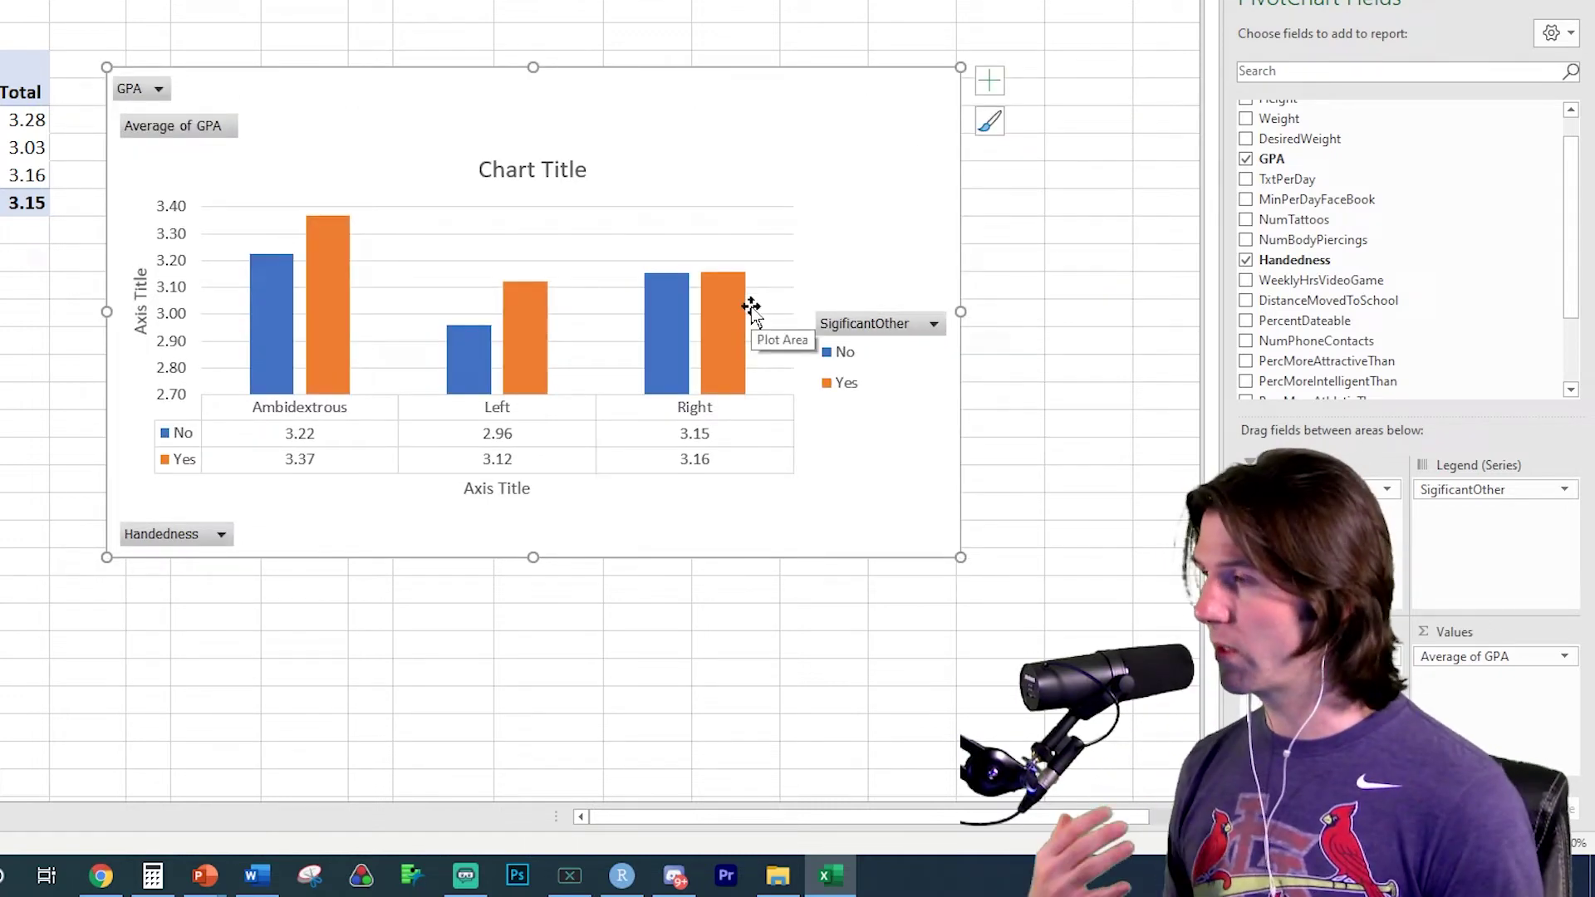
Title the chart 'Average HS GPA by Handedness and Significant Other' with a second 'Prepared by' line naming the author.
left_click(538, 164)
double_click(538, 163)
triple_click(545, 171)
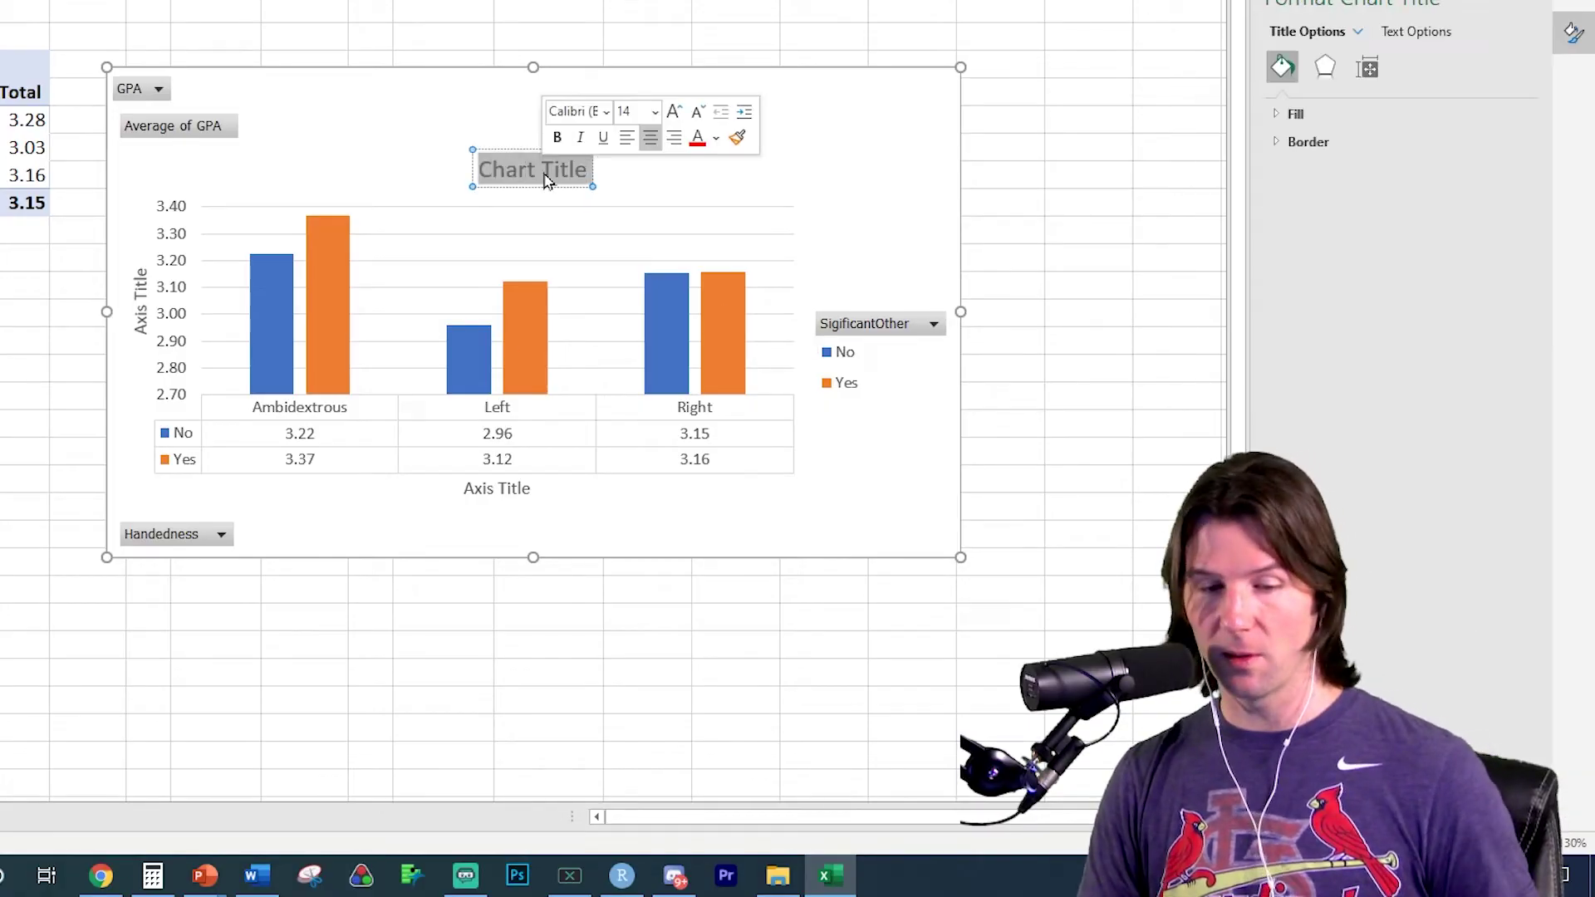
type("Prepared")
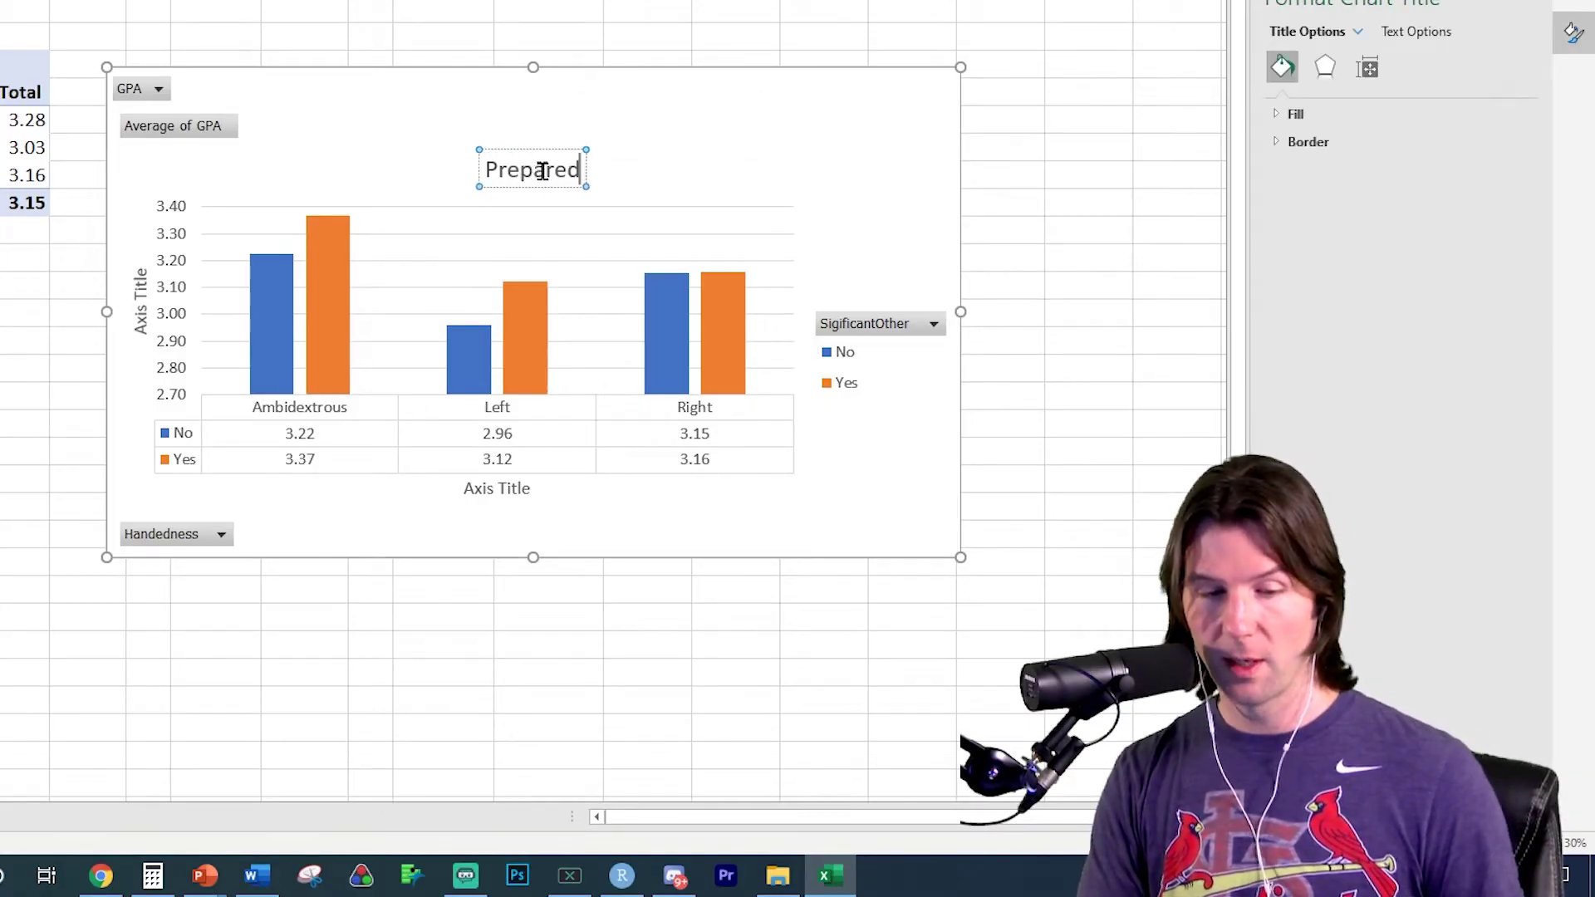
type(" by Br")
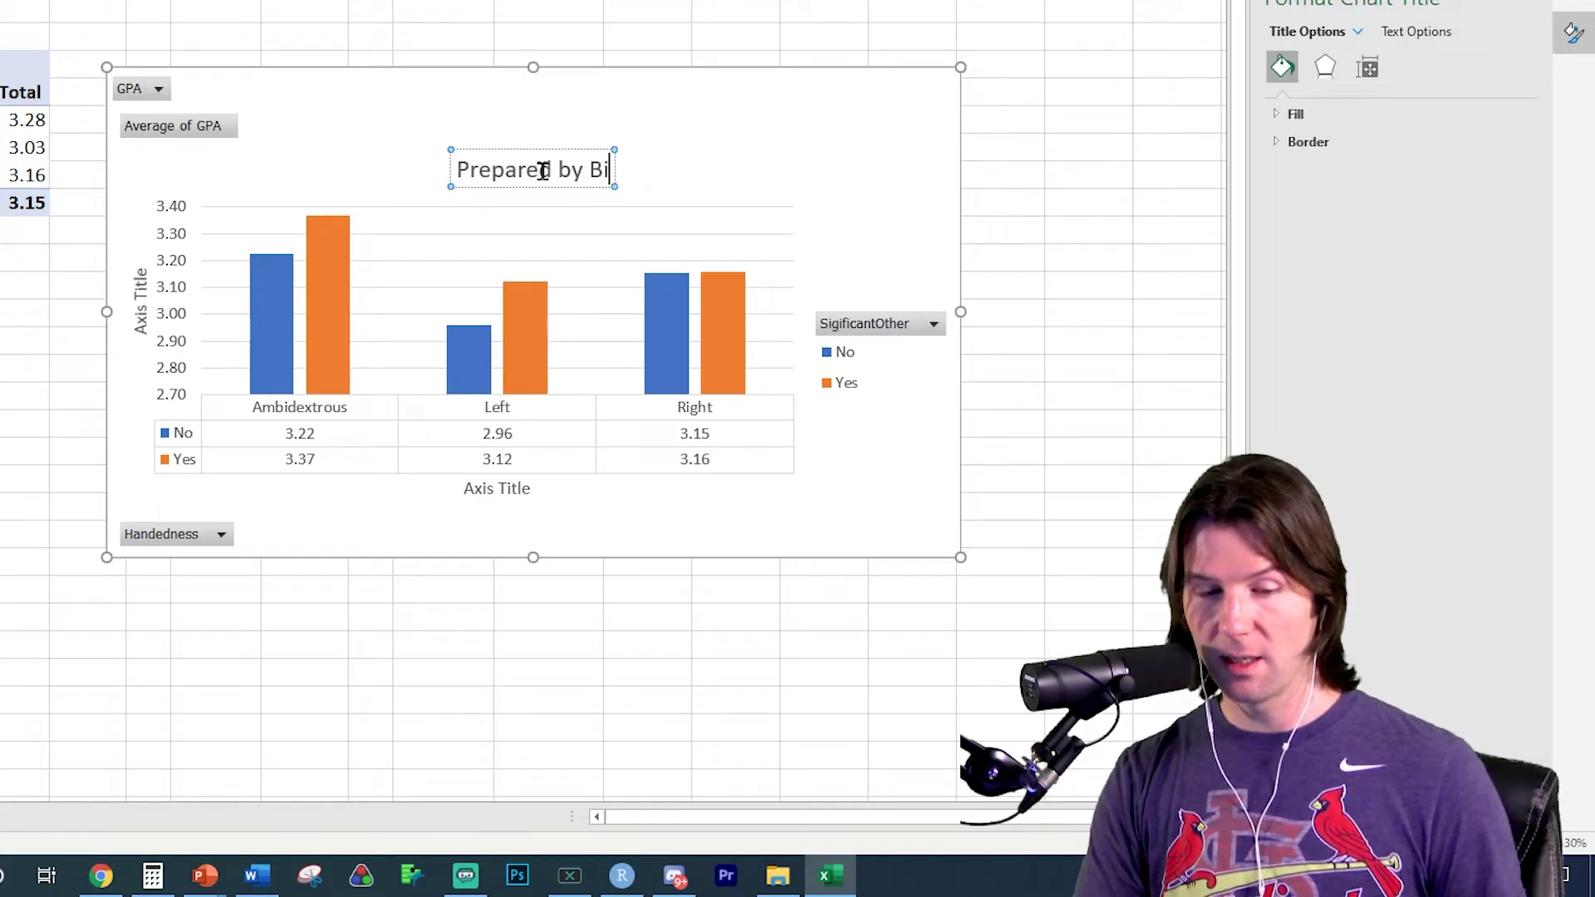
type("ian Stevens")
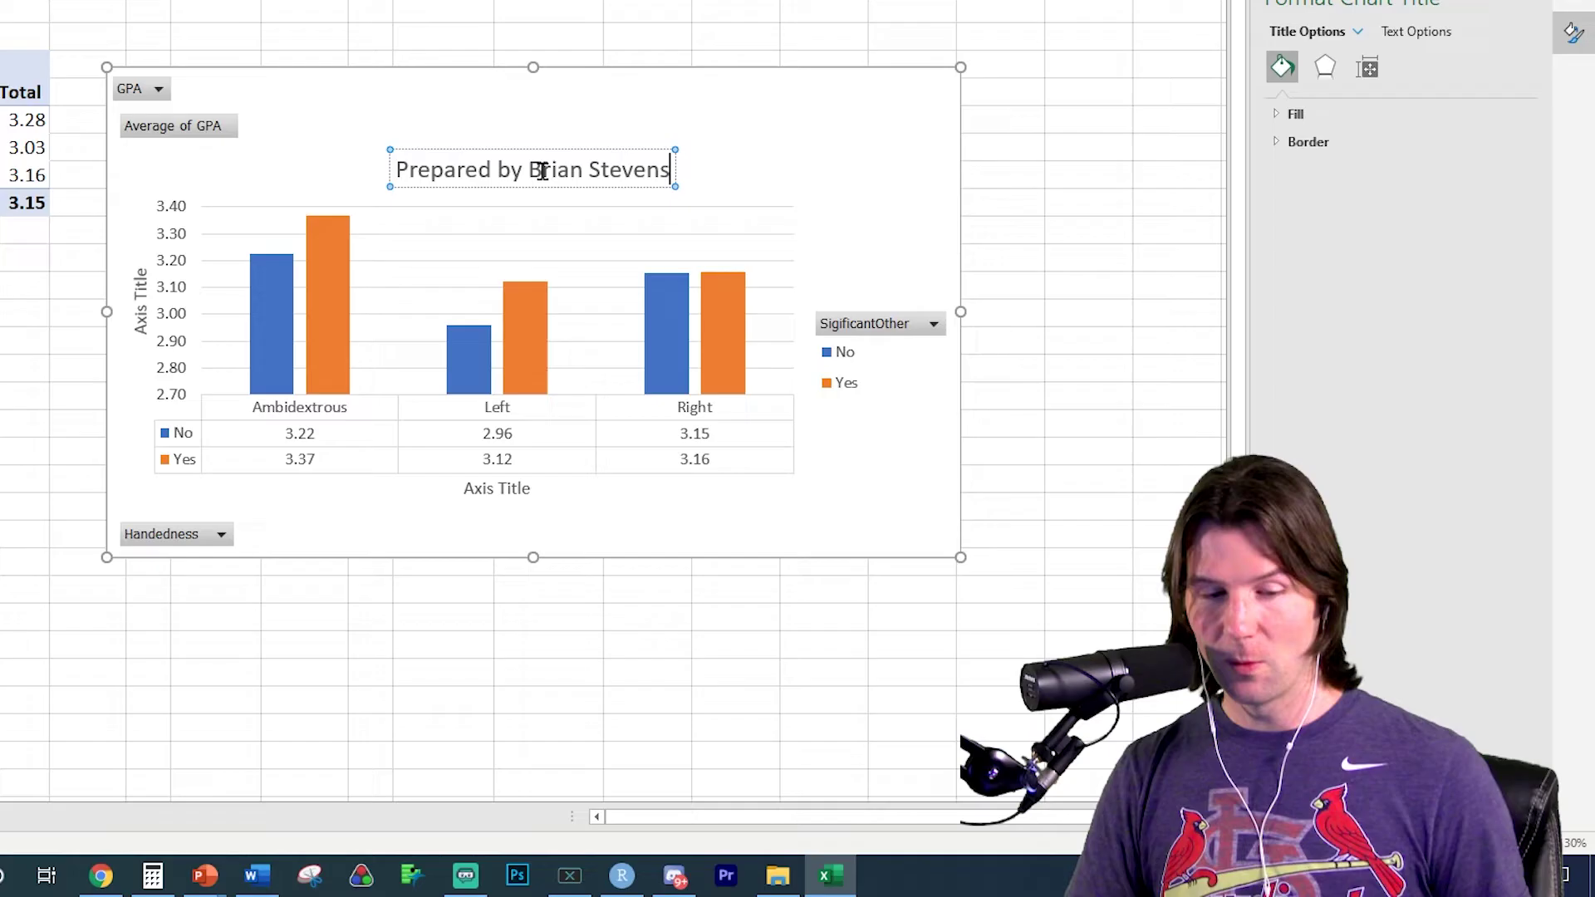
left_click(396, 170)
key("Return")
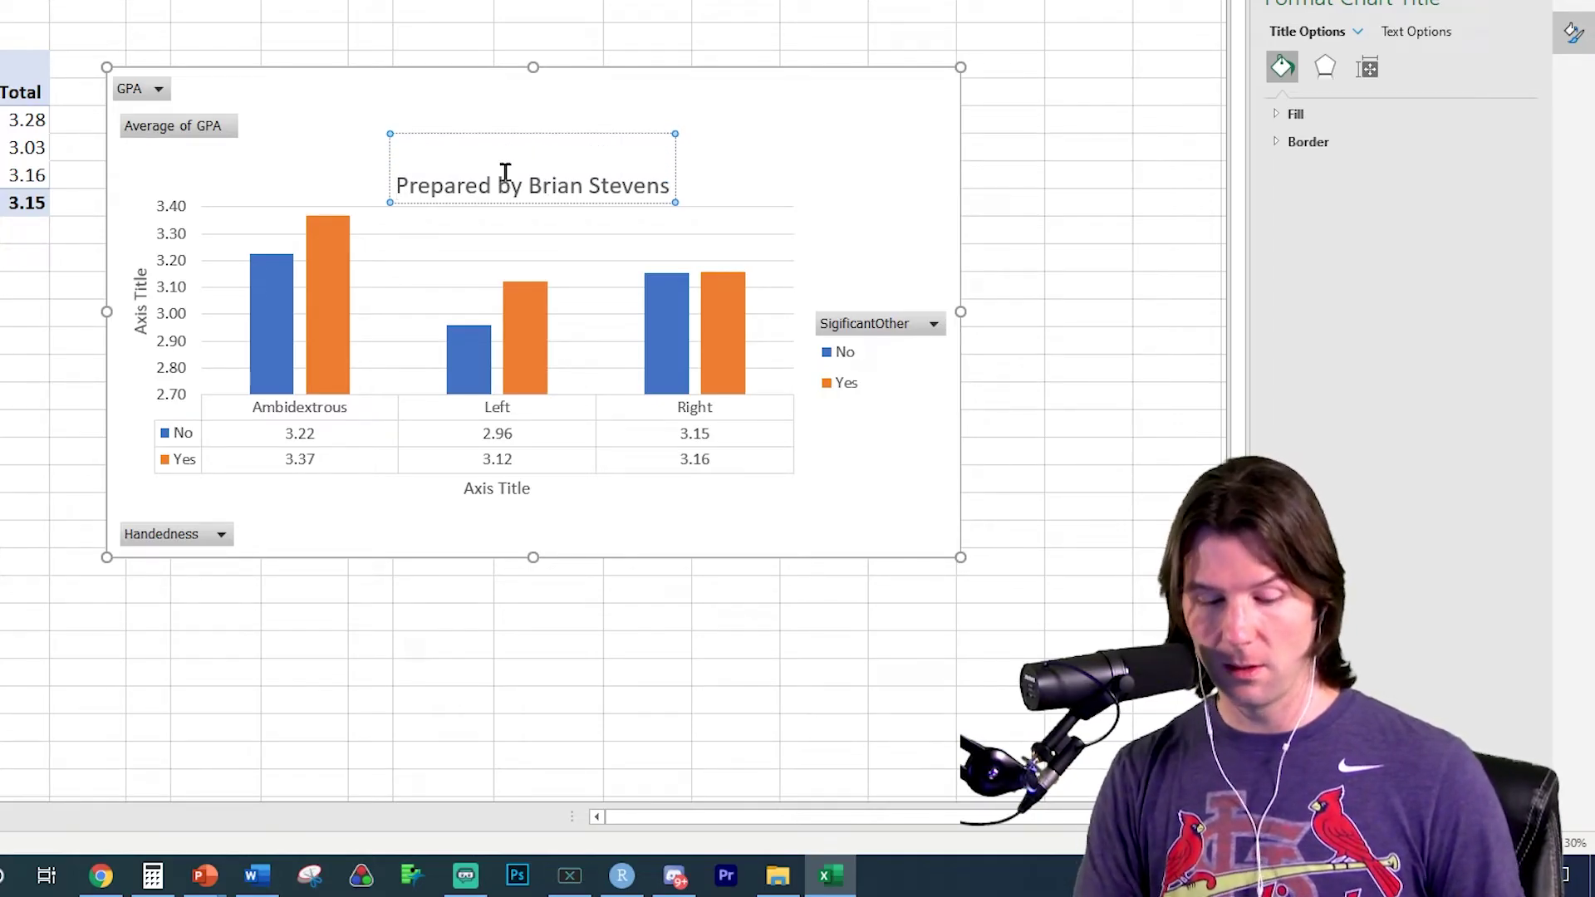
type("Average HS GPA")
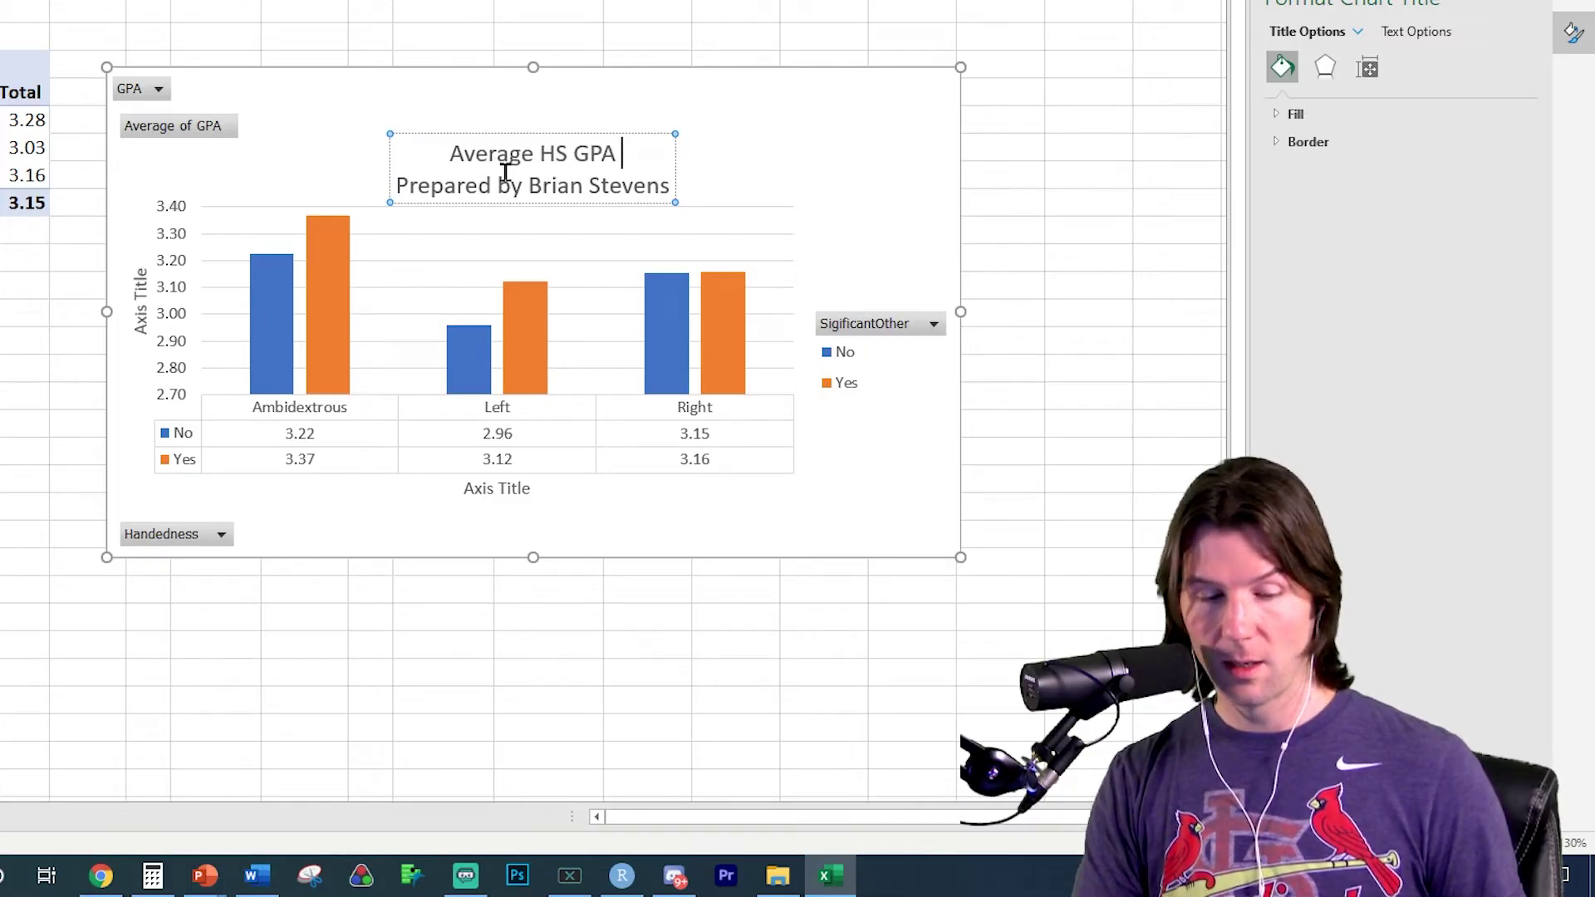
type(" by")
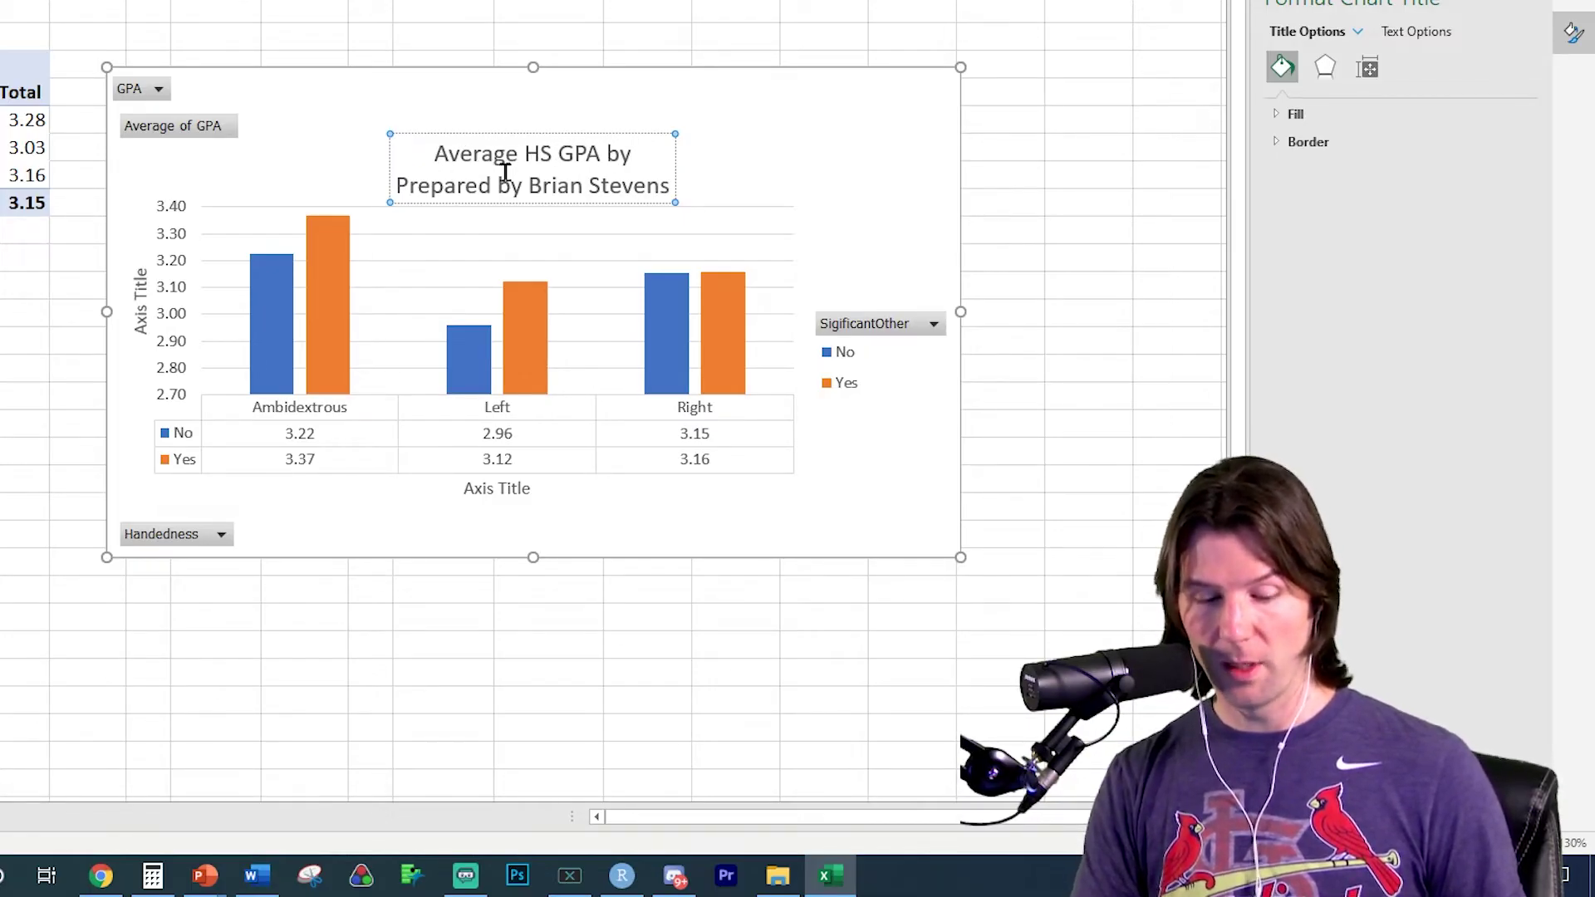
type(" Handedness")
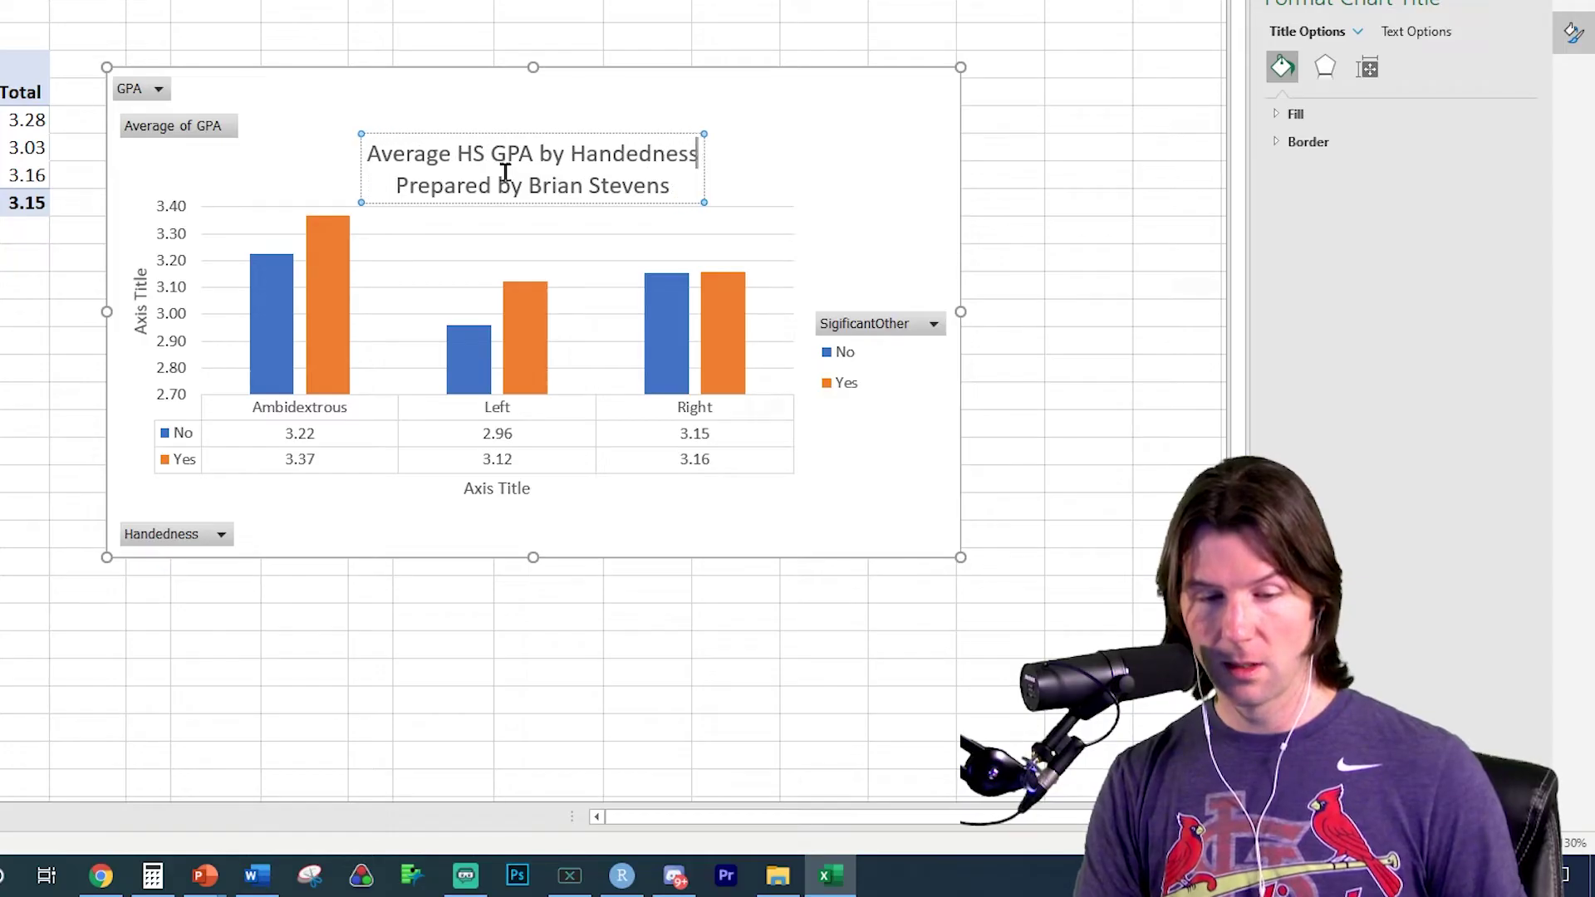
type(" and Signifi")
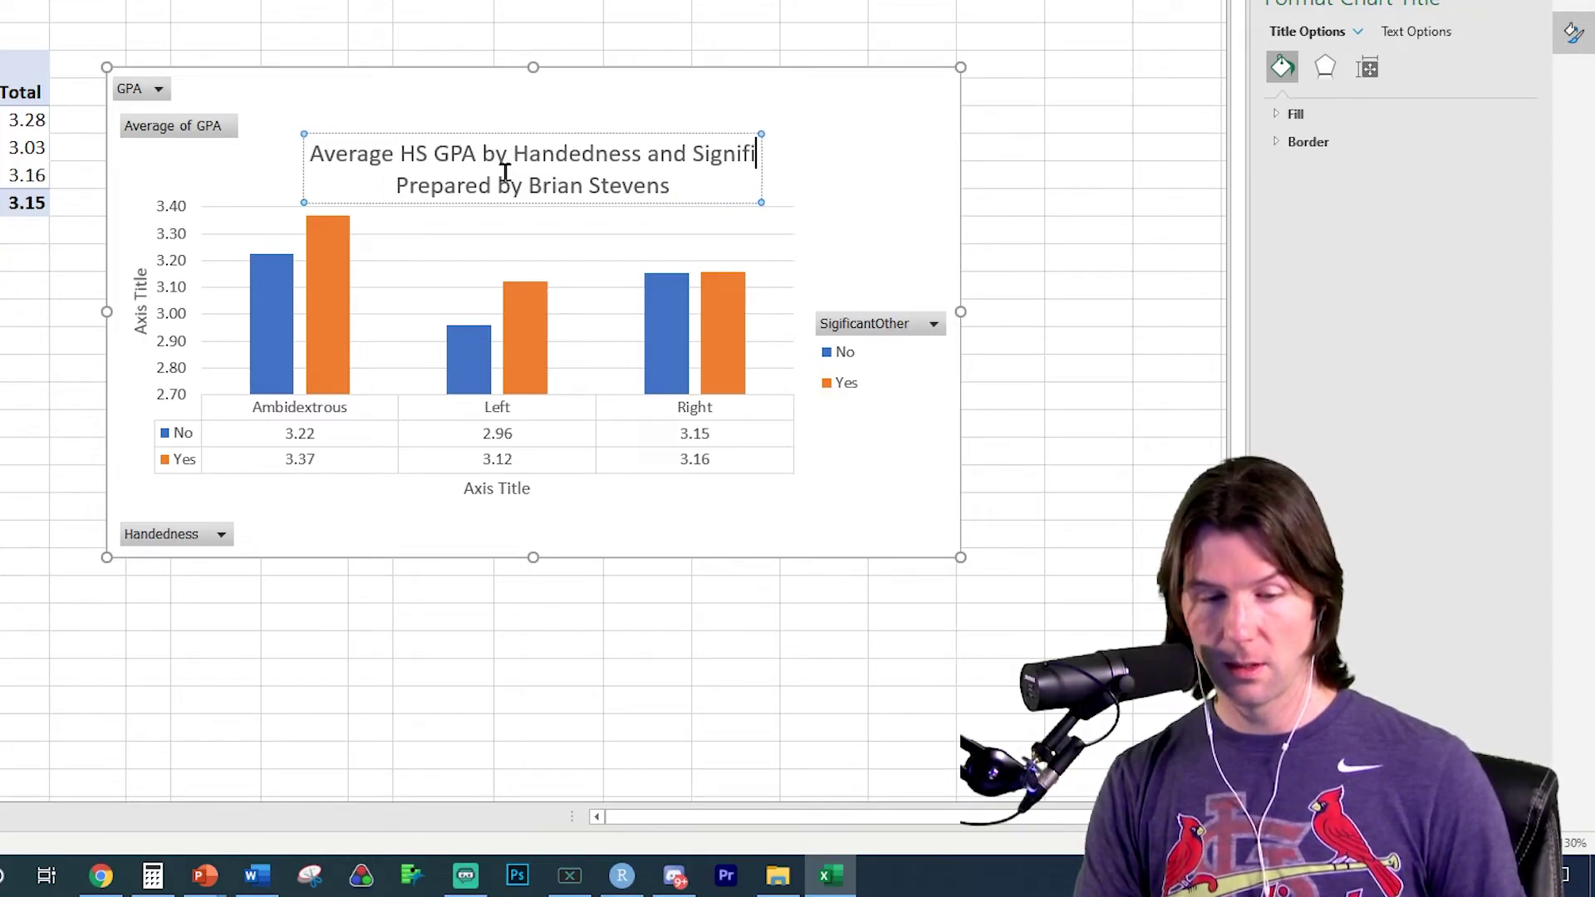
type("cant Other")
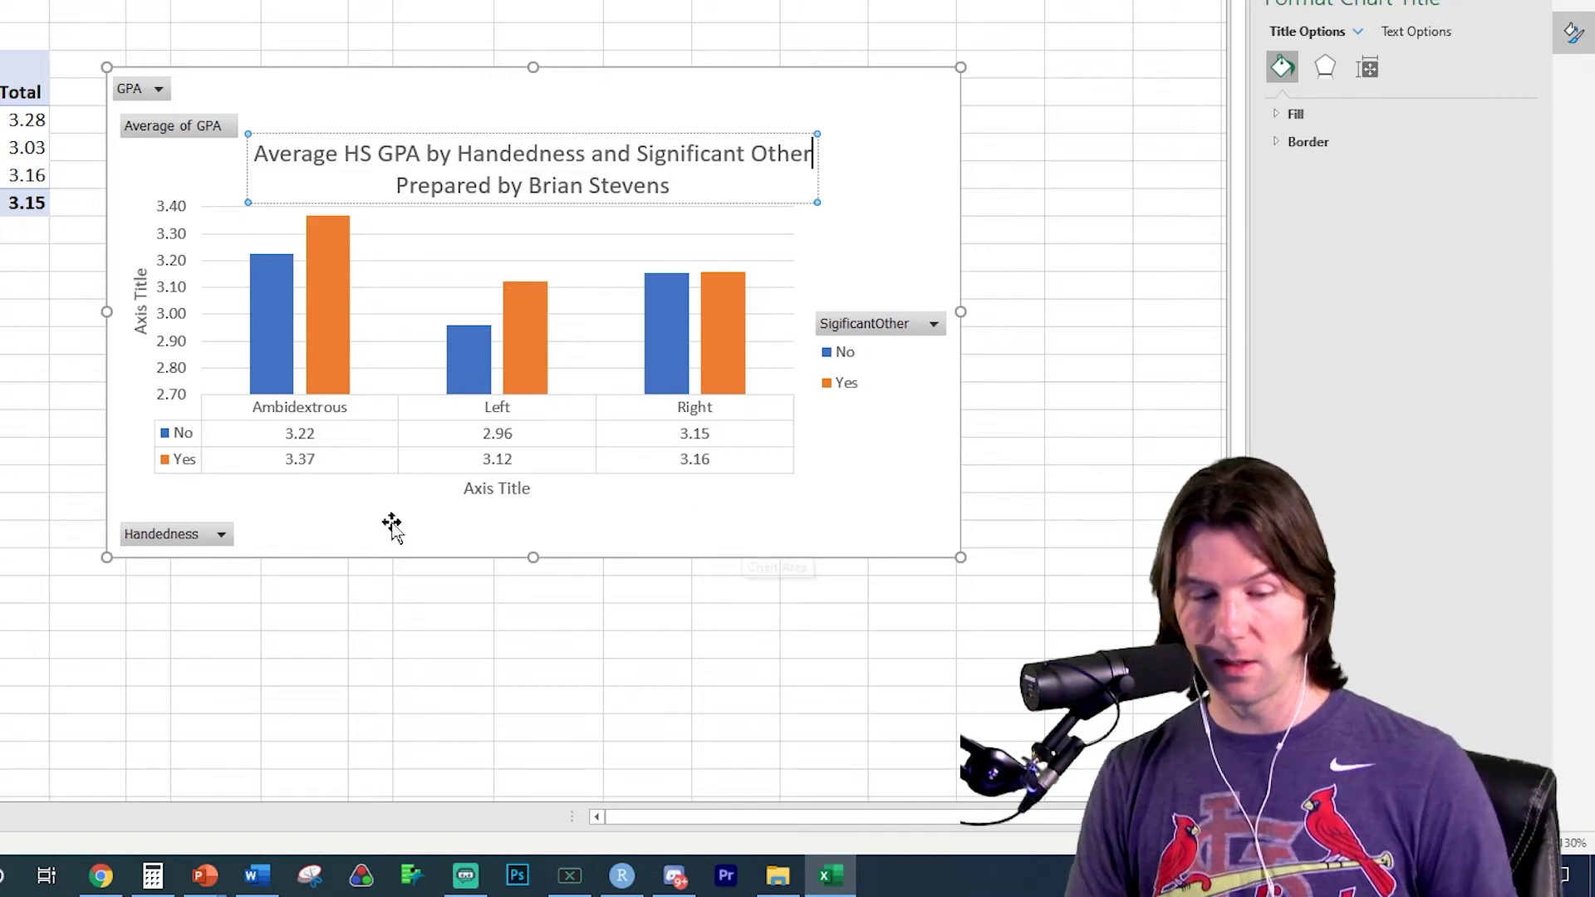
Set the horizontal axis title to 'Handedness'.
left_click(492, 488)
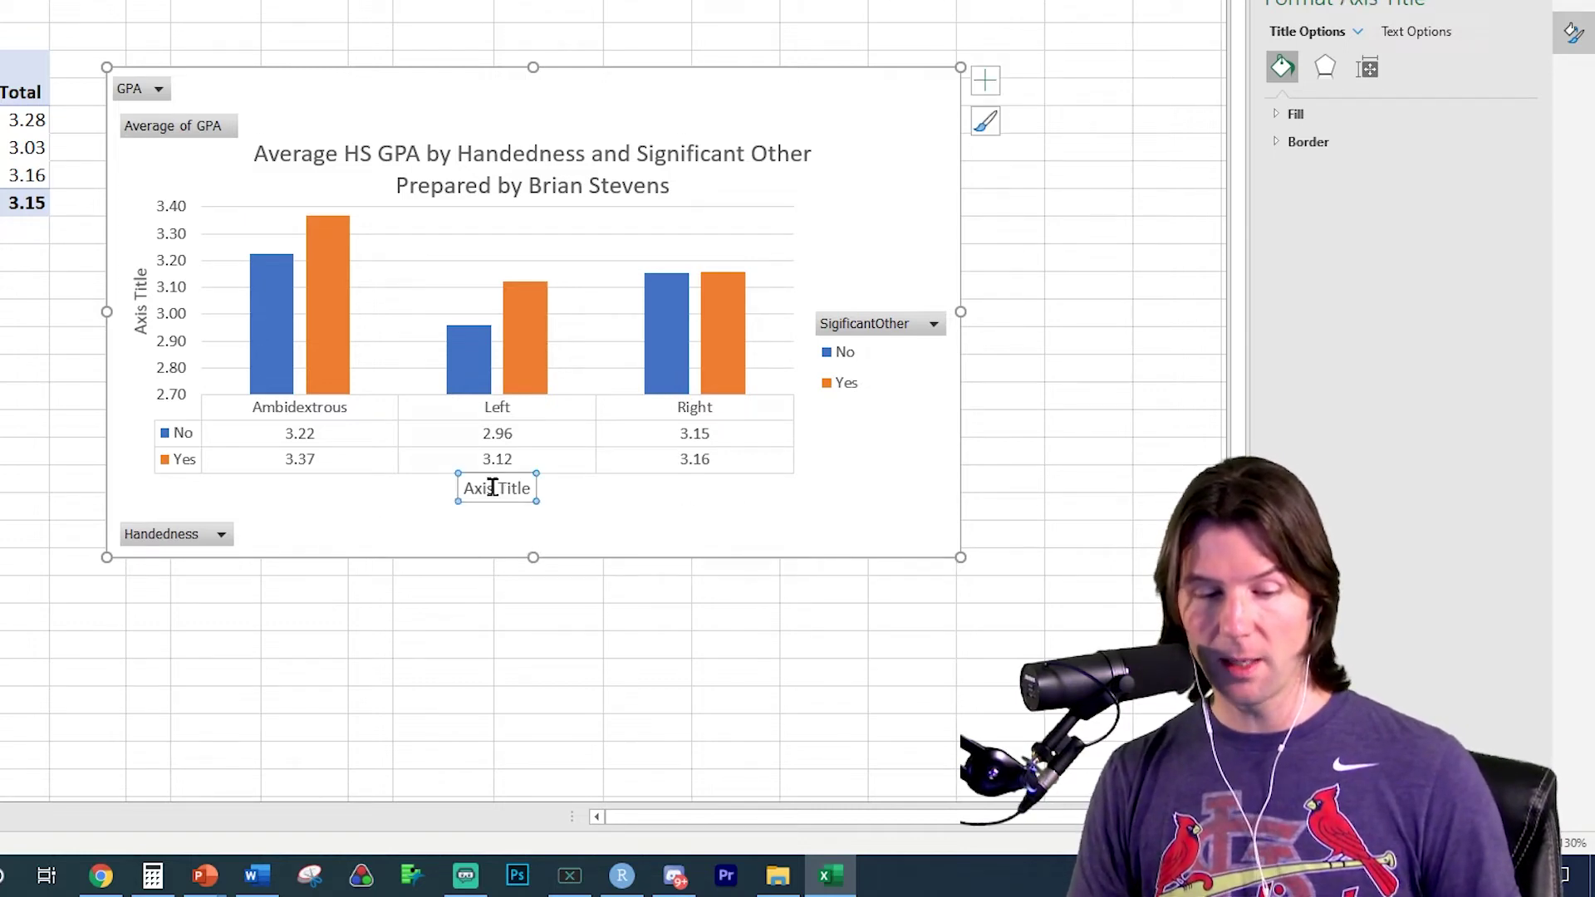
double_click(493, 488)
triple_click(496, 492)
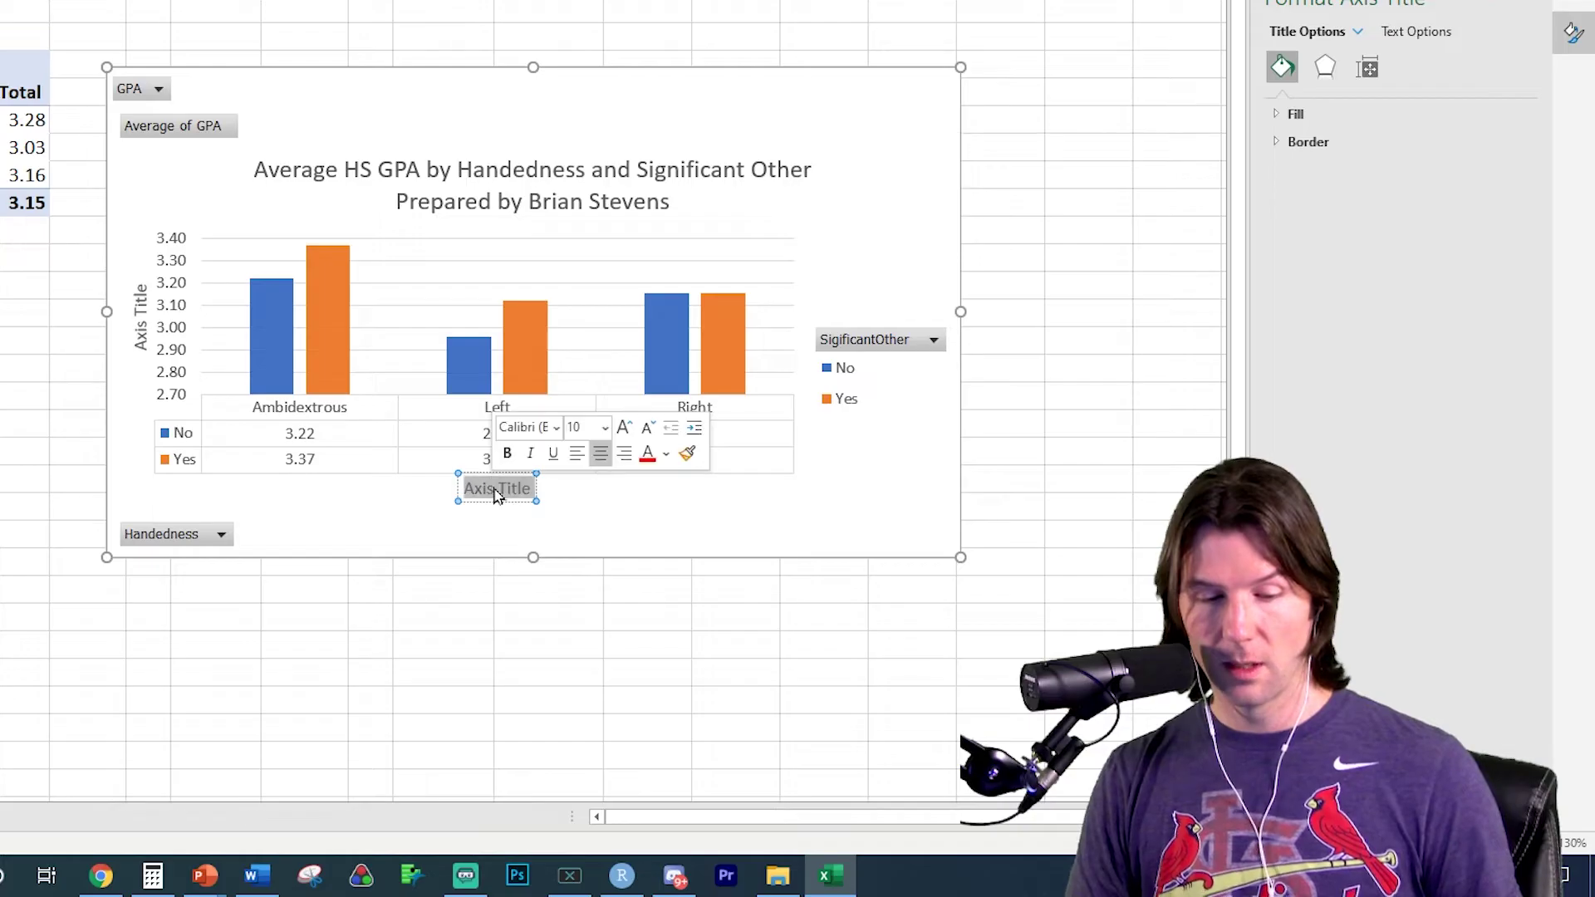
type("Hand")
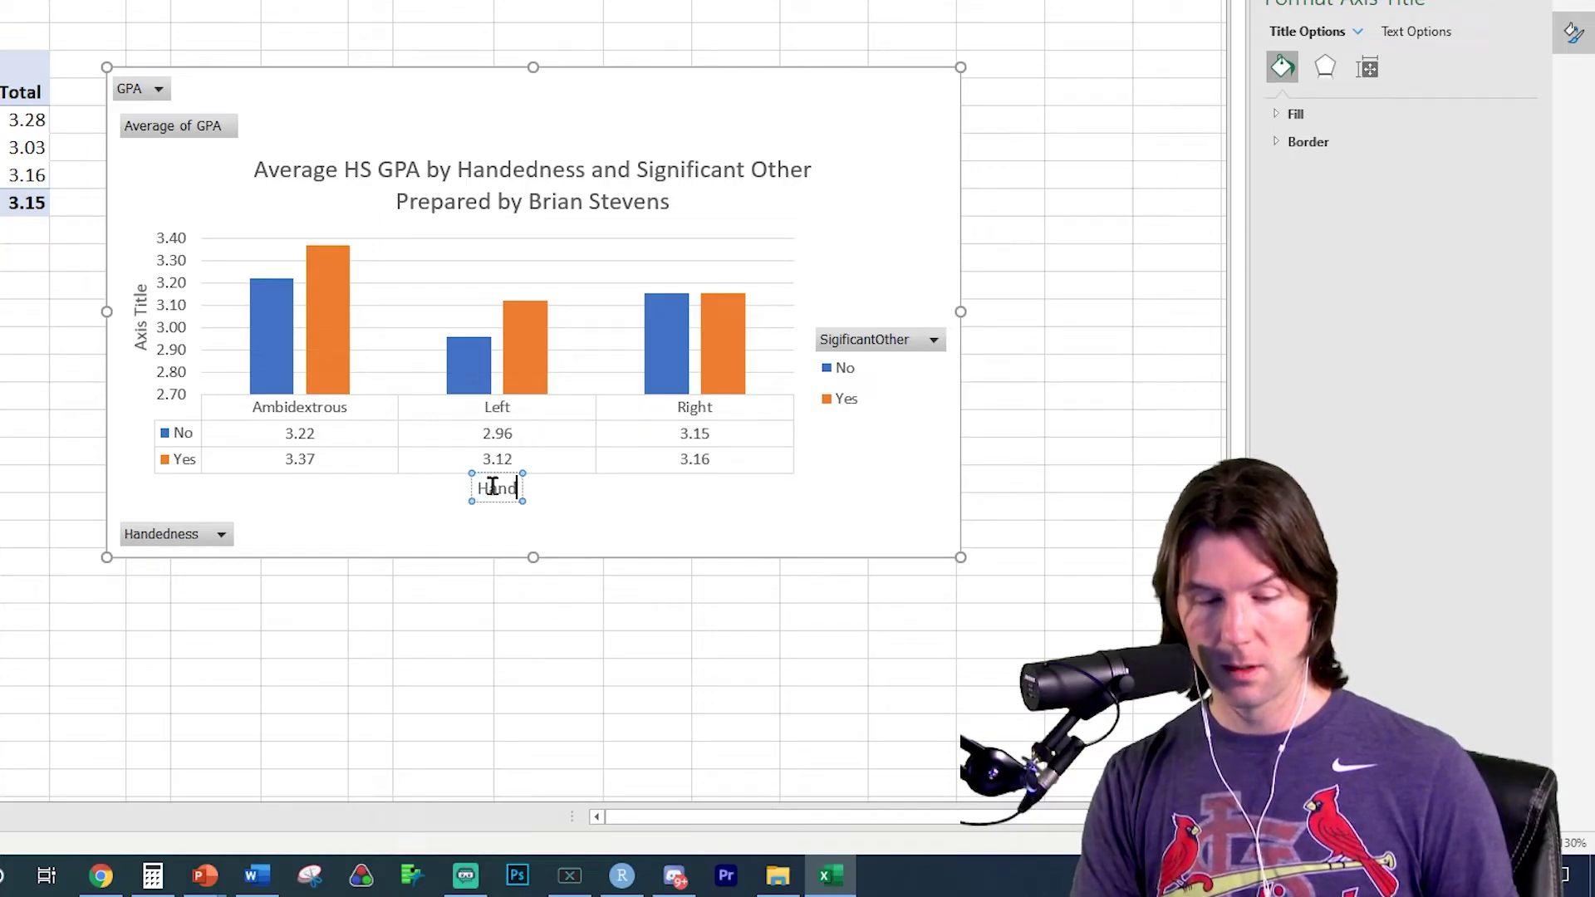
type("edness")
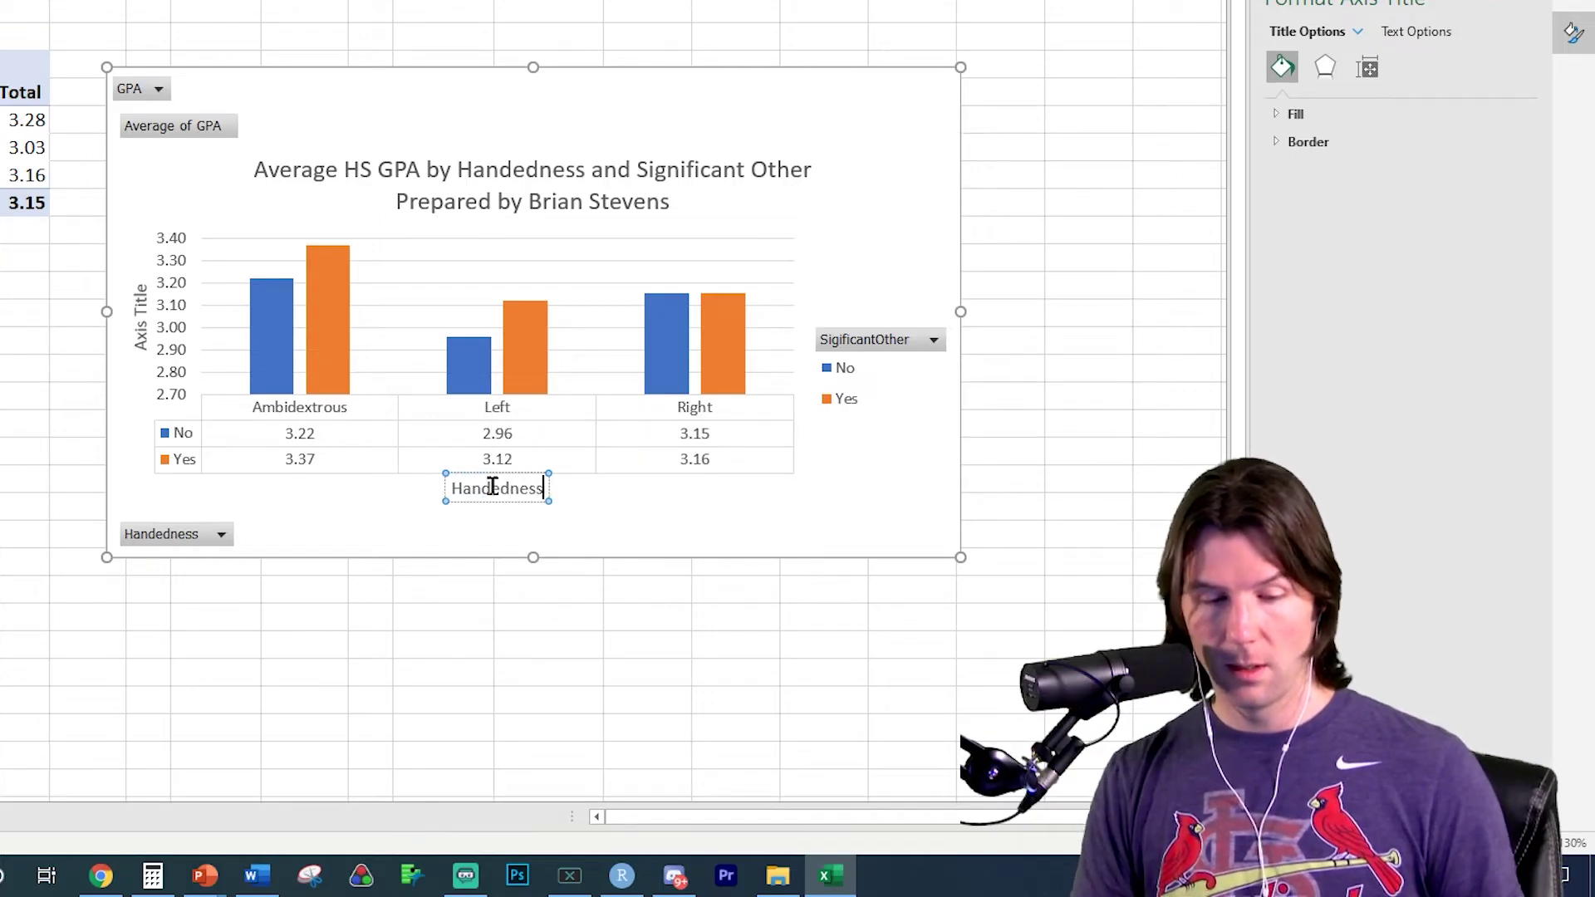
Set the vertical axis title to 'Avg HS GPA'.
left_click(140, 314)
left_click(138, 309)
double_click(138, 309)
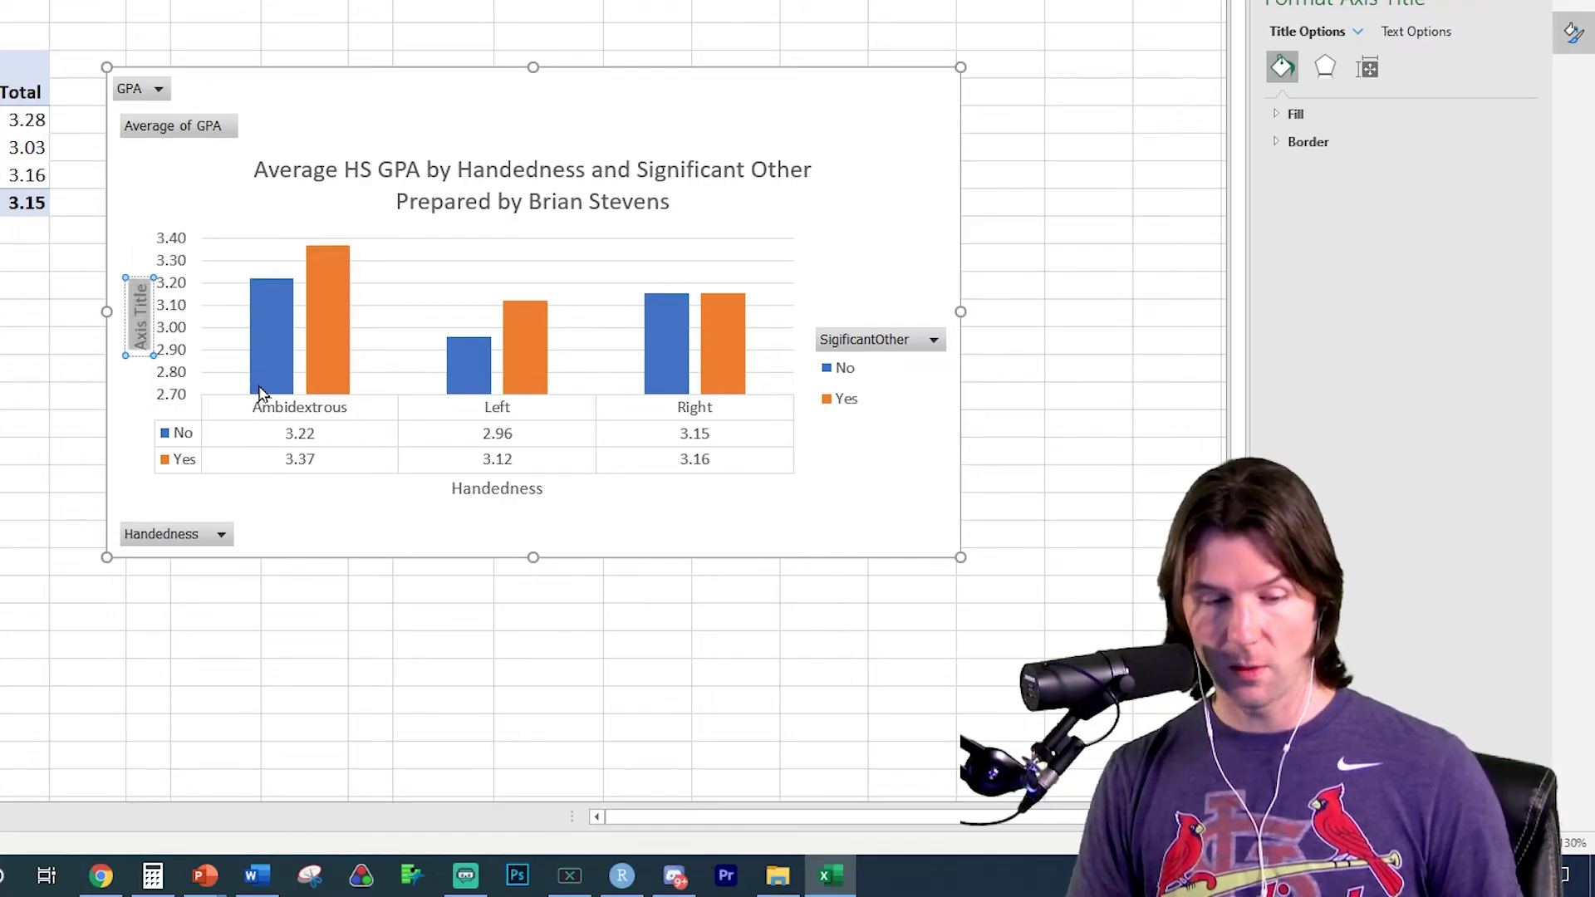
key("ctrl+a")
type("Avg")
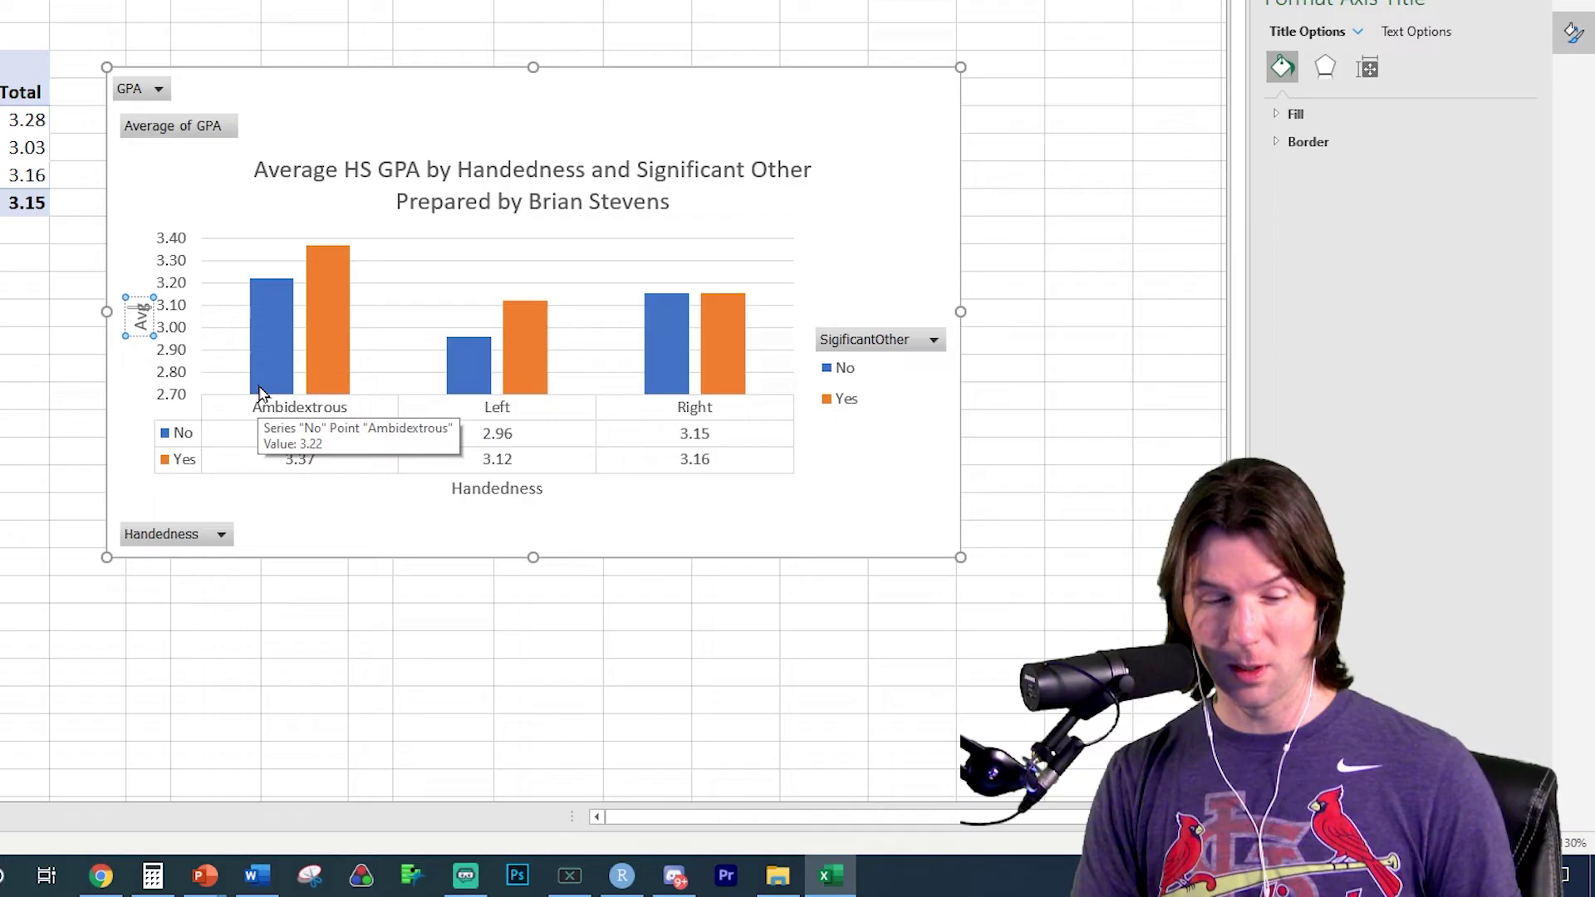
type(" HS")
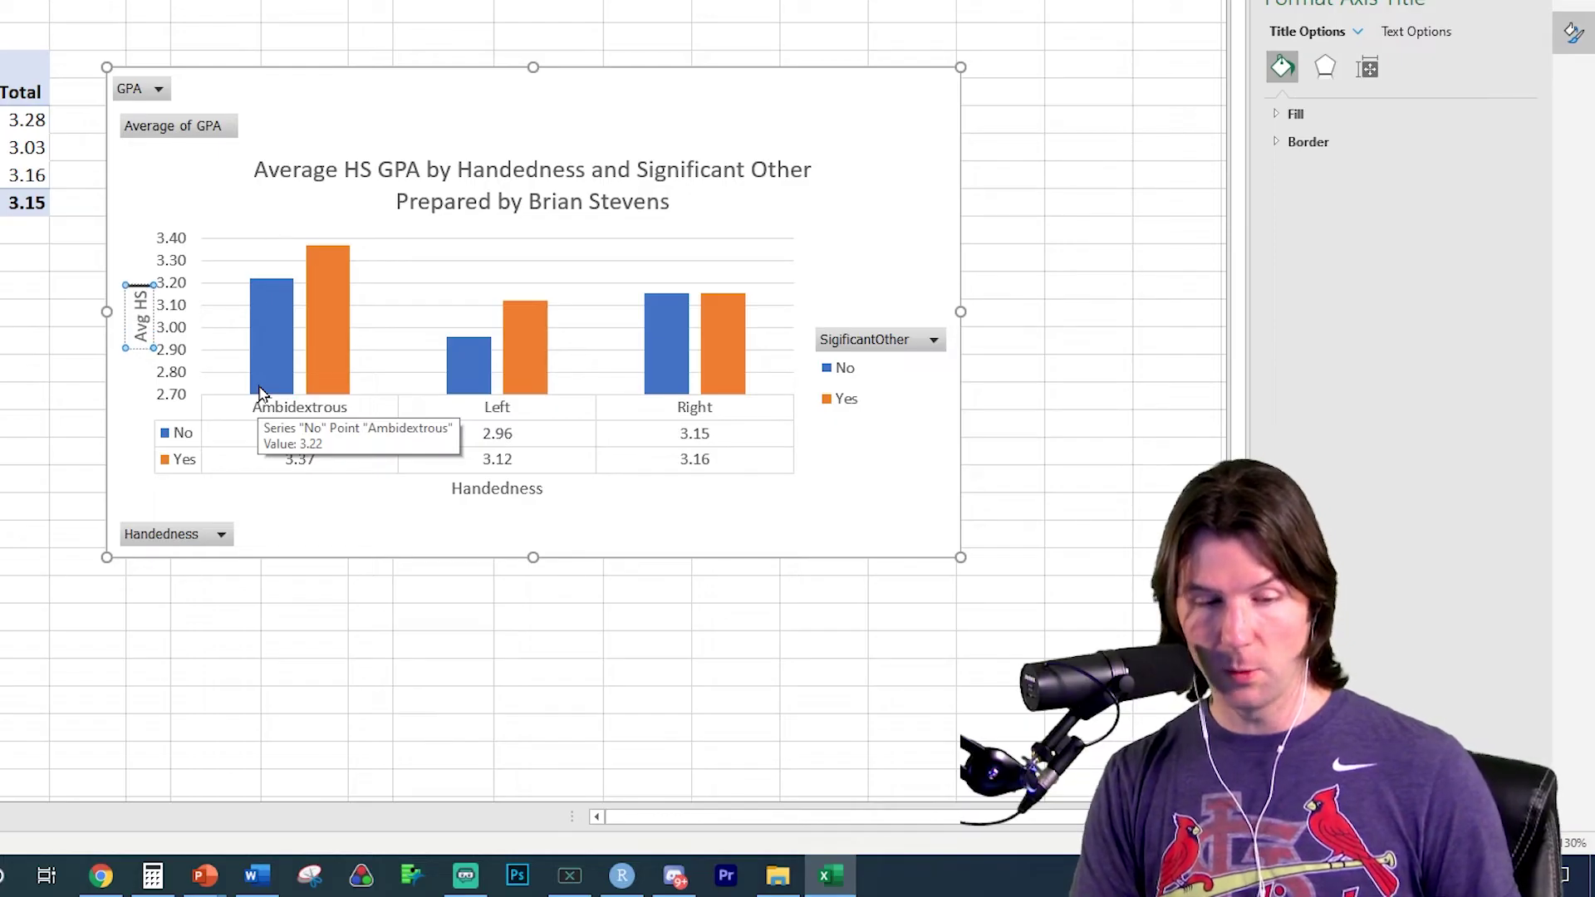
type(" GPA")
left_click(892, 549)
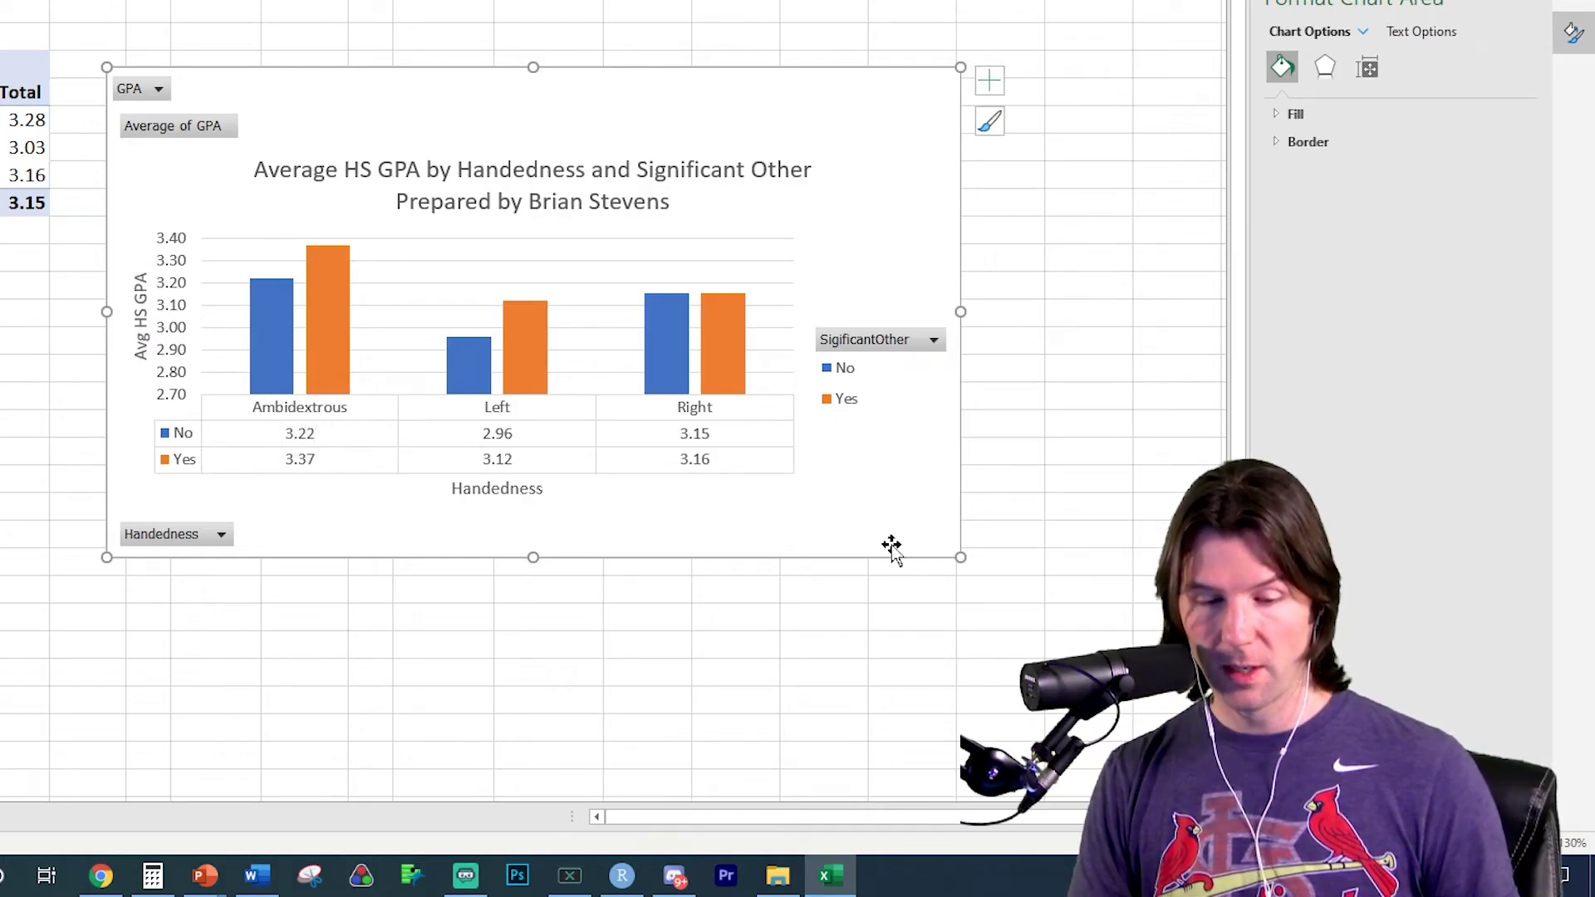
Enlarge the chart toward the lower right so titles and data table show fully.
left_click_drag(961, 557, 1040, 613)
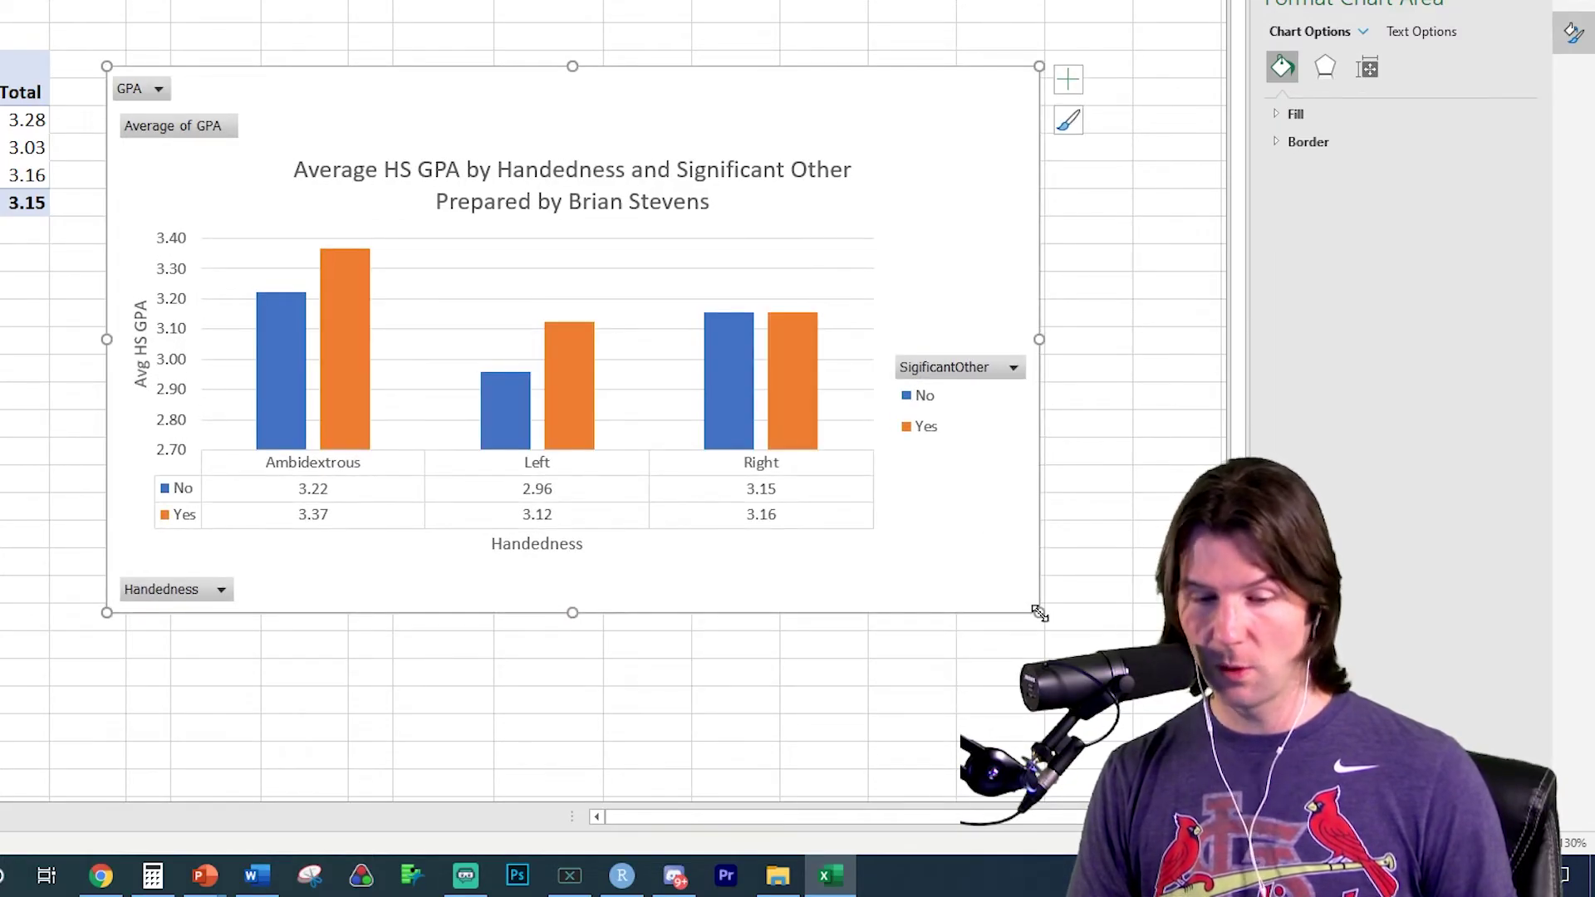